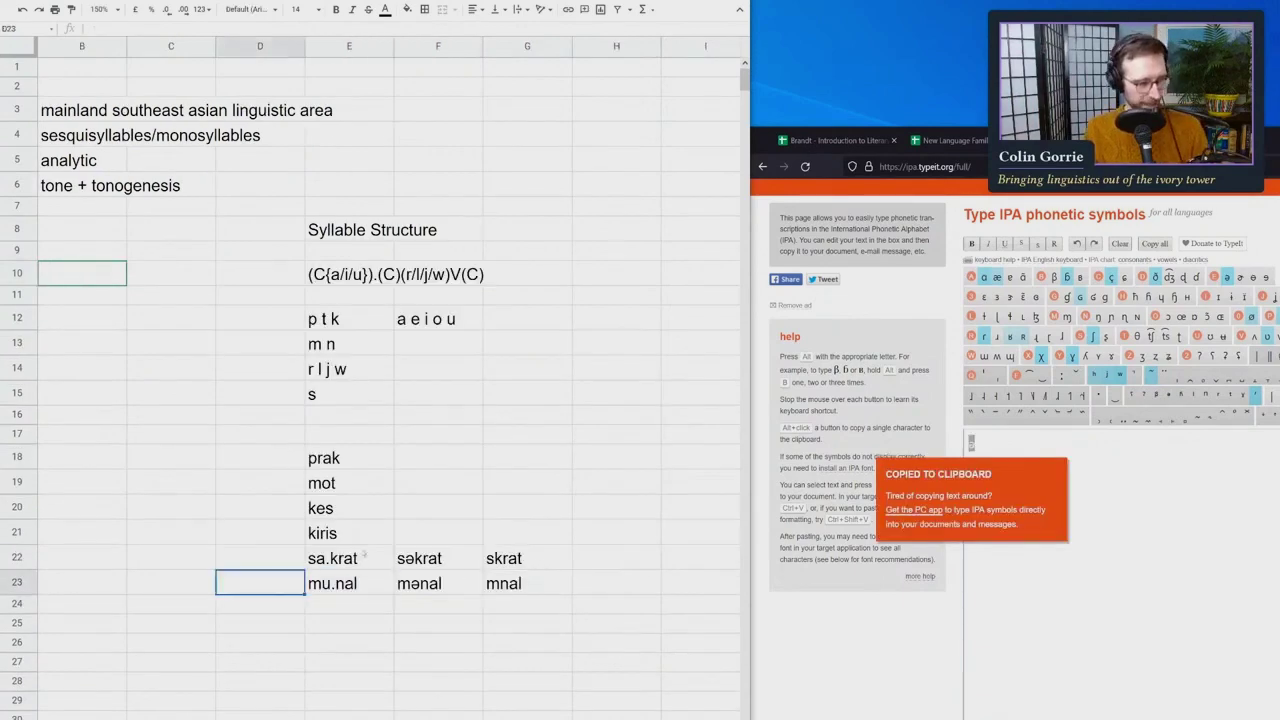
Enter the reduced forms səkrat and mənal in F22 and F23, and skrat and mnal in G22 and G23
left_click(368, 552)
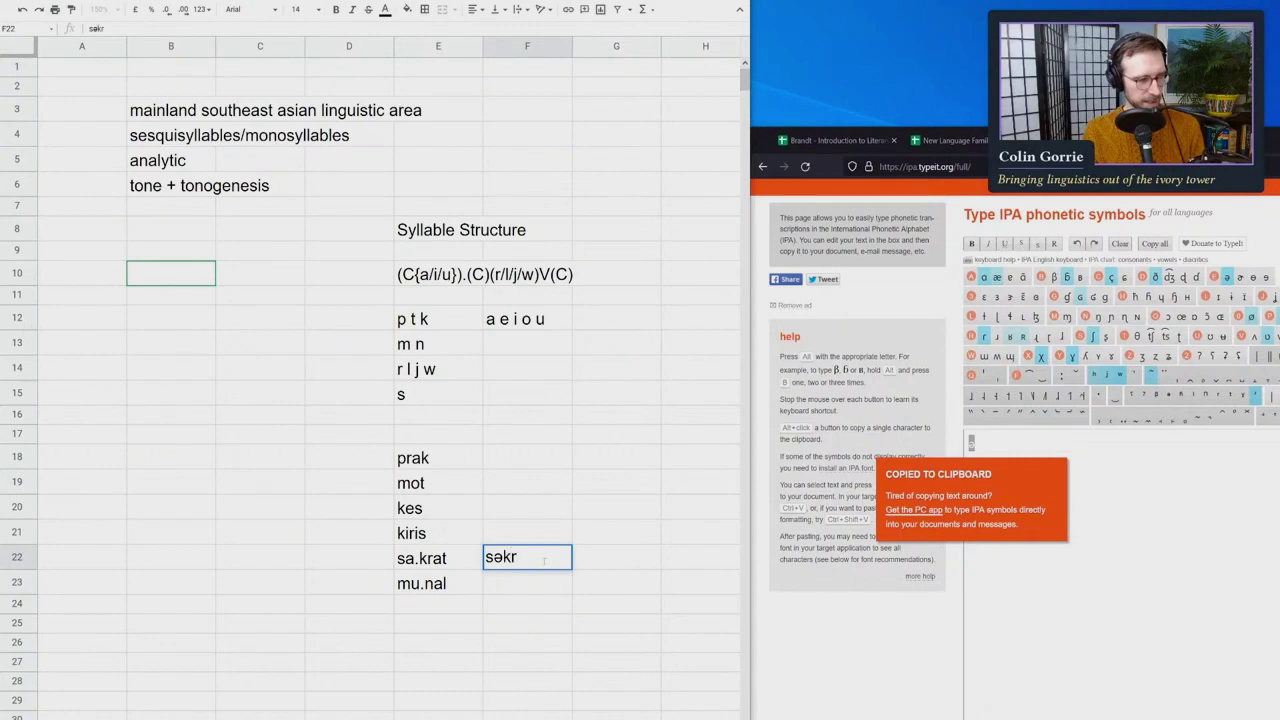
type("at")
key("Return")
type("manal")
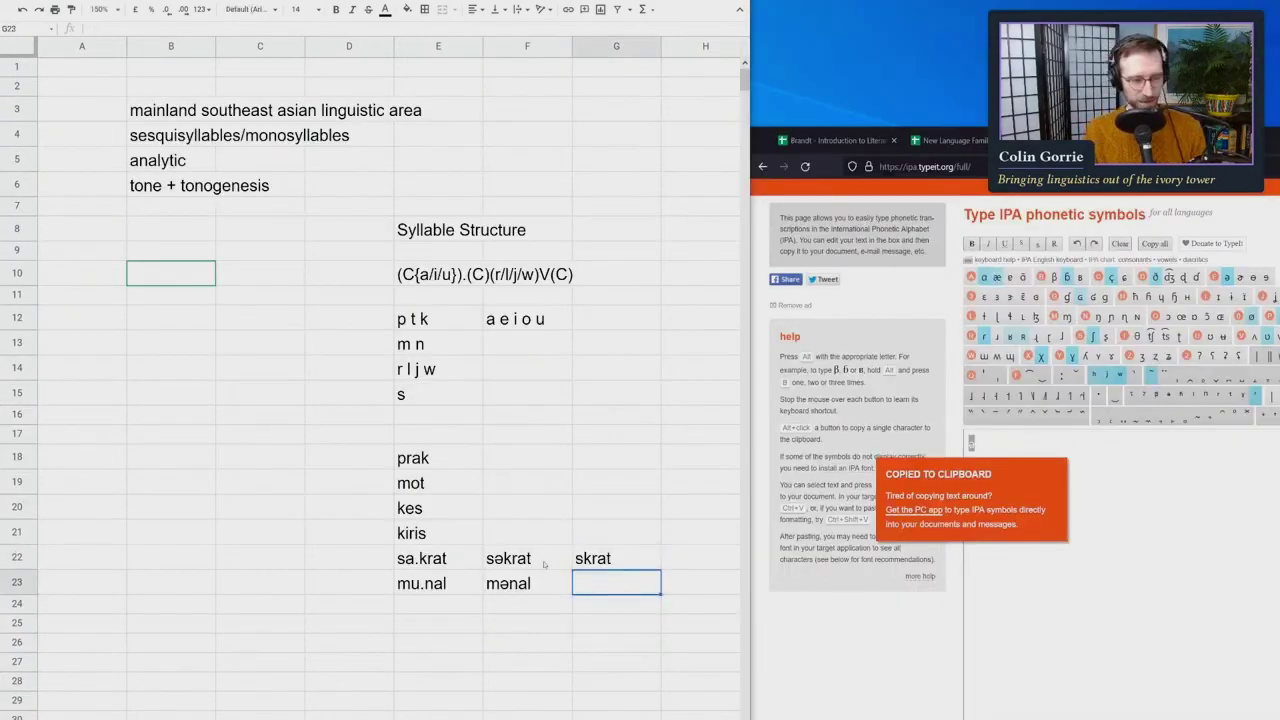
type("mnal")
key("Return")
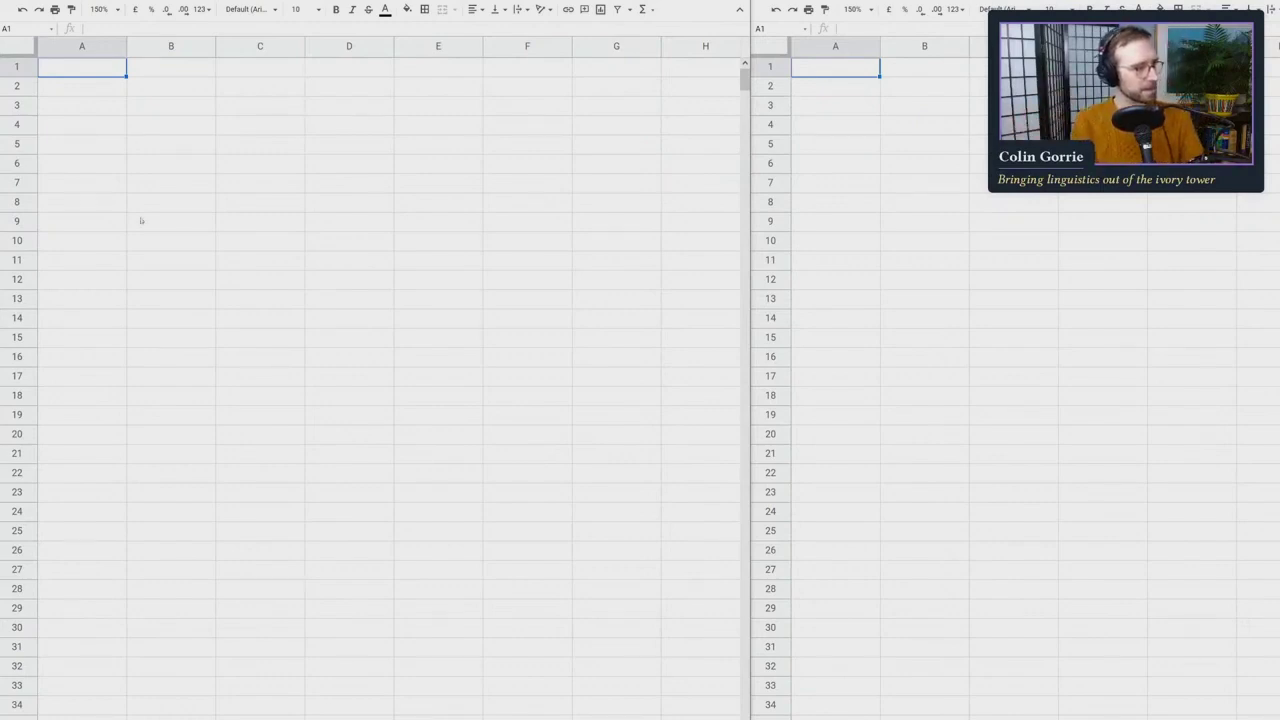
left_click(100, 86)
key("Right")
key("Left")
key("Up")
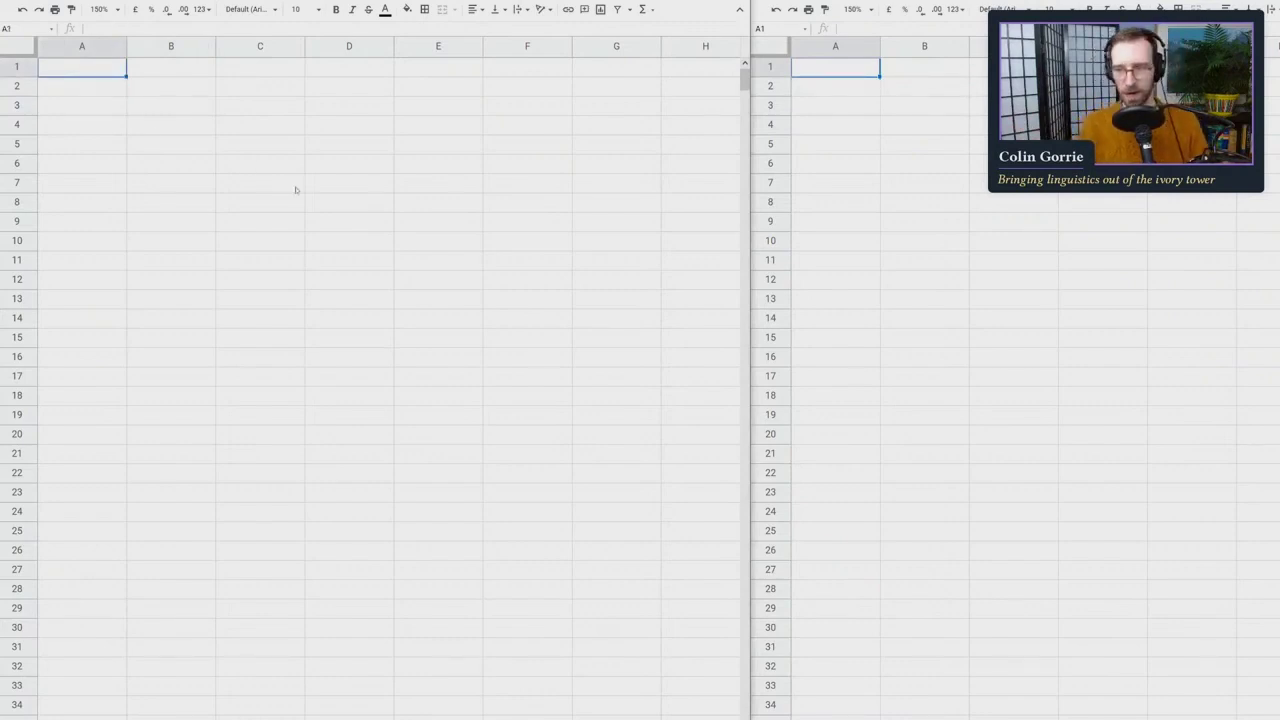
Enter "mainland southeast asian linguistic area" in cell B3 of the blank sheet
left_click(198, 150)
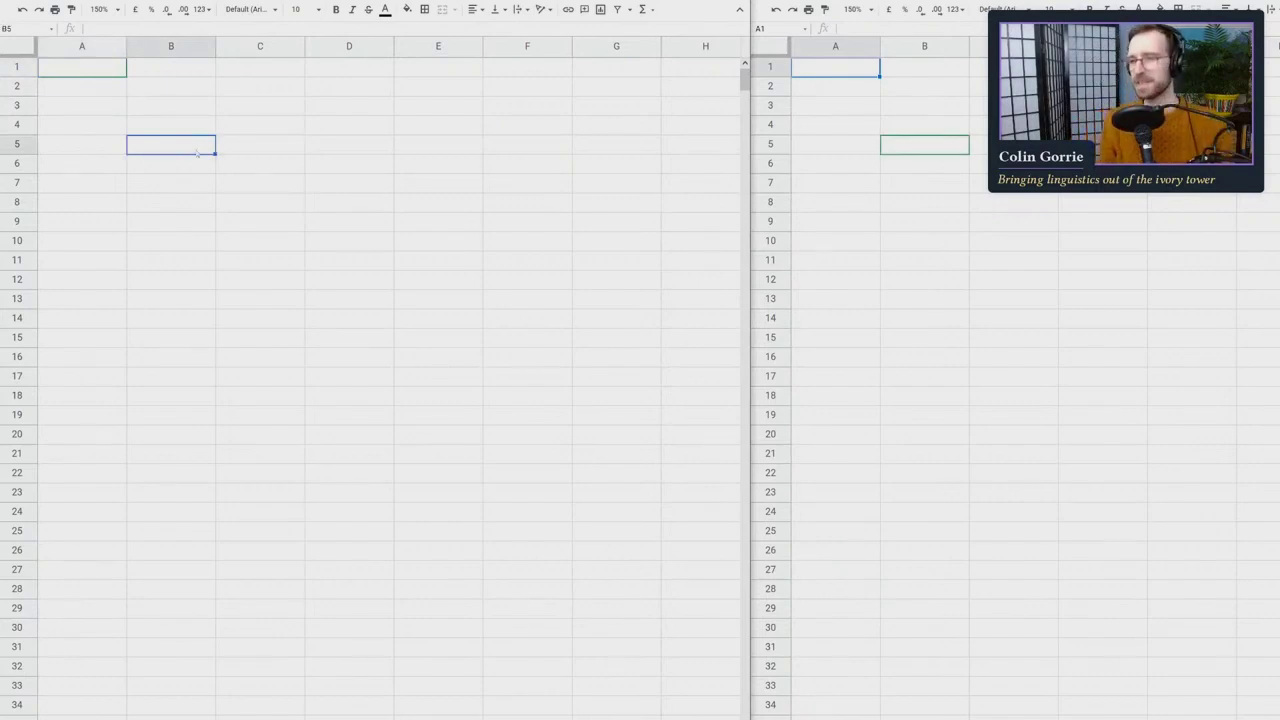
key("Up")
key("Up")
type("so")
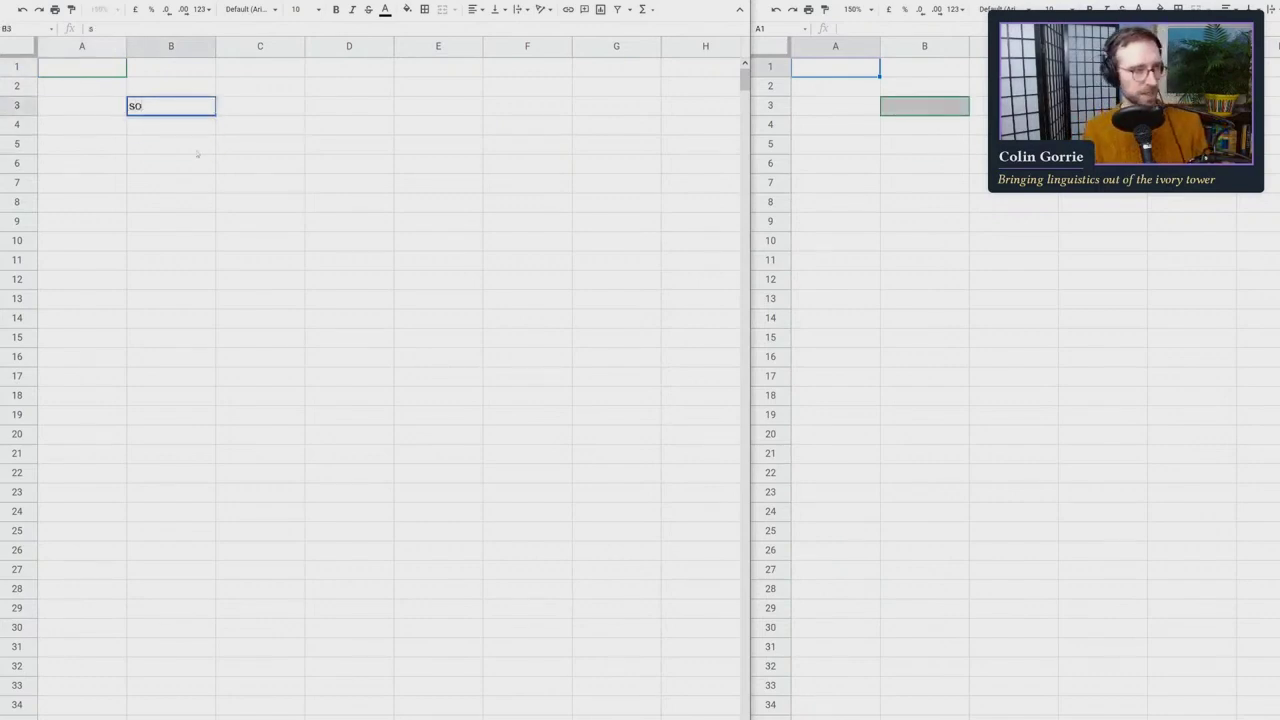
type("utheast a")
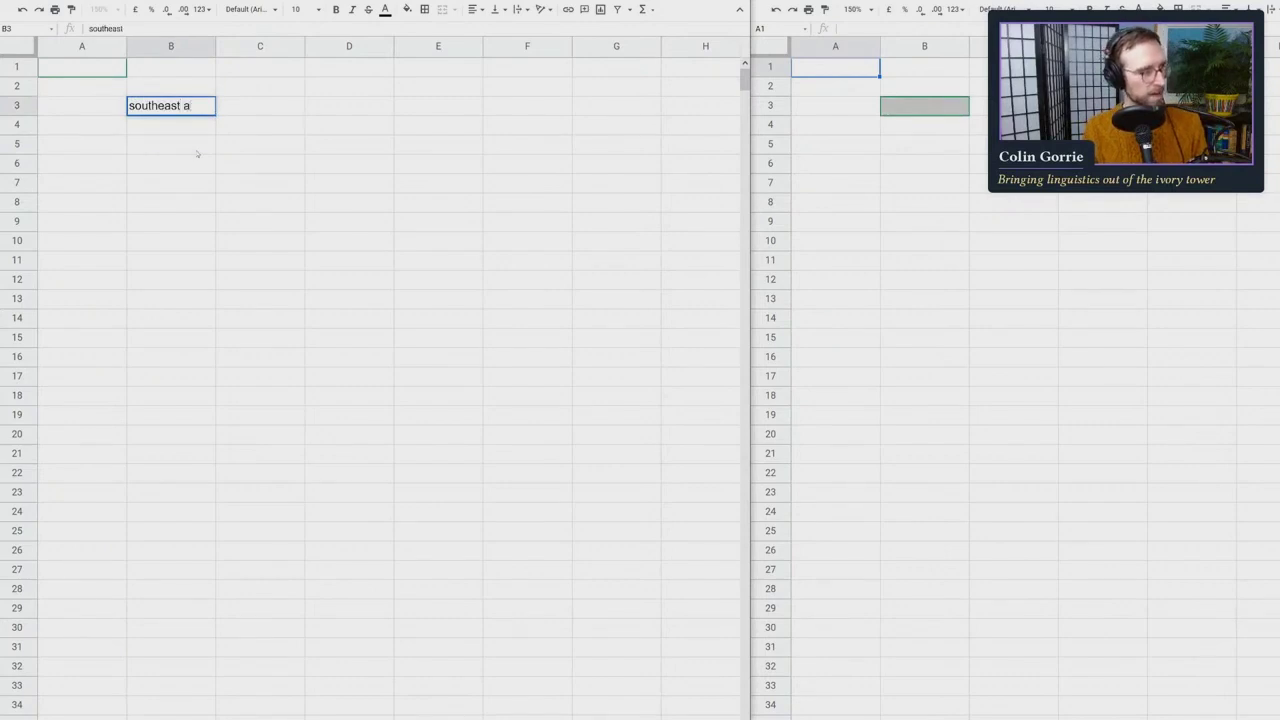
type("sian")
key("Home")
type("mainland ")
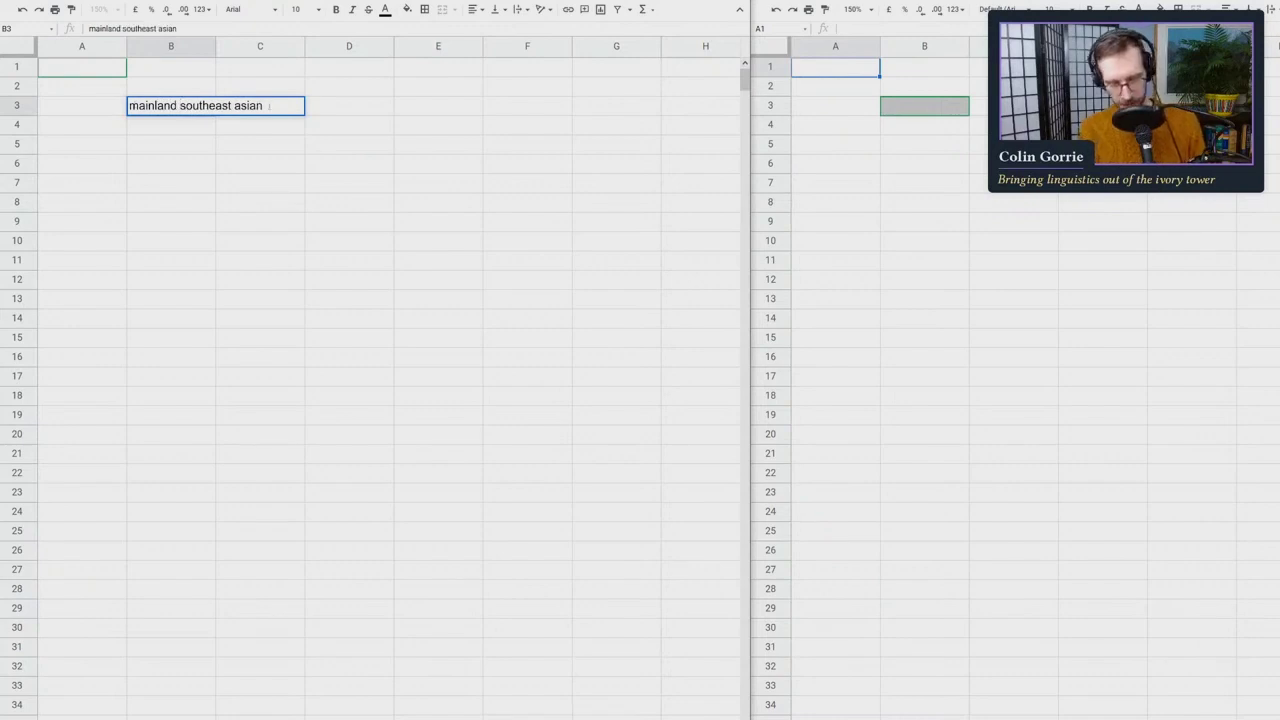
type(" linguistic area")
key("Return")
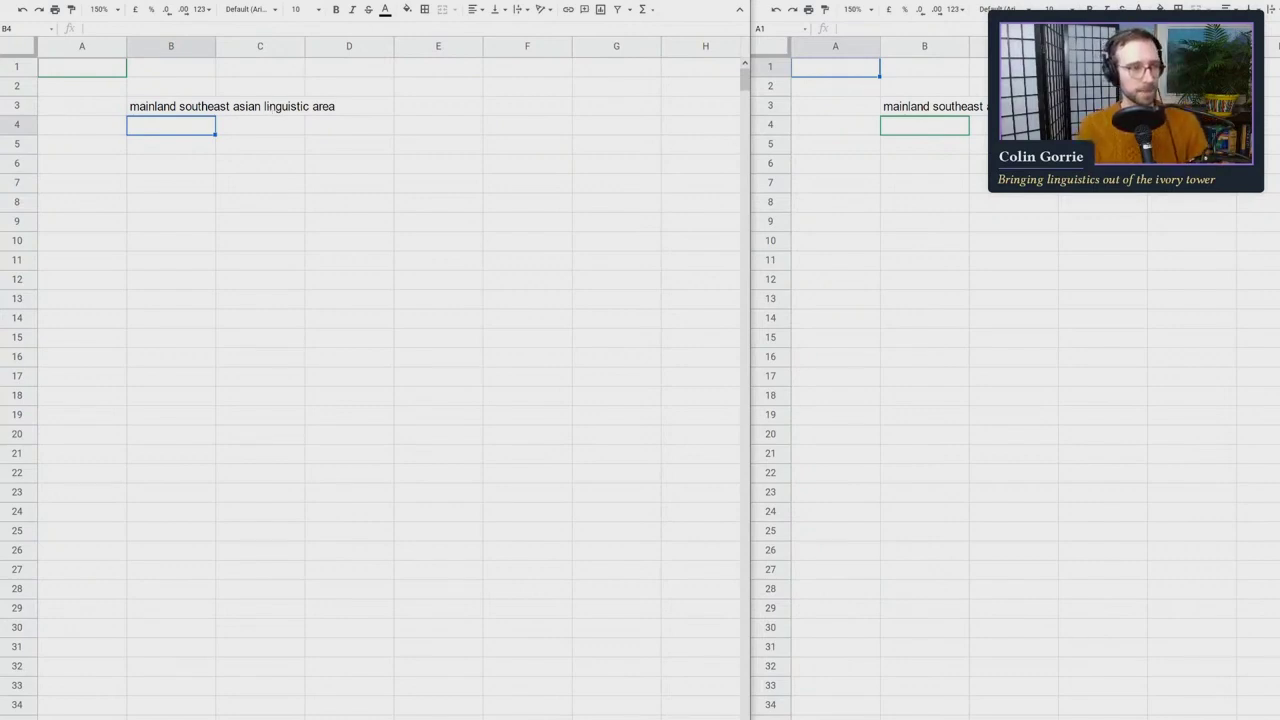
Enter "sesquisyllables/monosyllables" in cell B4, below the linguistic area heading, using the second view of the sheet
left_click(941, 133)
type("n li")
key("BackSpace")
key("BackSpace")
type("s")
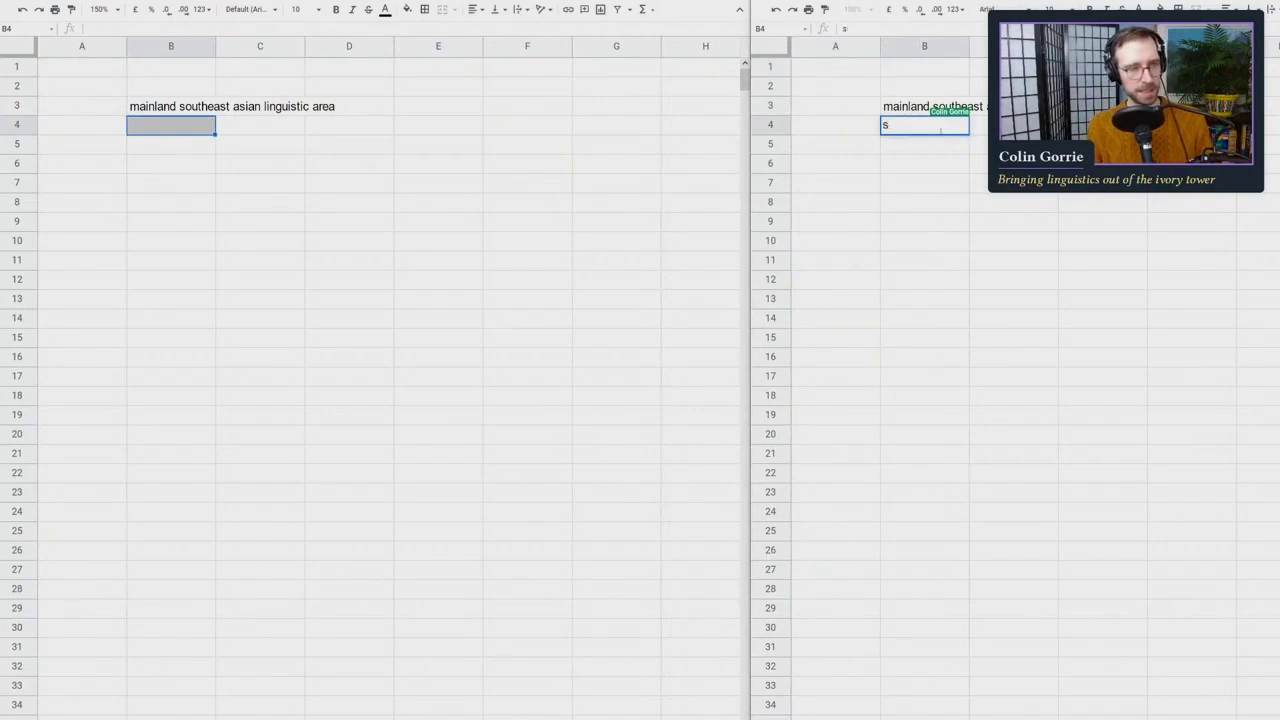
type("esquis")
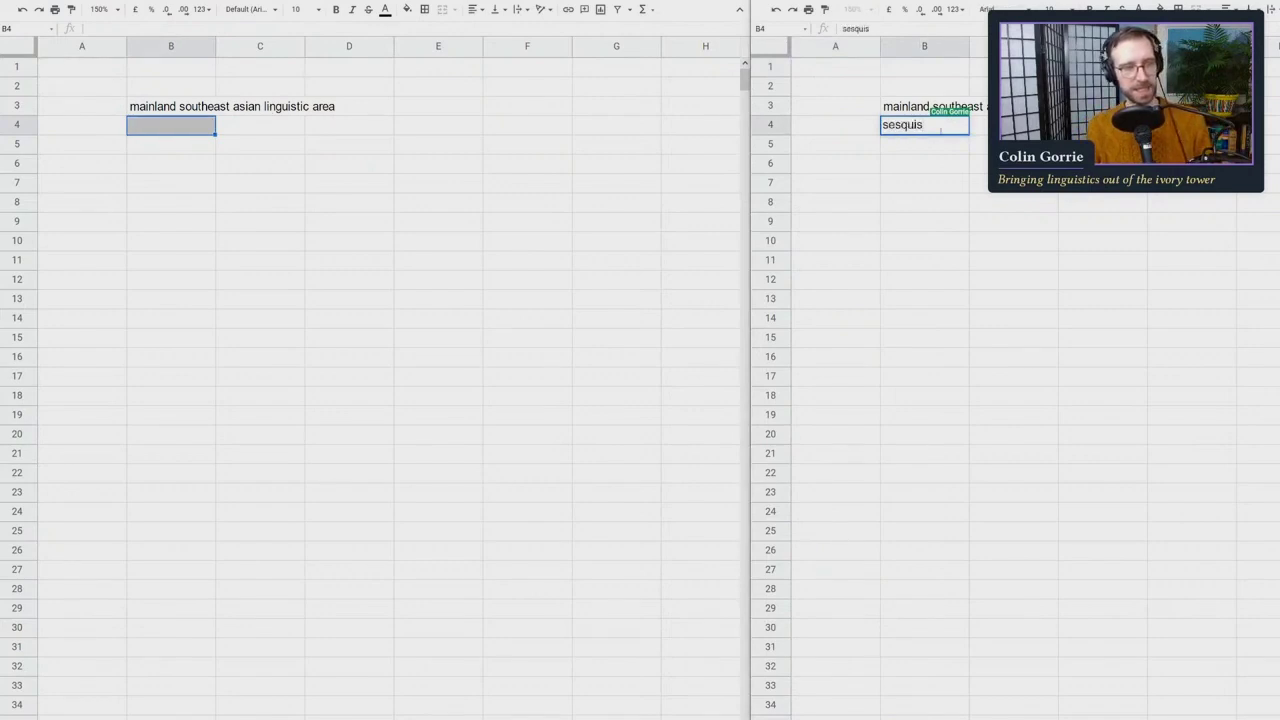
type("yllables/mo")
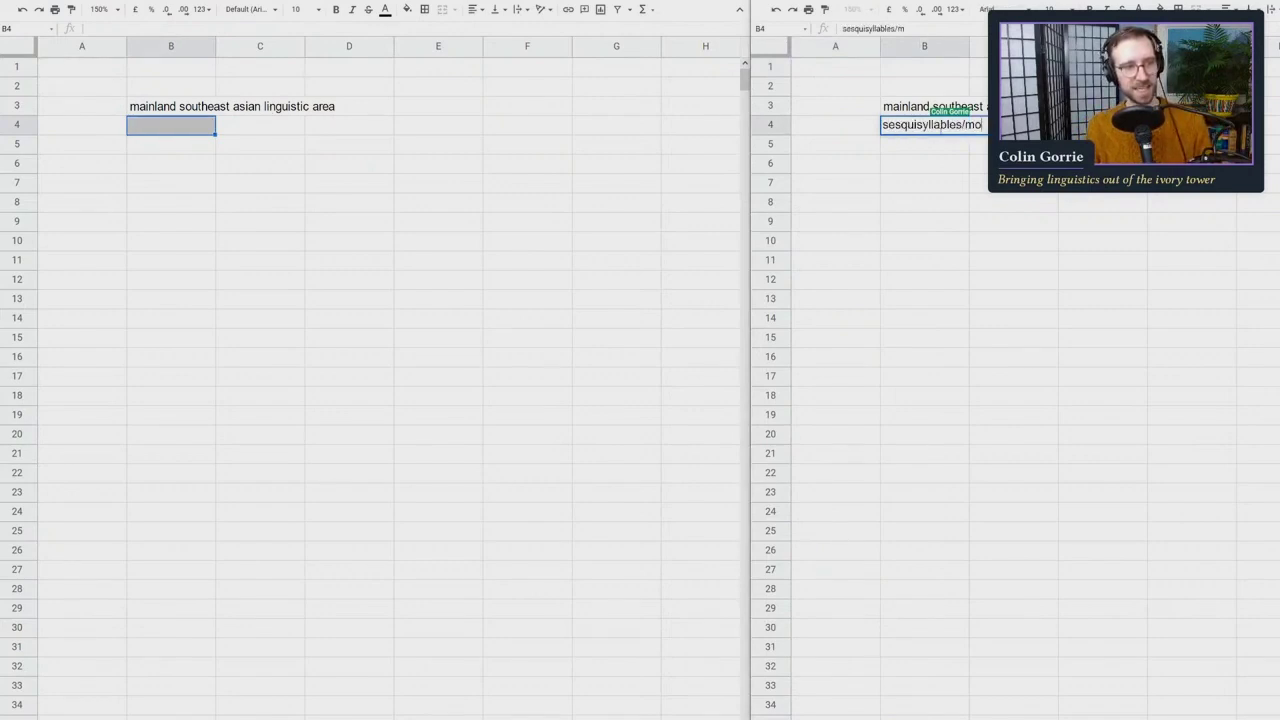
type("nosyllables")
key("Return")
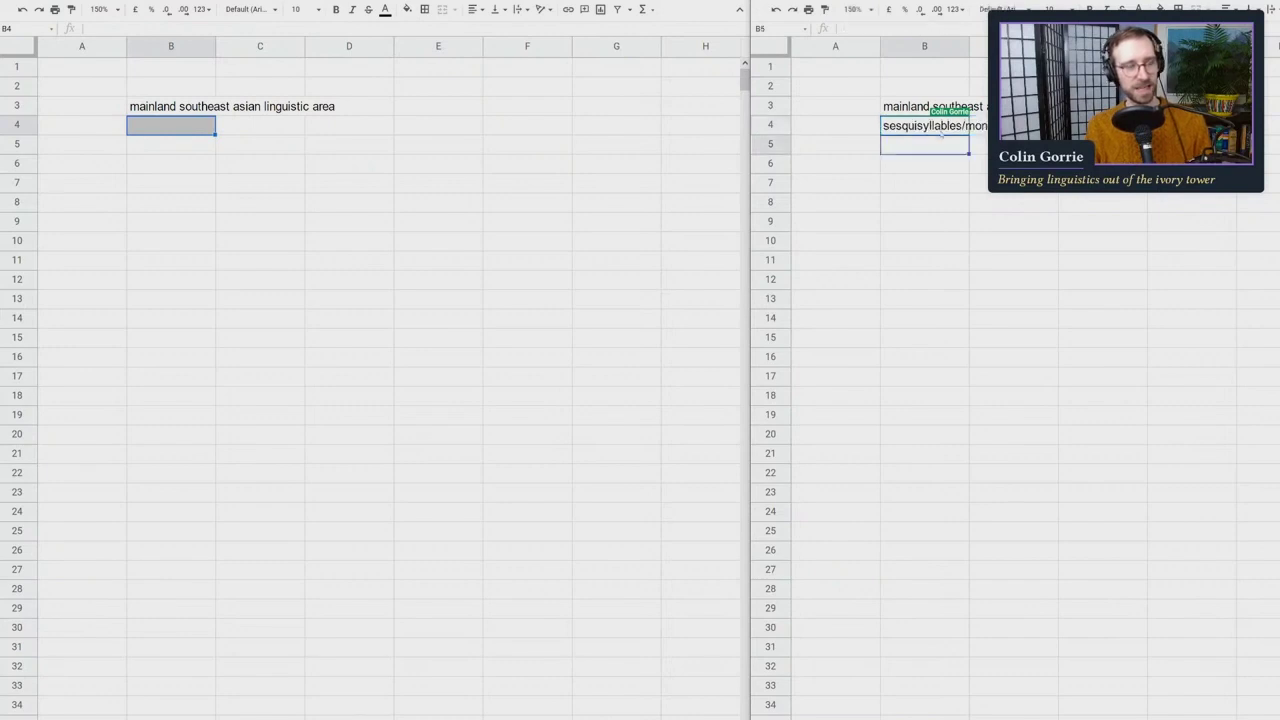
Add "analytic" in B5 and "tone + tonogenesis" in B6 to the list of features
type("analytic")
key("Return")
type("ty")
key("BackSpace")
key("BackSpace")
type("tone +")
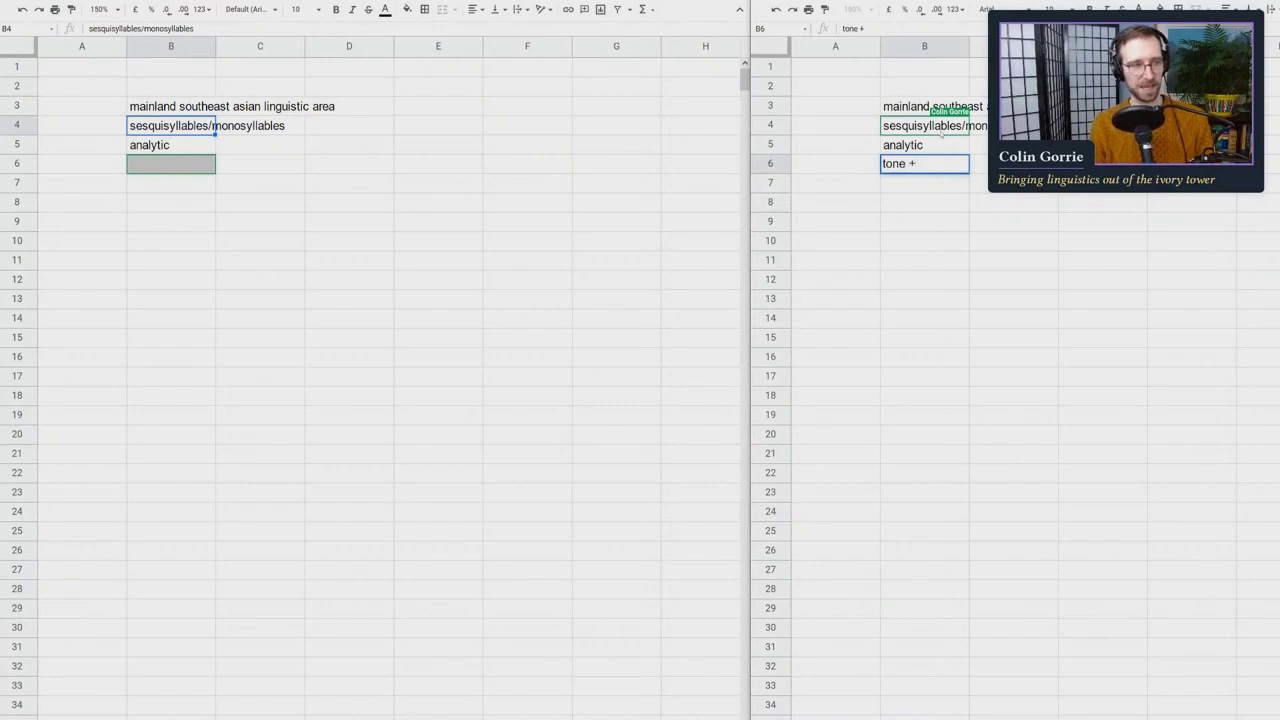
type(" tonogen")
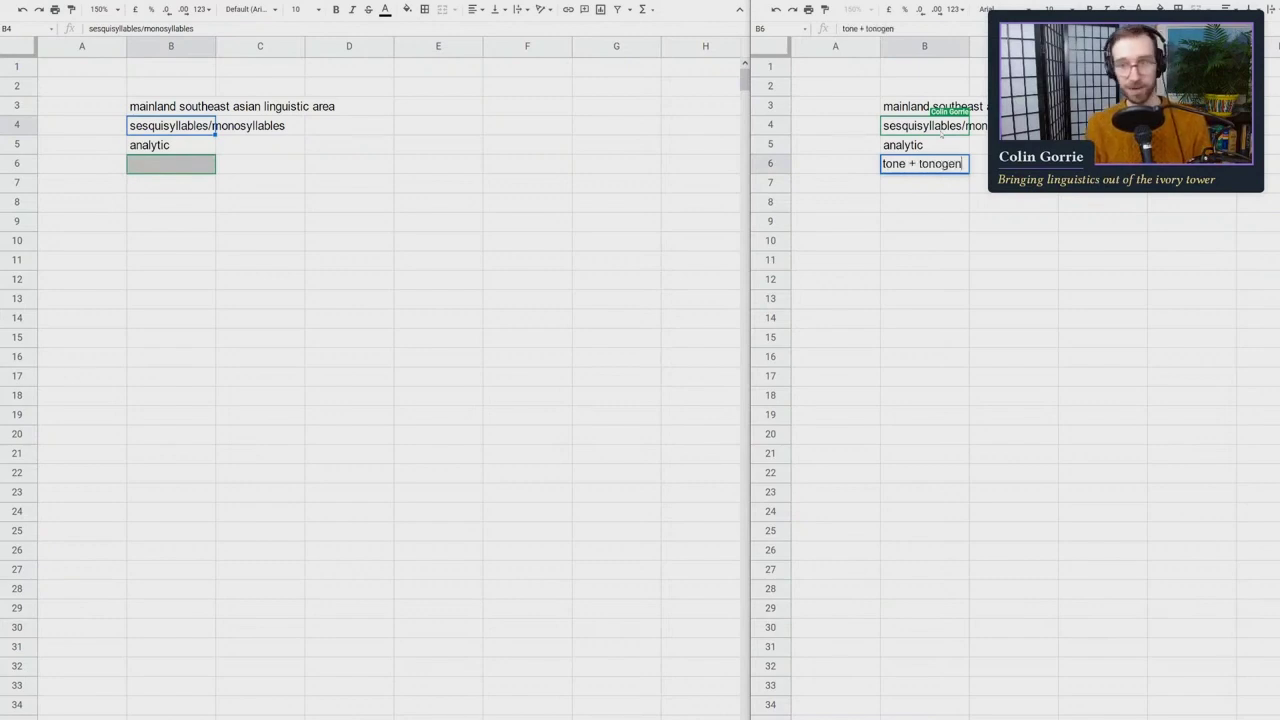
type("esis")
key("Return")
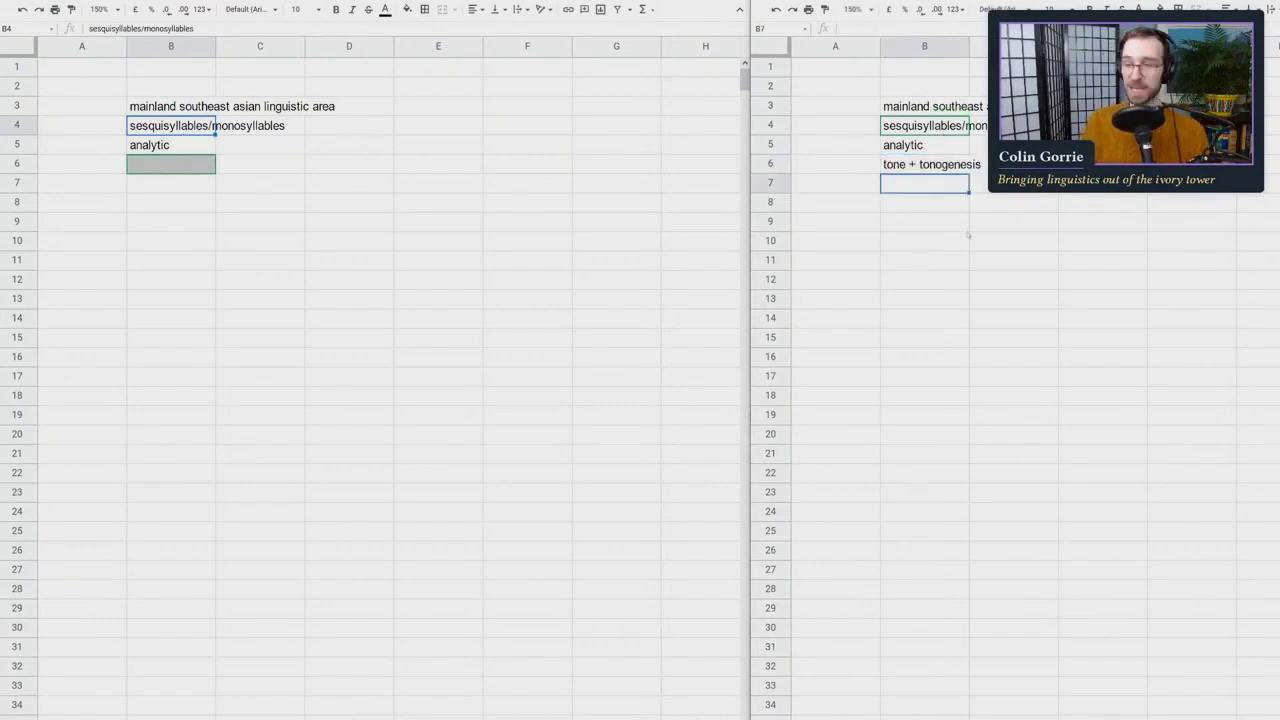
Set the font size of the entire sheet to 14
left_click(963, 243)
left_click(524, 280)
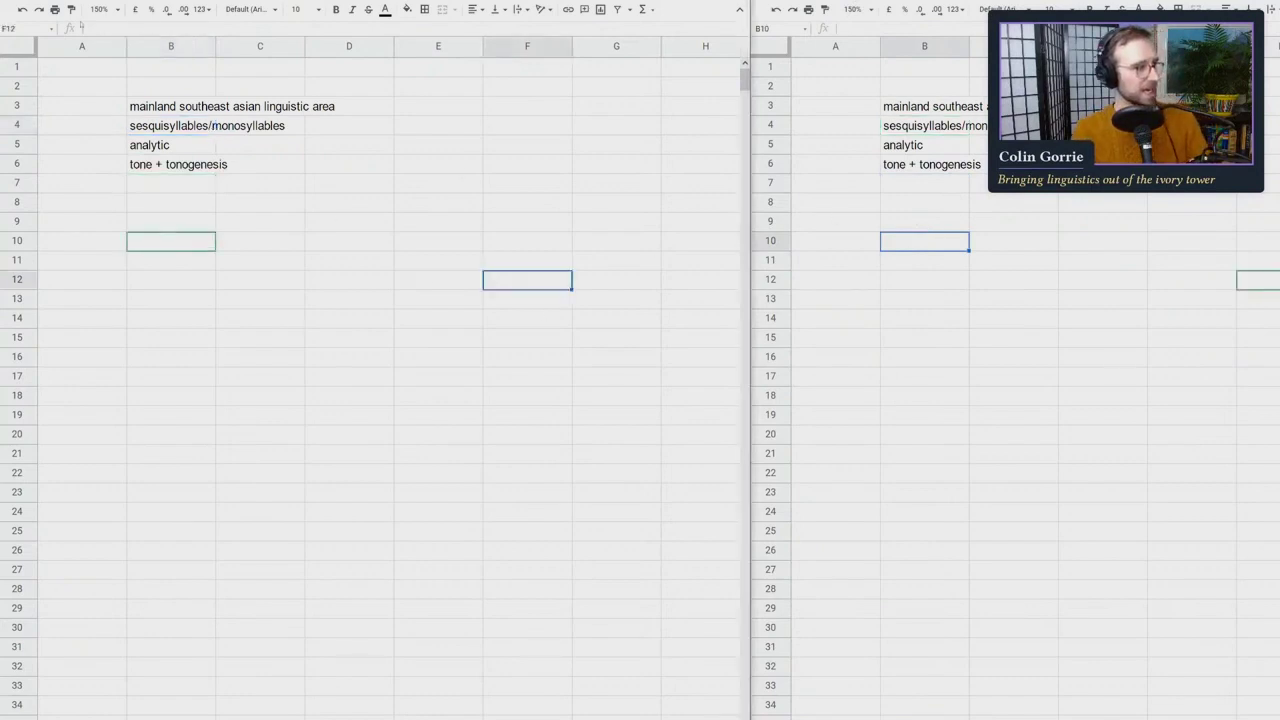
left_click(112, 9)
left_click(260, 145)
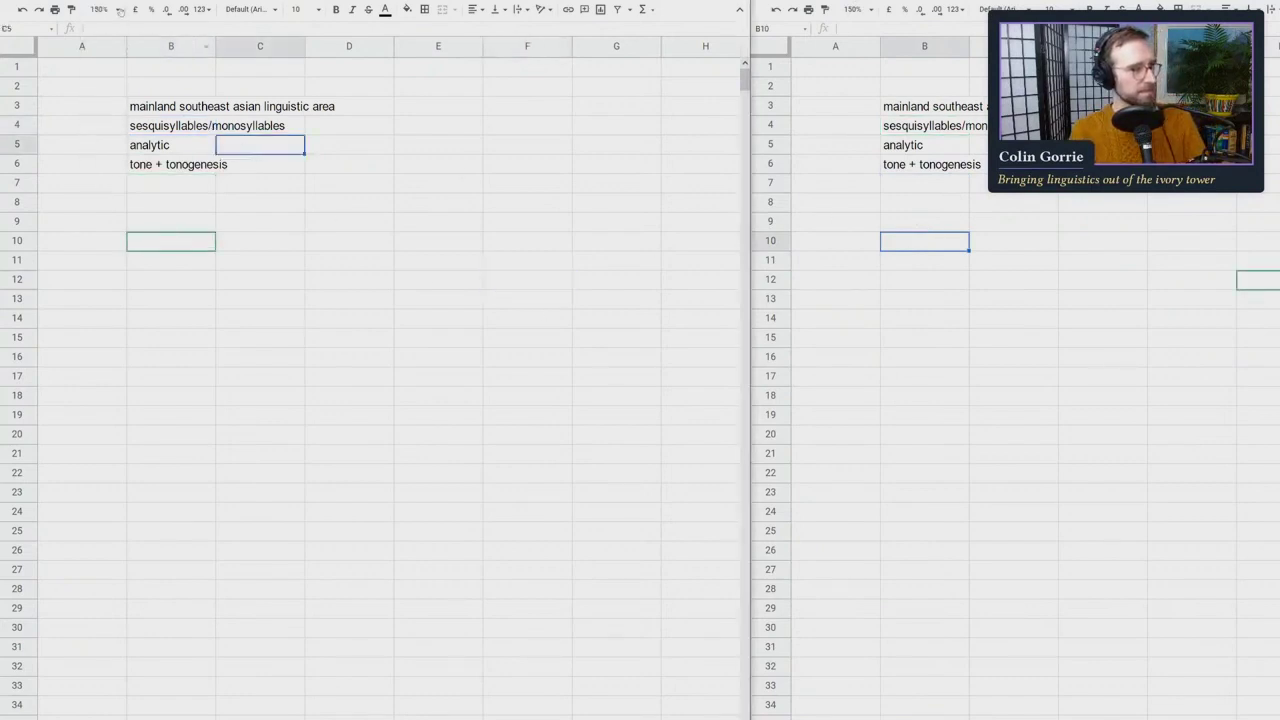
key("ctrl+a")
left_click(300, 9)
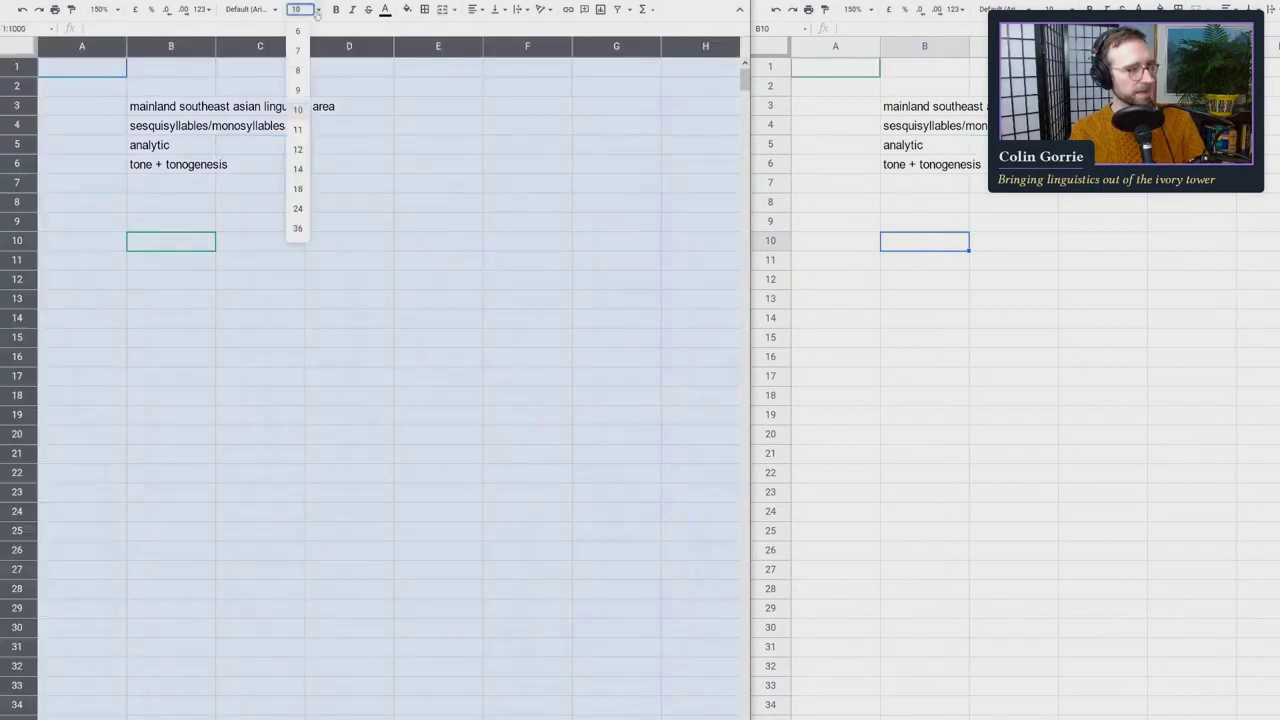
left_click(298, 170)
left_click(285, 246)
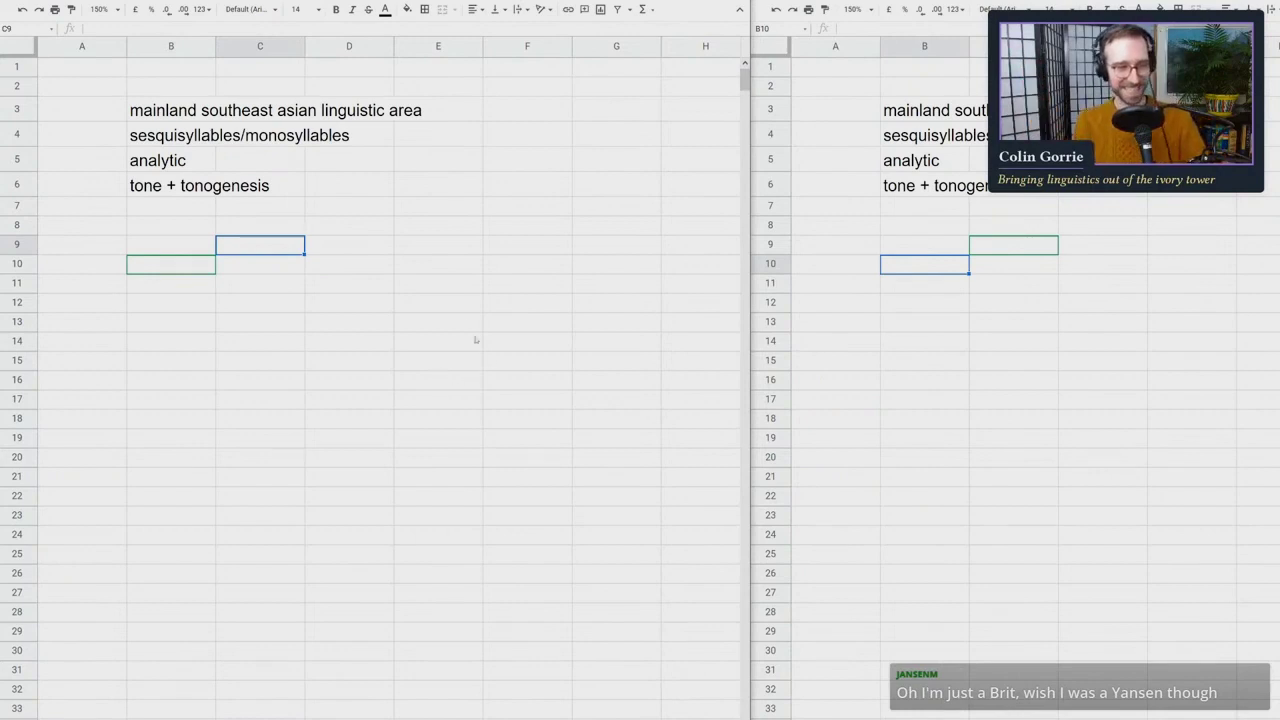
left_click(175, 225)
left_click(189, 300)
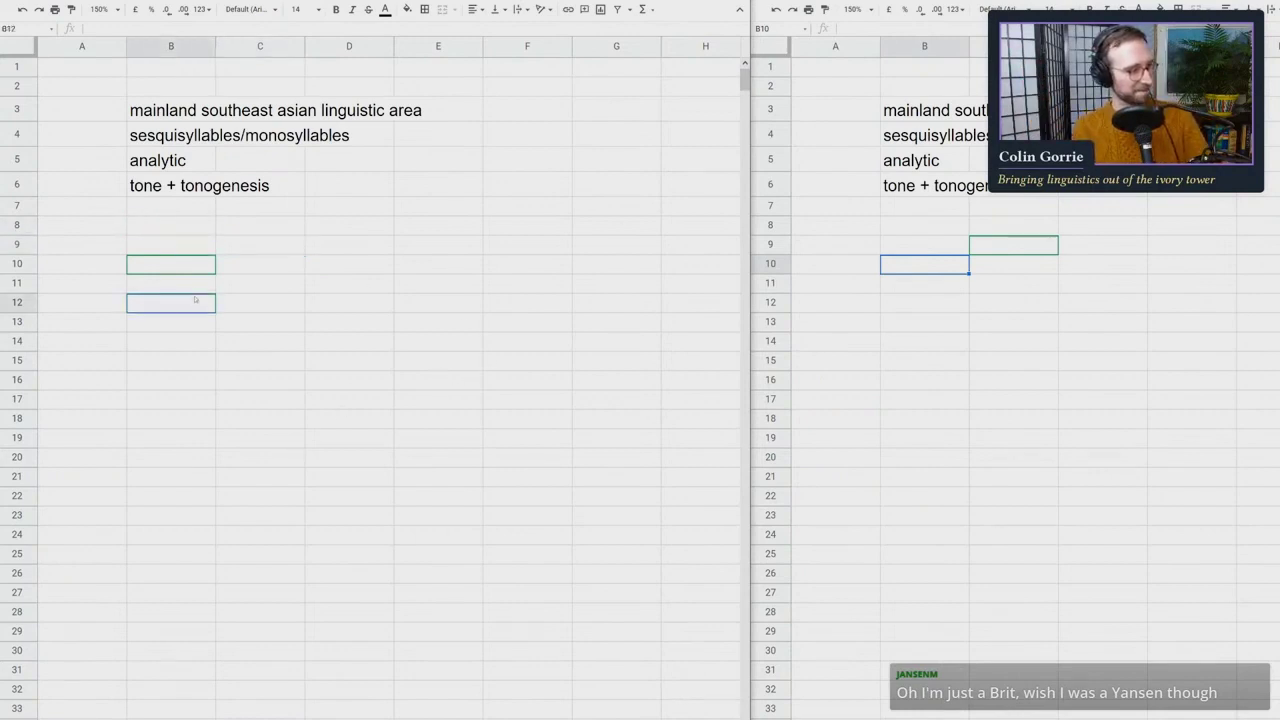
left_click(180, 226)
left_click(187, 268)
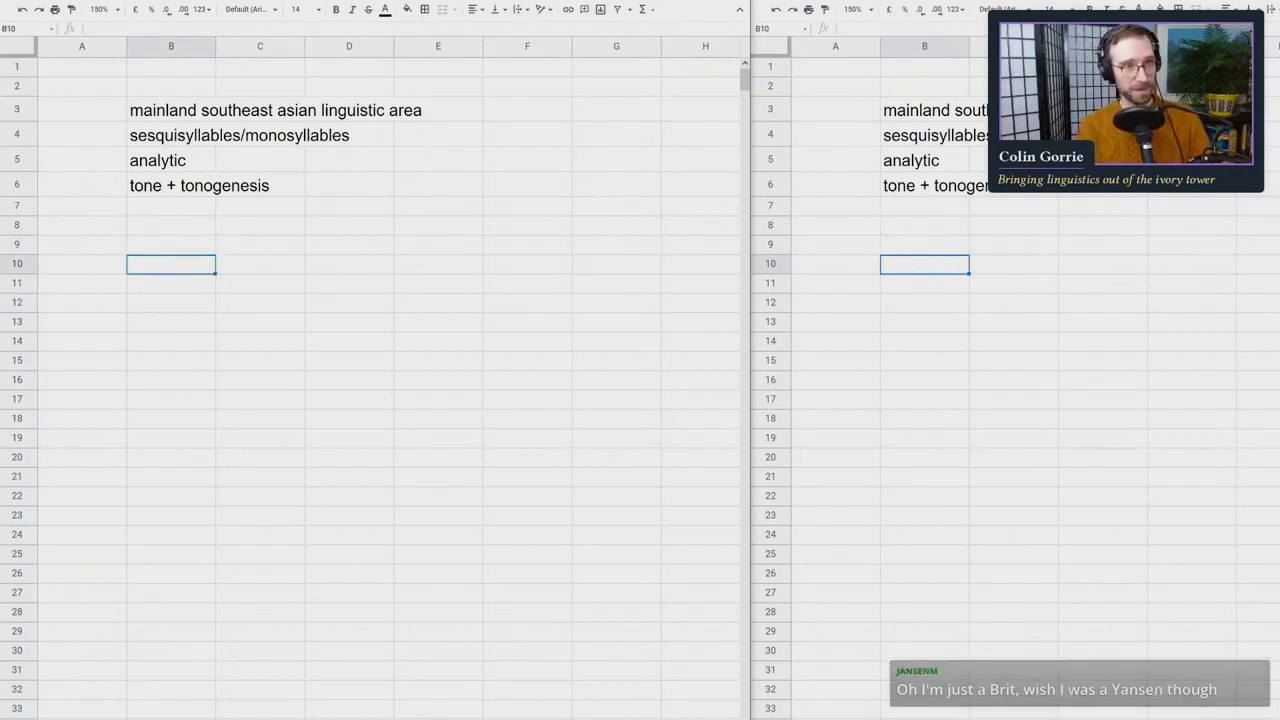
Bring up the Type IPA phonetic symbols page in the second browser window and fit that window beside the spreadsheet
key("ctrl+Tab")
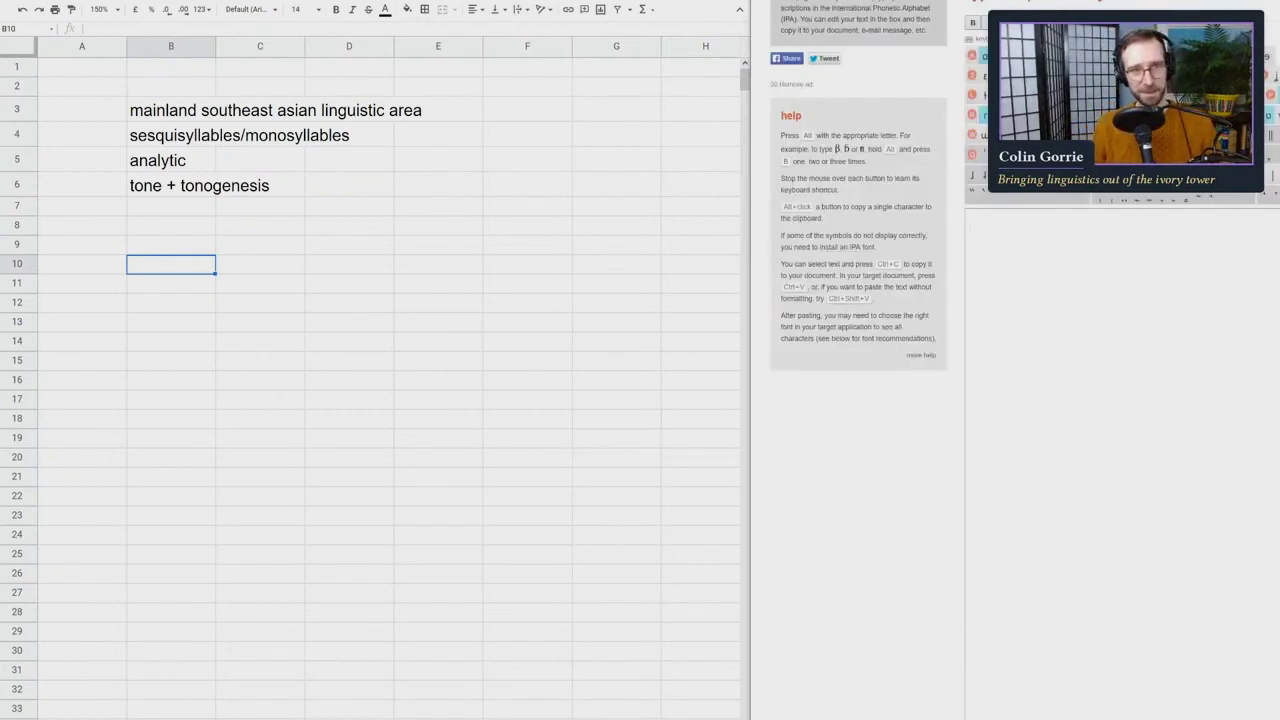
left_click_drag(765, 5, 778, 126)
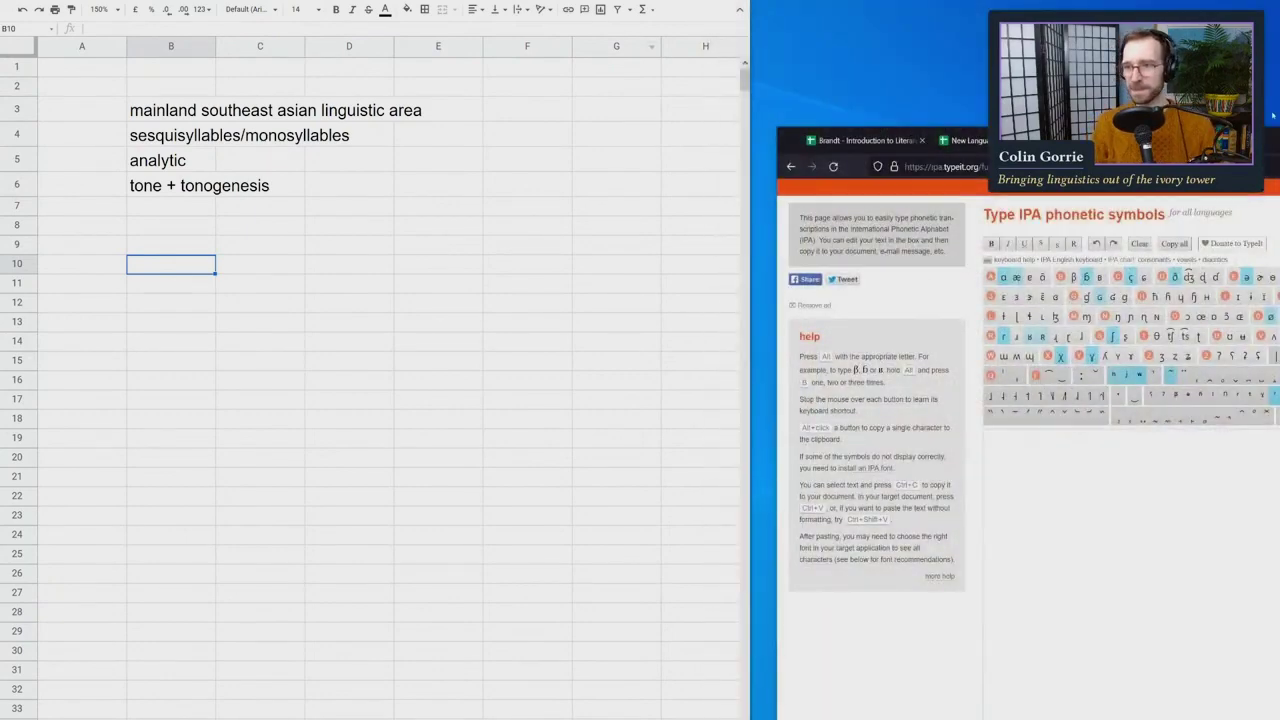
left_click_drag(777, 246, 746, 246)
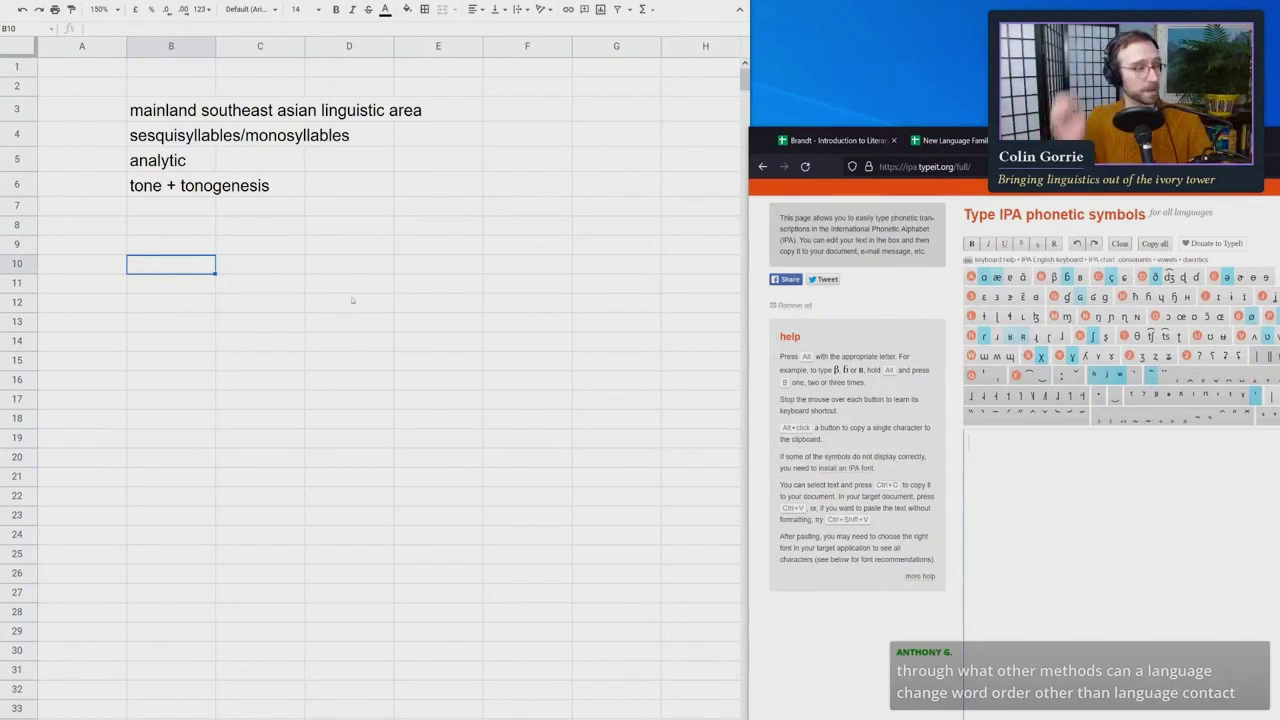
left_click(171, 226)
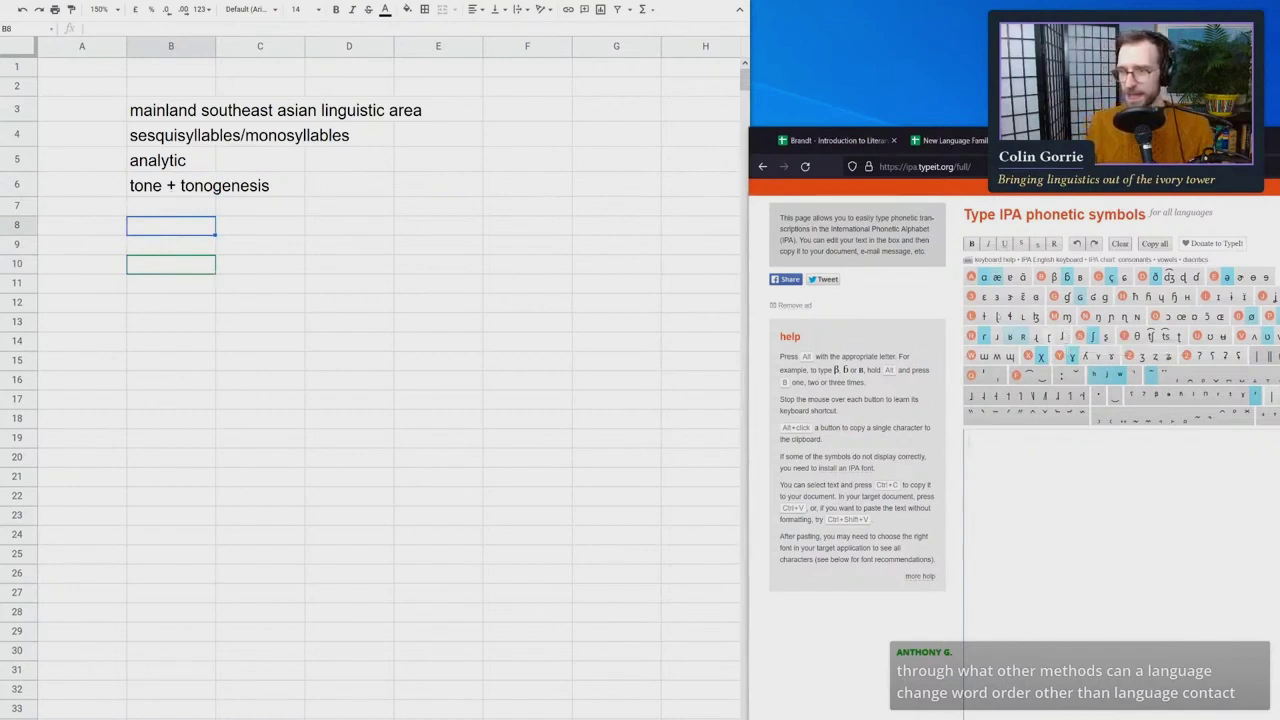
left_click(185, 263)
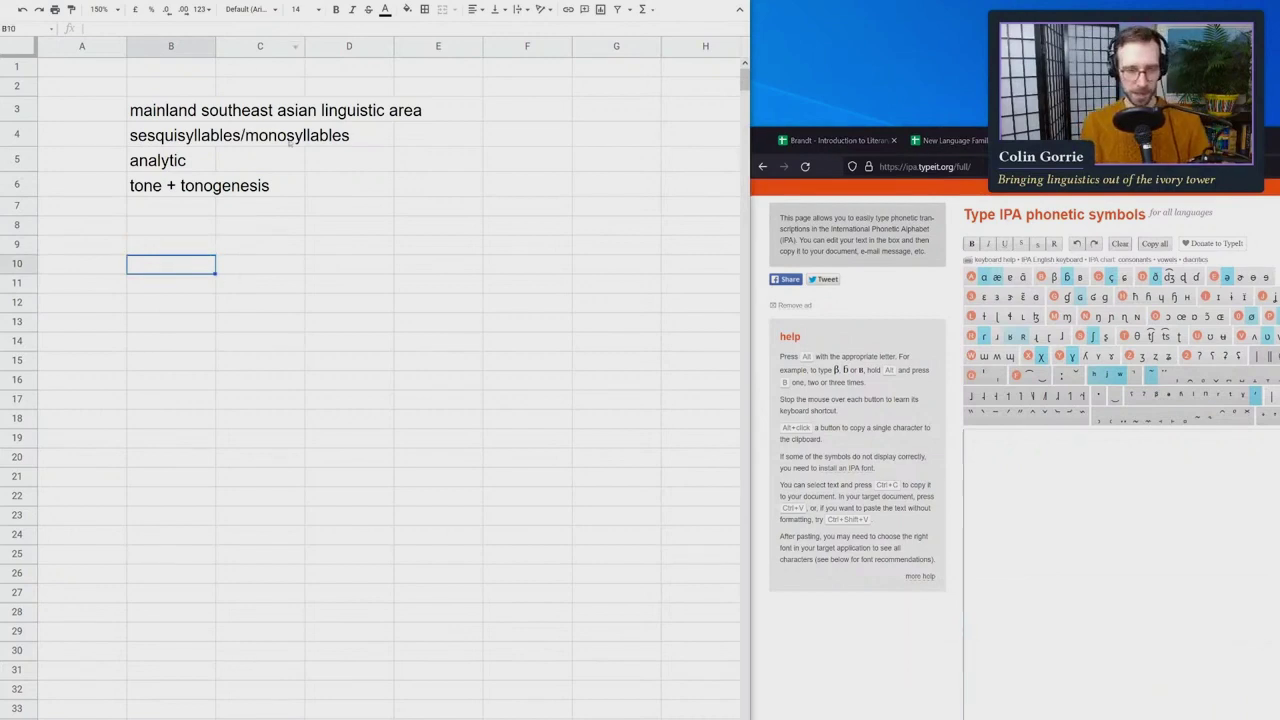
Enter the heading "Syllable Structure" in cell E8
left_click(440, 230)
type("Sylla")
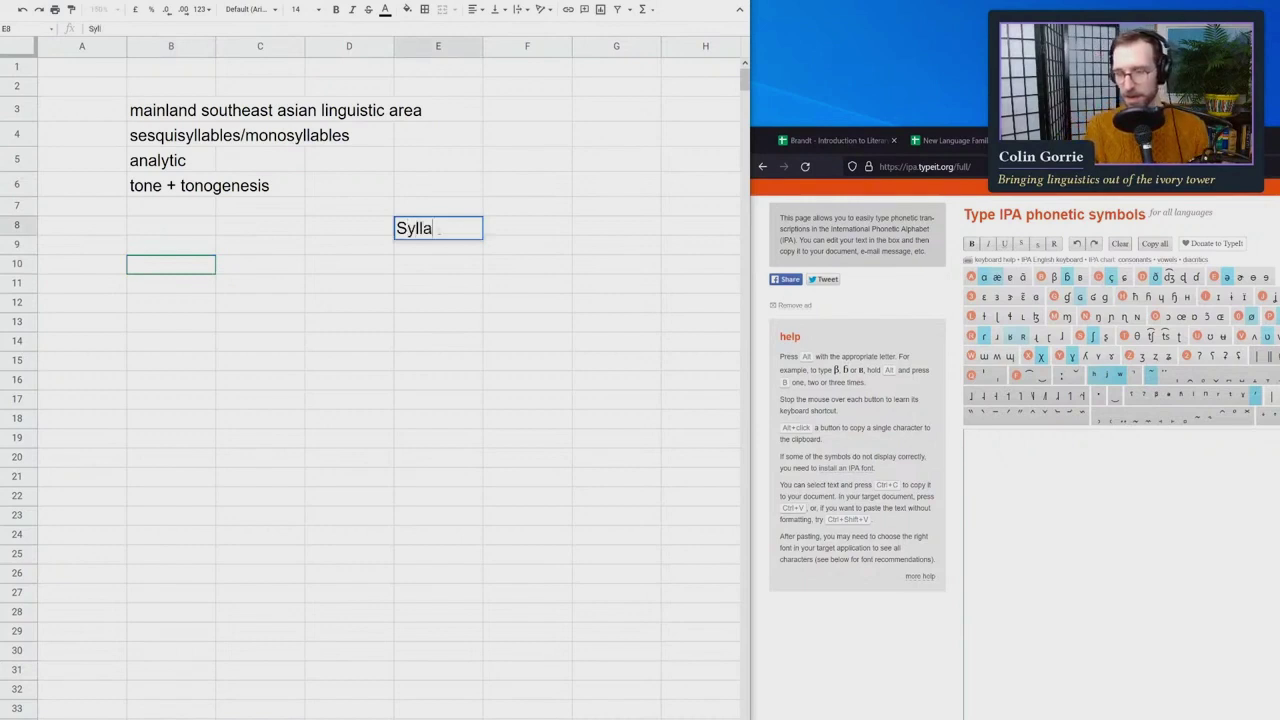
type("ble Structure")
key("Return")
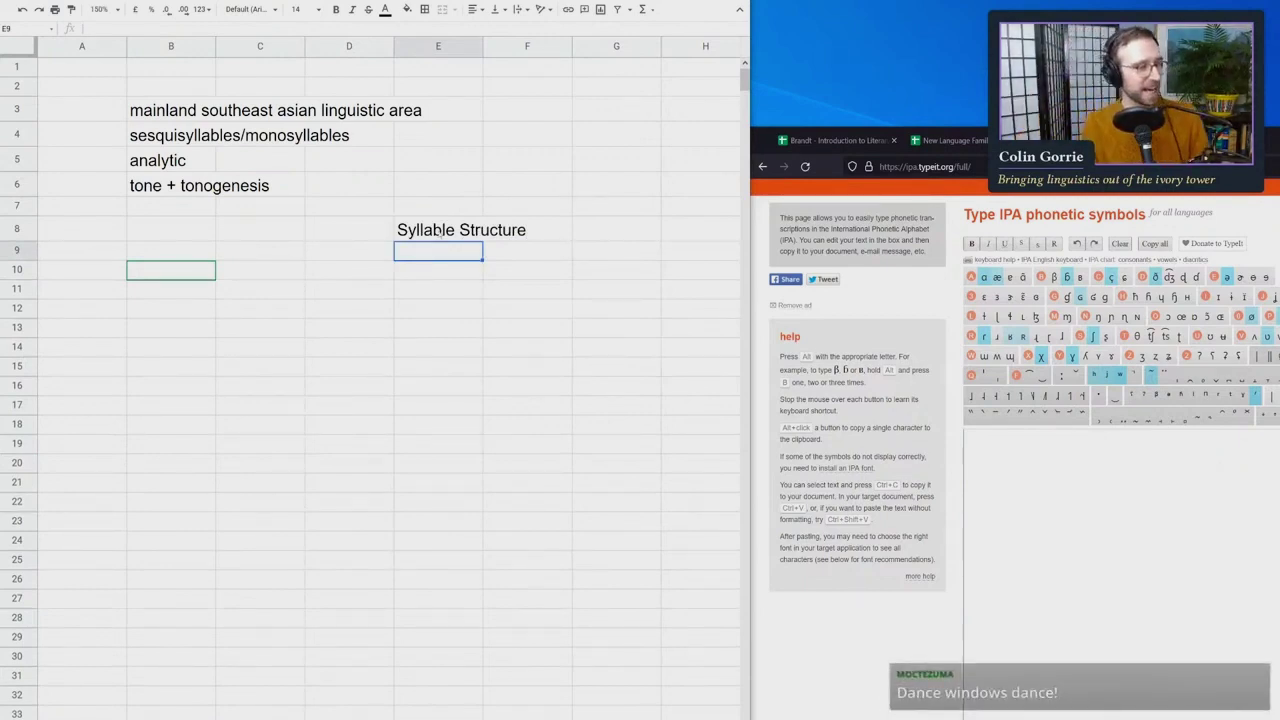
Enter the syllable template CVC in E10, leaving E9 empty below the Syllable Structure heading
left_click(440, 231)
left_click(446, 253)
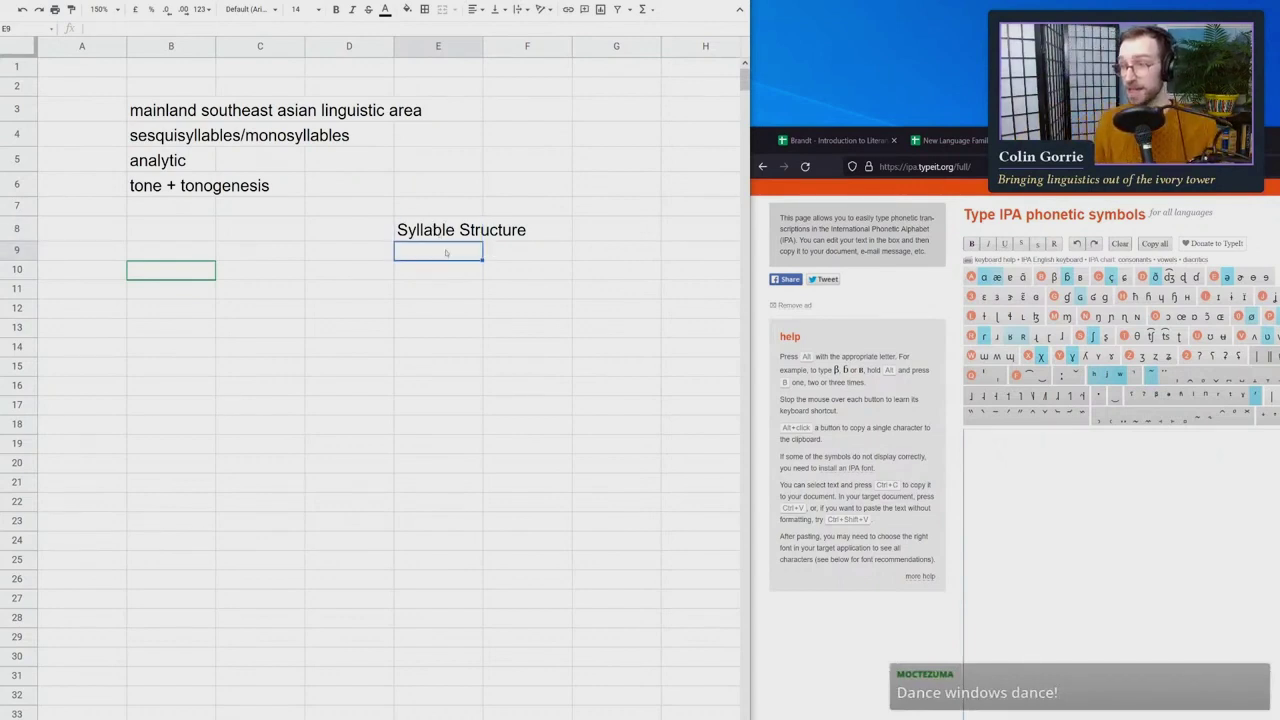
type("C")
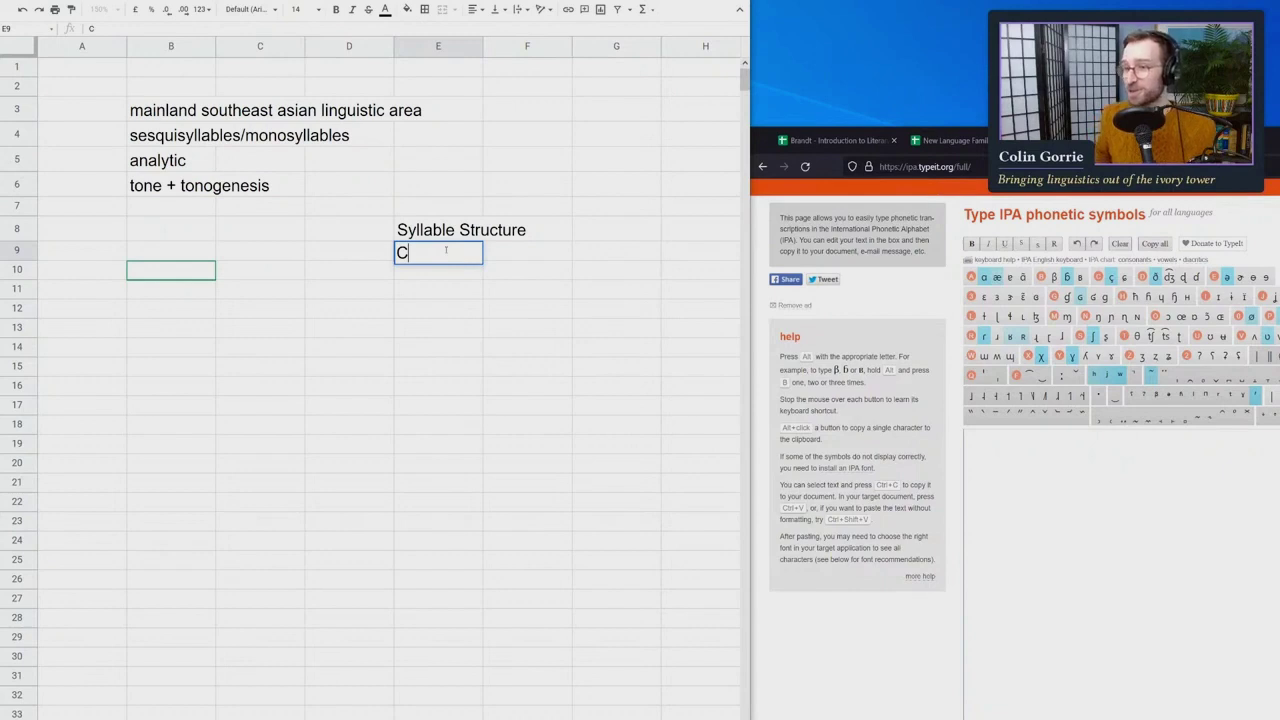
key("BackSpace")
key("Return")
type("CVC")
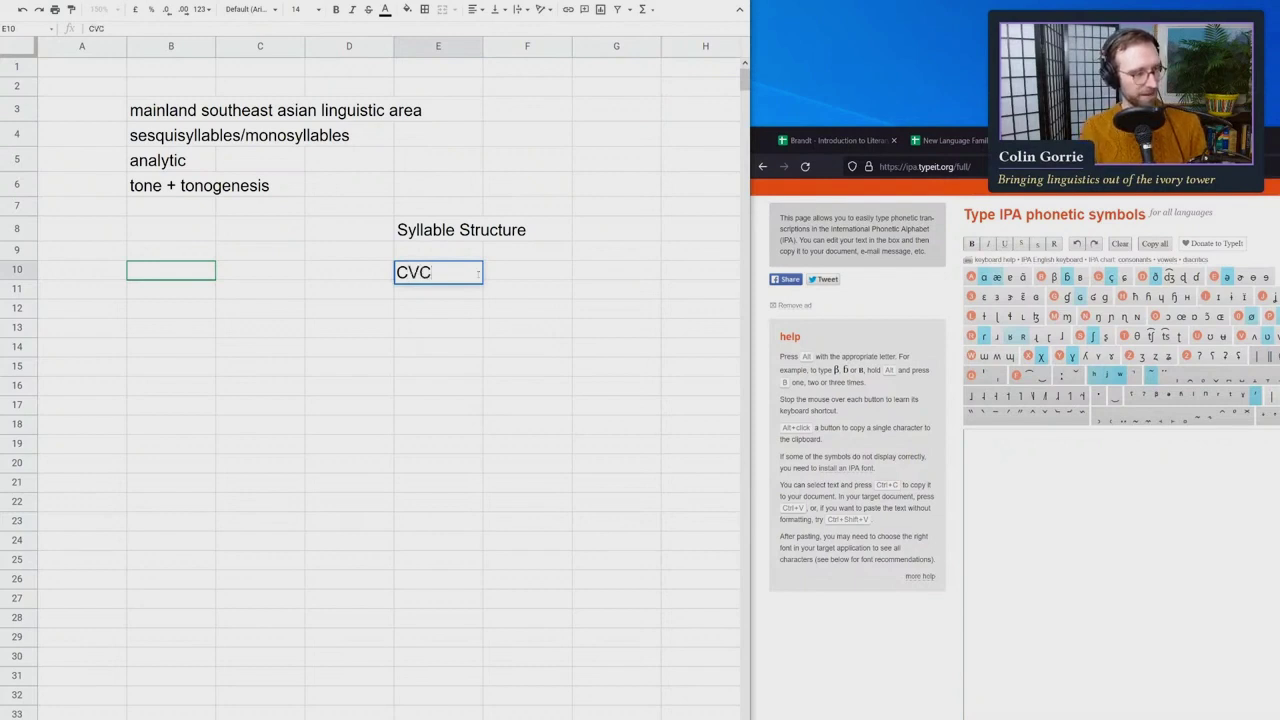
key("Return")
Expand the syllable template in E10 to (C)(r/l/j/w)V(C)
left_click(478, 278)
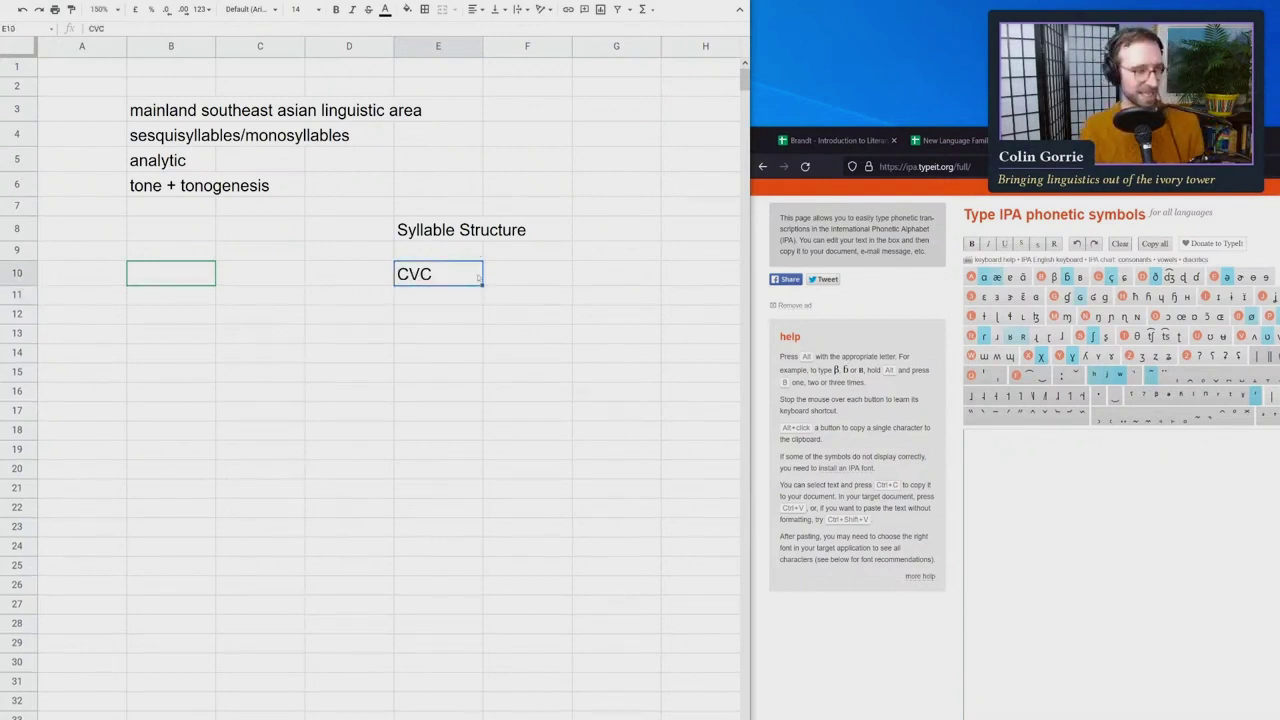
double_click(428, 276)
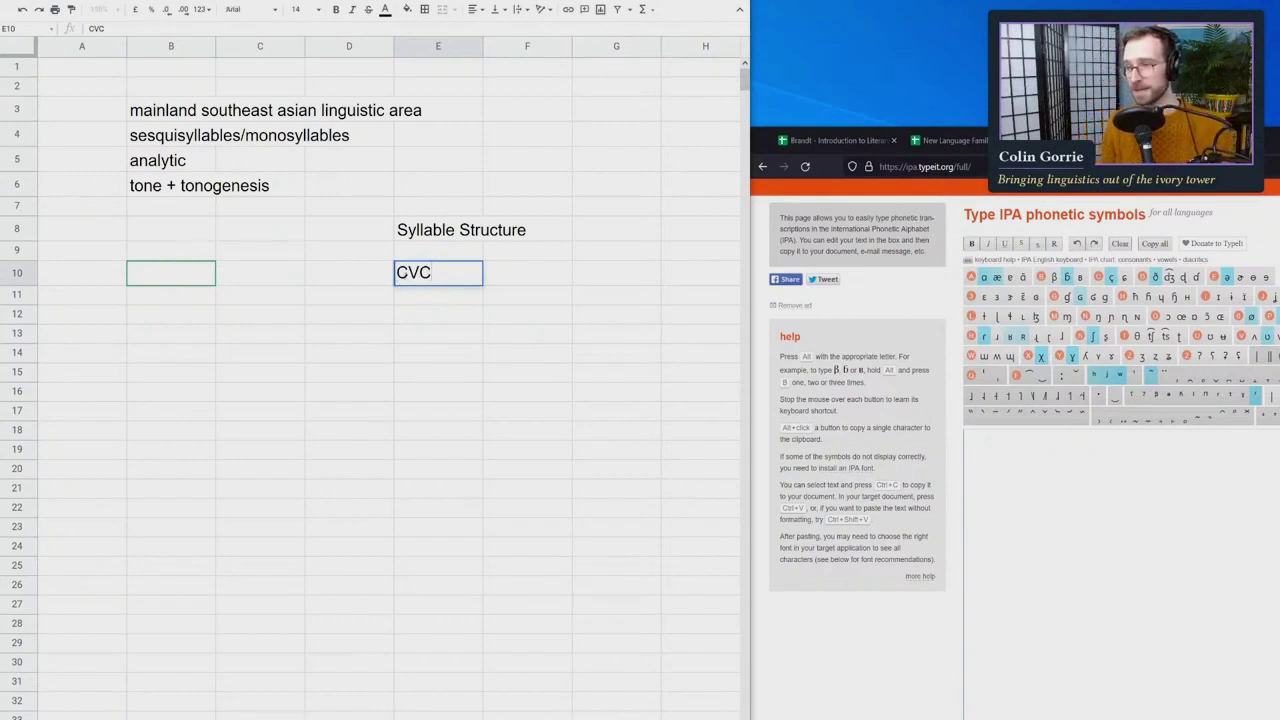
key("Escape")
double_click(437, 282)
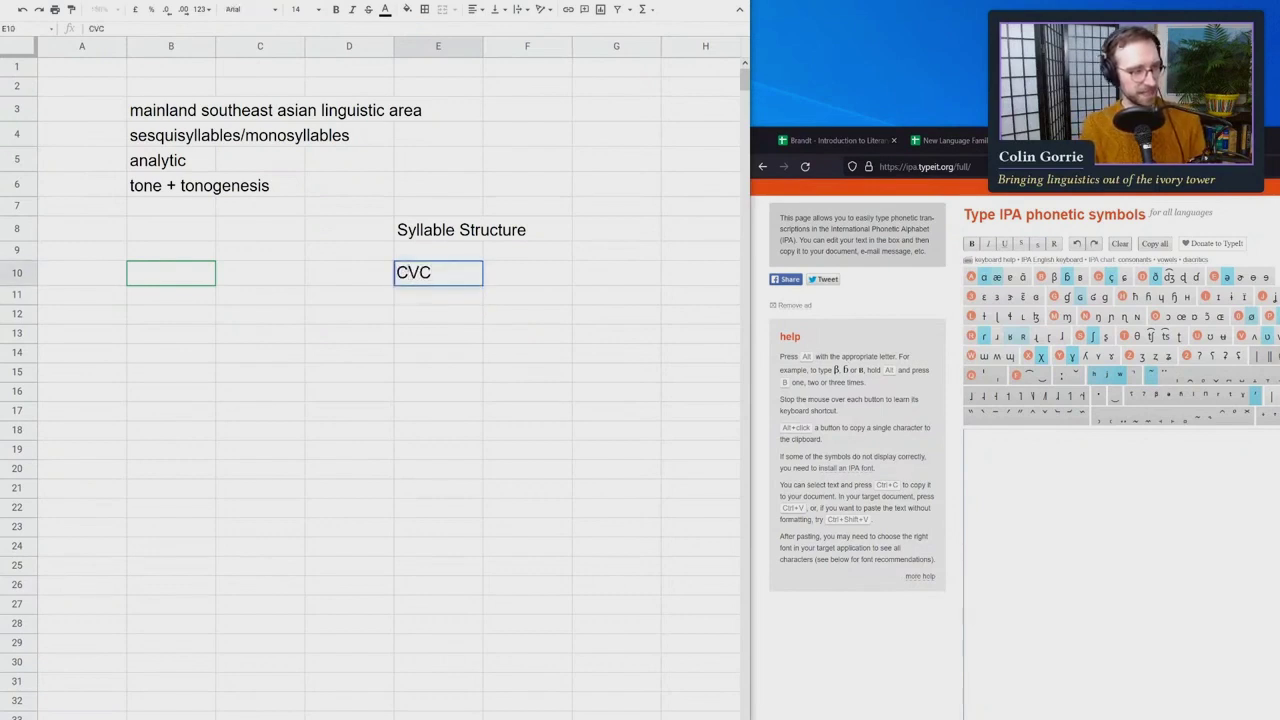
key("BackSpace")
type("(C)")
key("Home")
type("(C)()r/l")
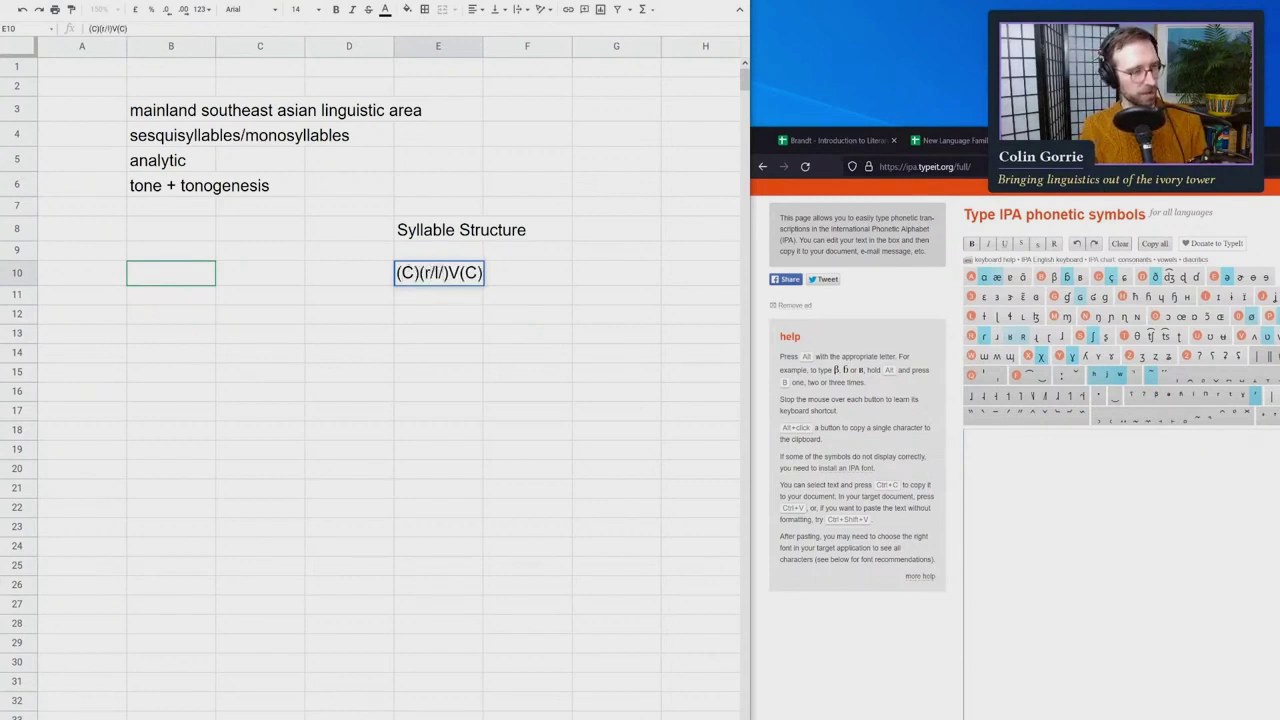
type("/j/w")
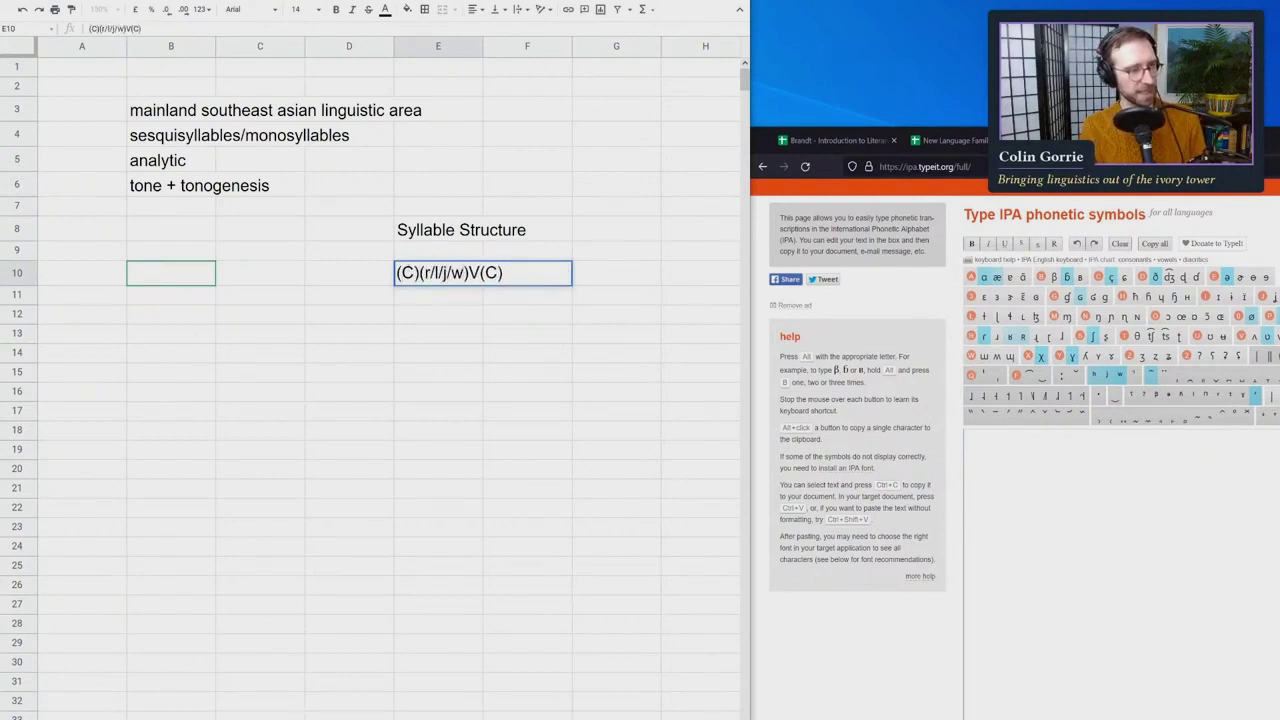
key("Return")
key("Up")
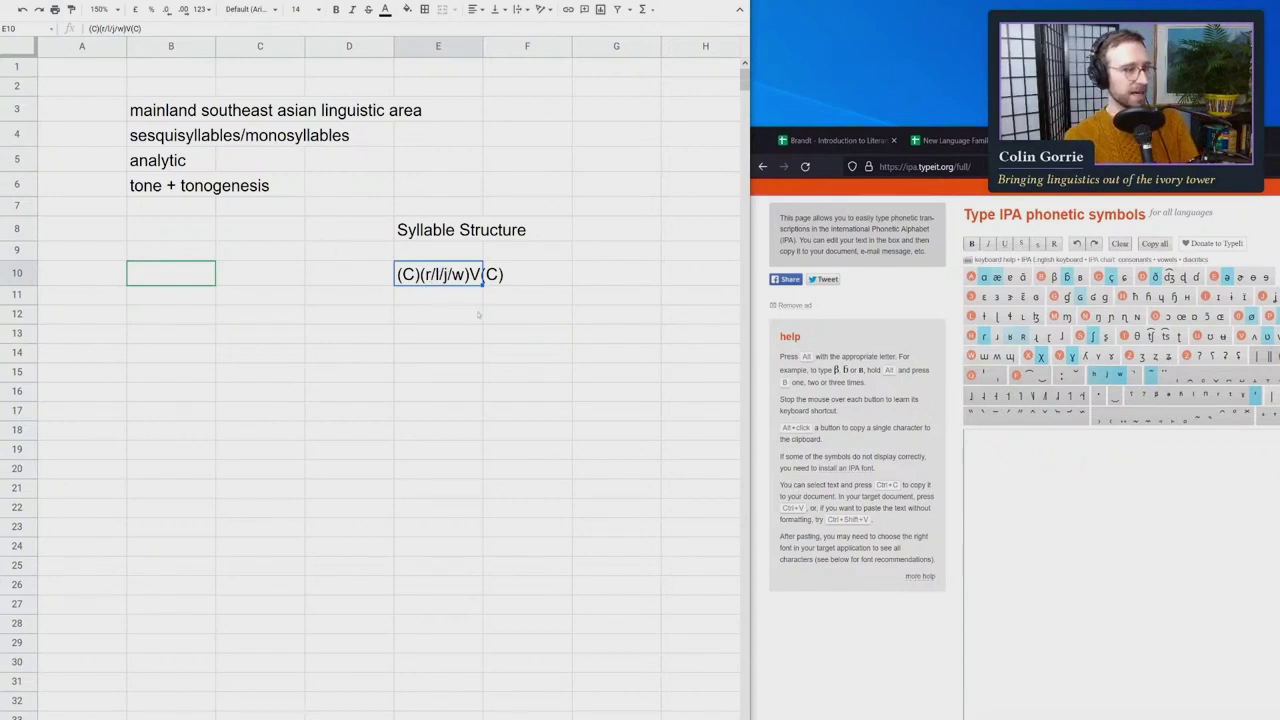
left_click(414, 298)
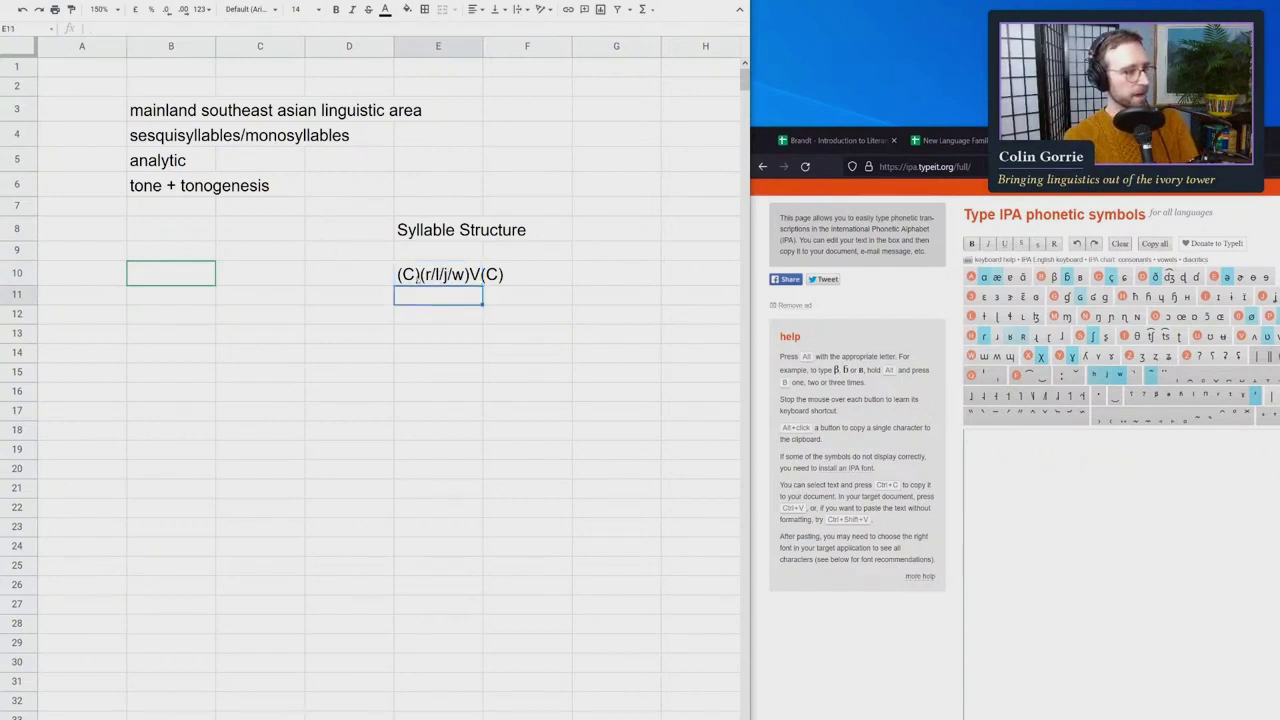
left_click(414, 282)
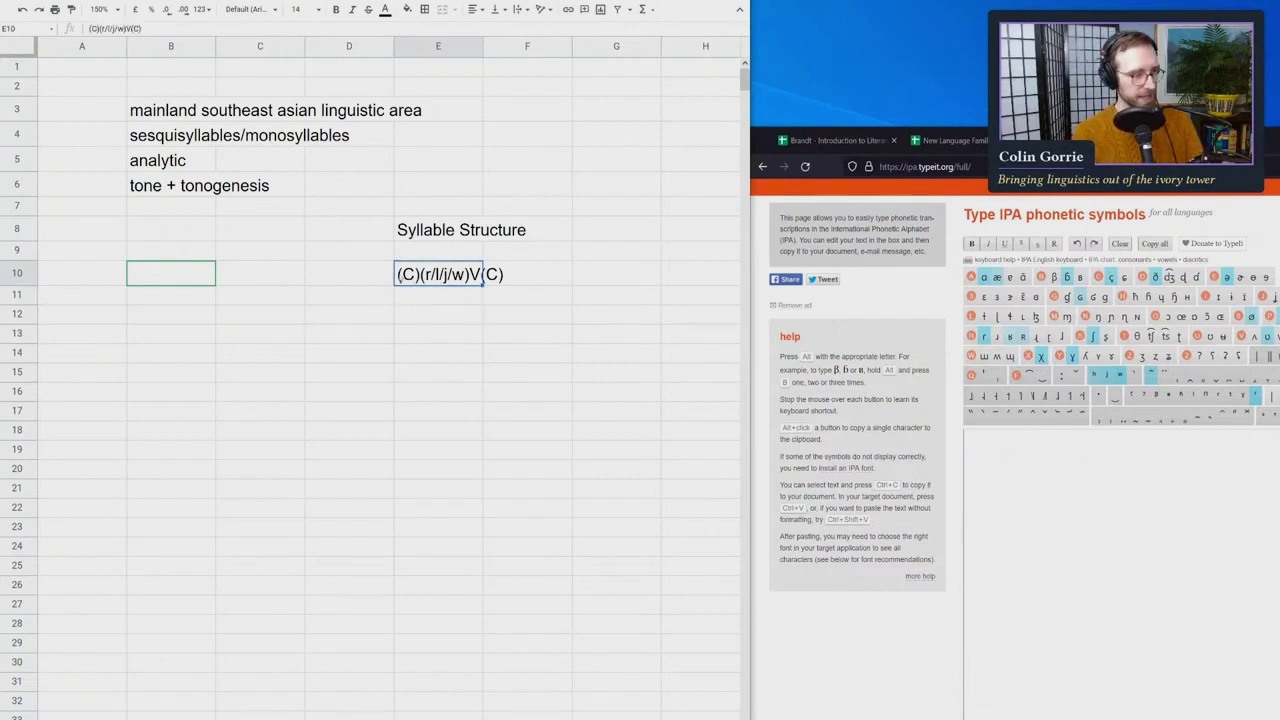
left_click(420, 297)
left_click(431, 316)
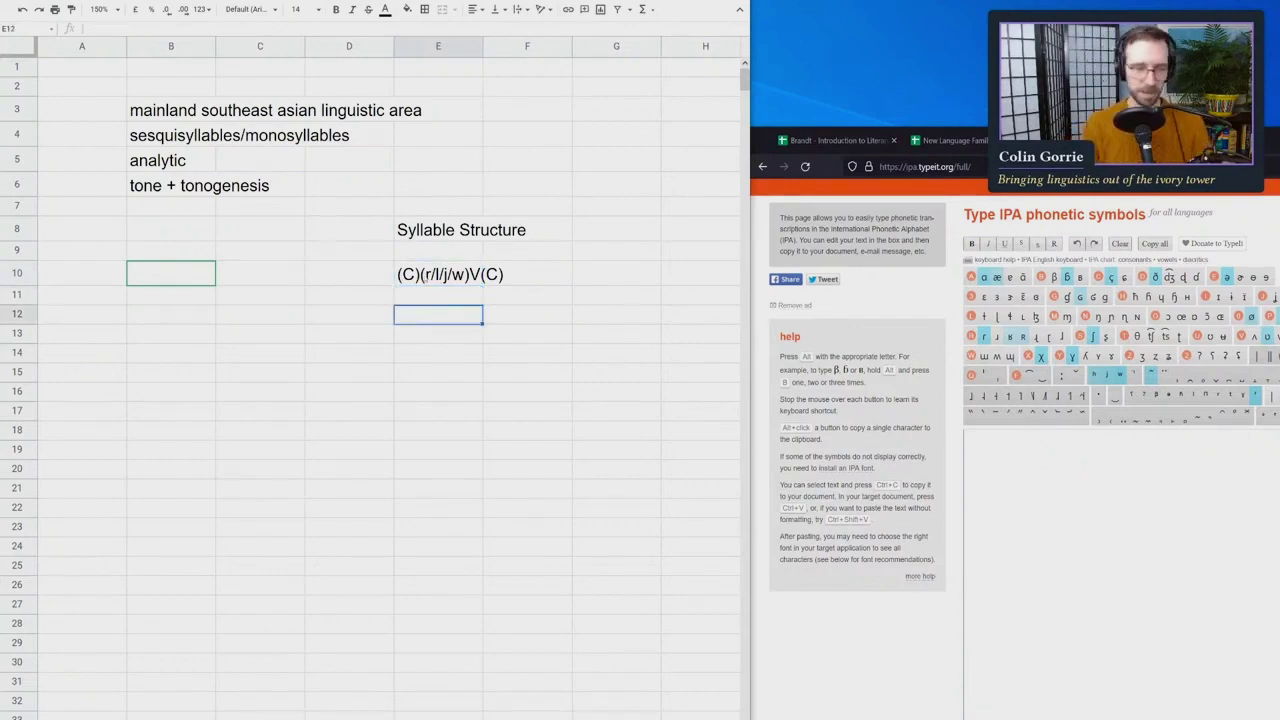
Add an optional presyllable before the template in E10 so that it reads (CV).(C)(r/l/j/w)V(C)
double_click(437, 278)
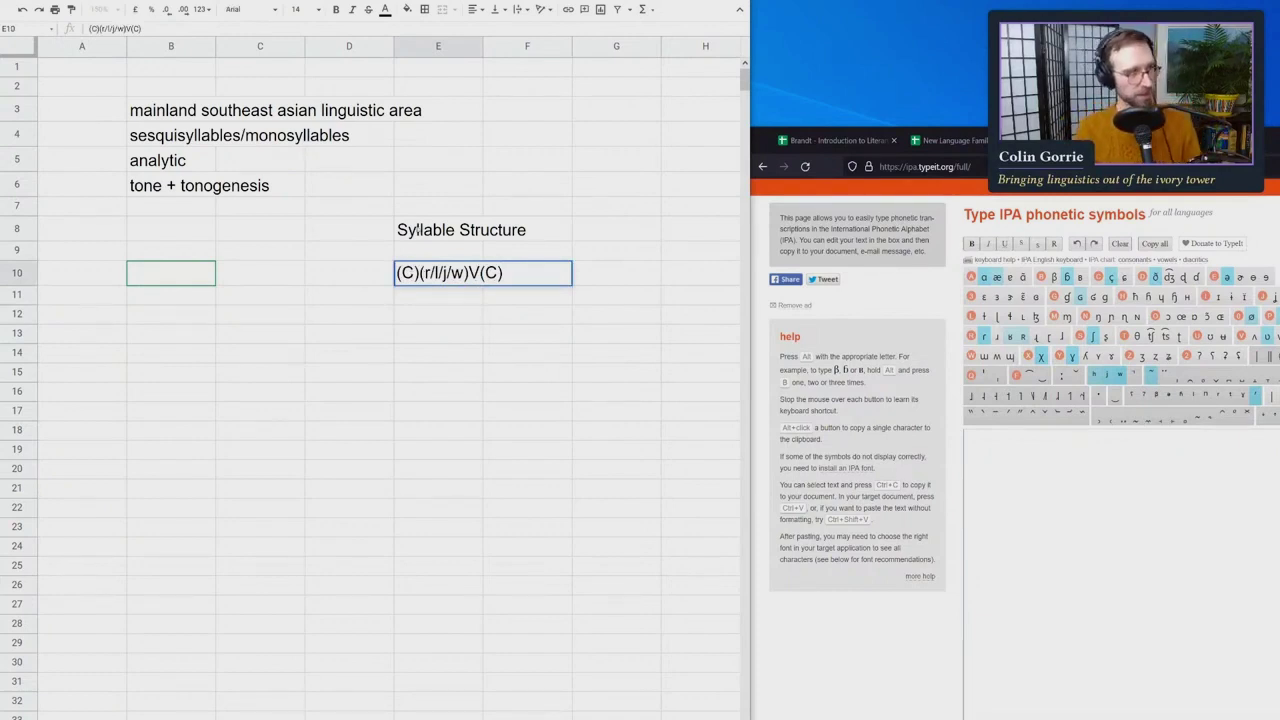
type("(C")
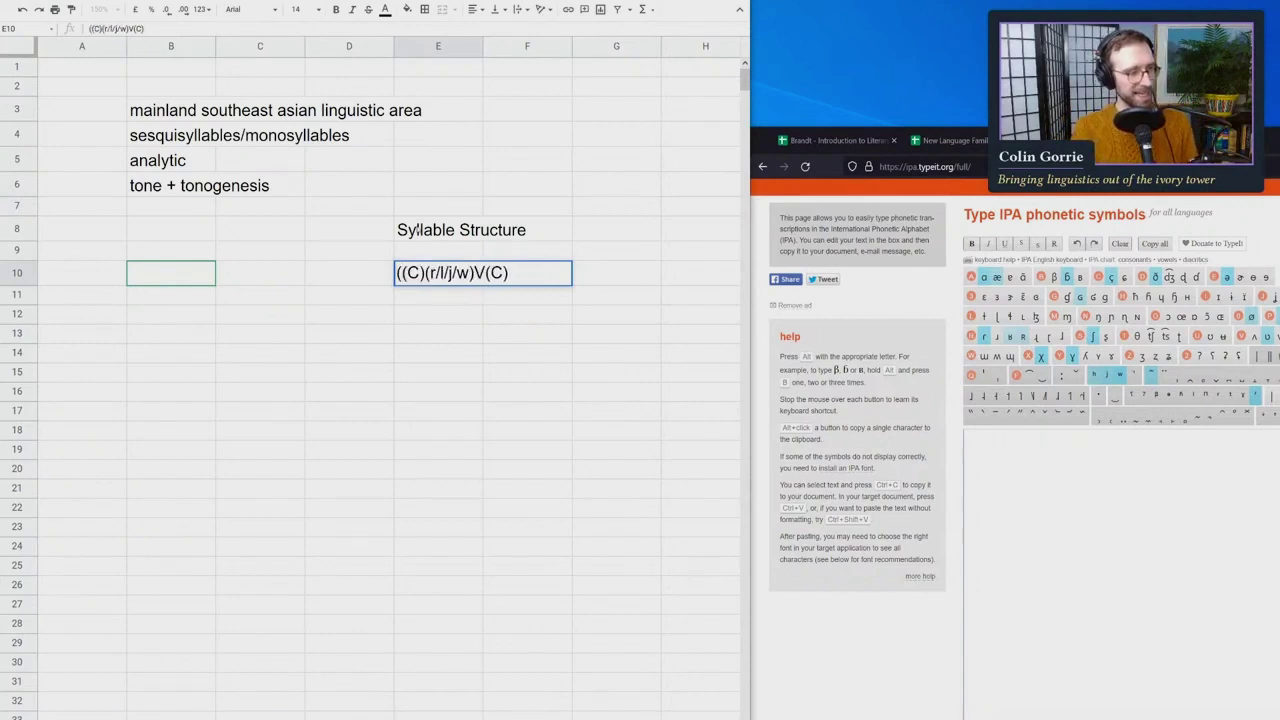
type(")")
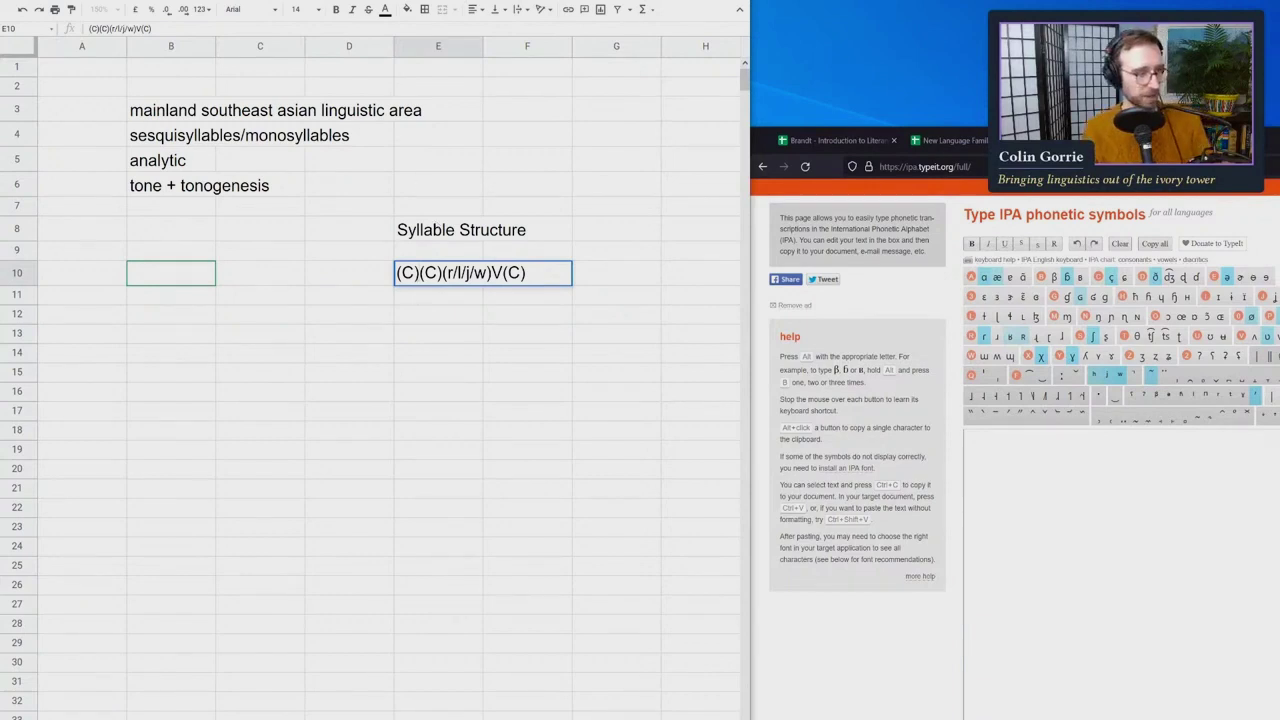
type("V")
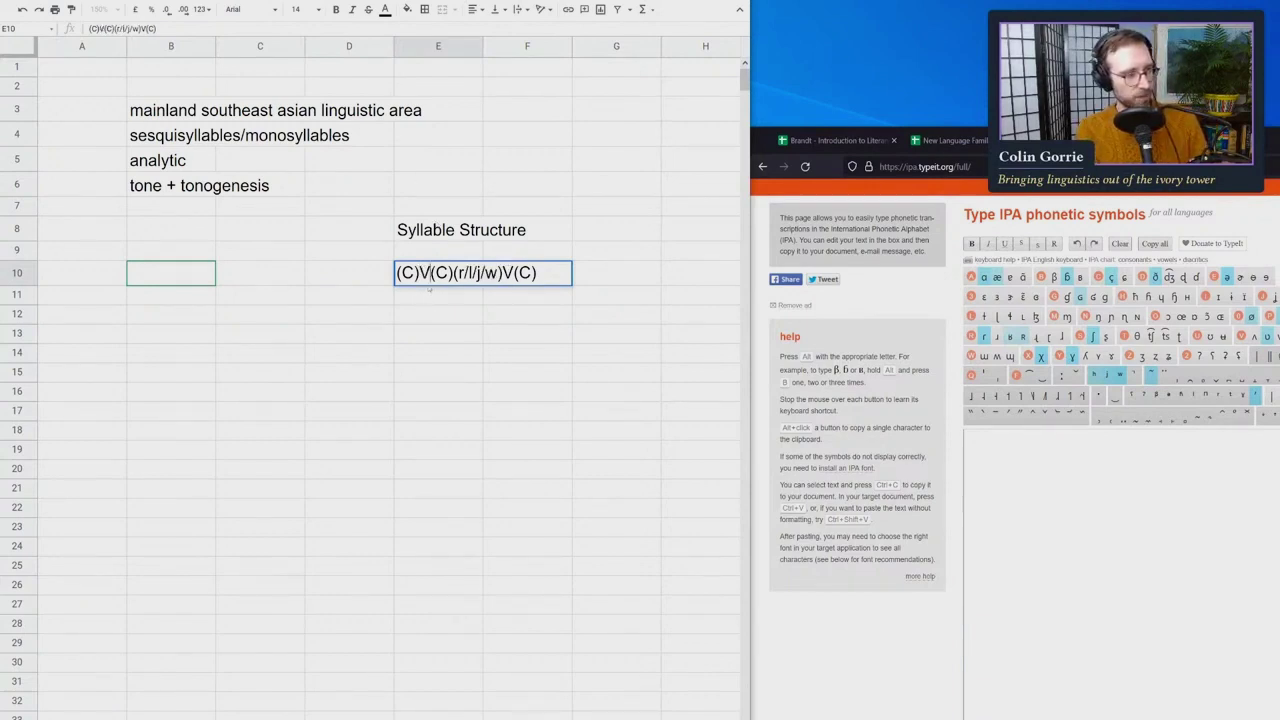
type(".")
key("BackSpace")
type(".")
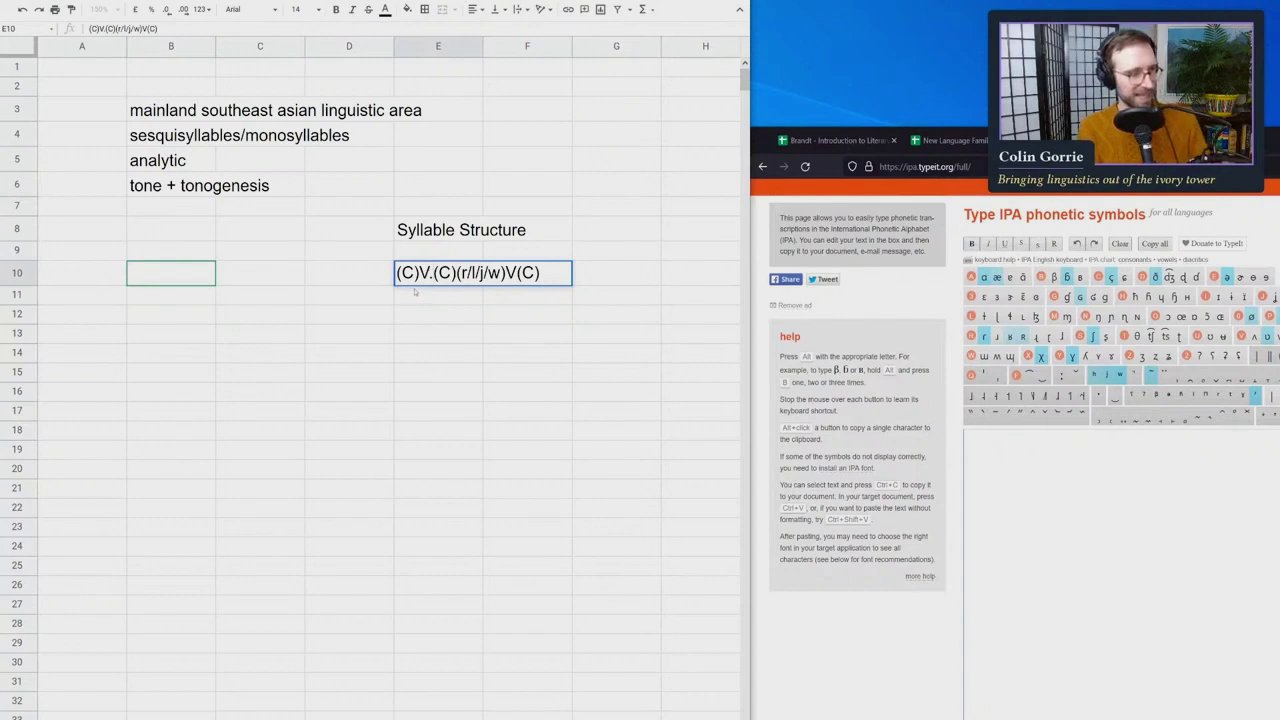
key("BackSpace")
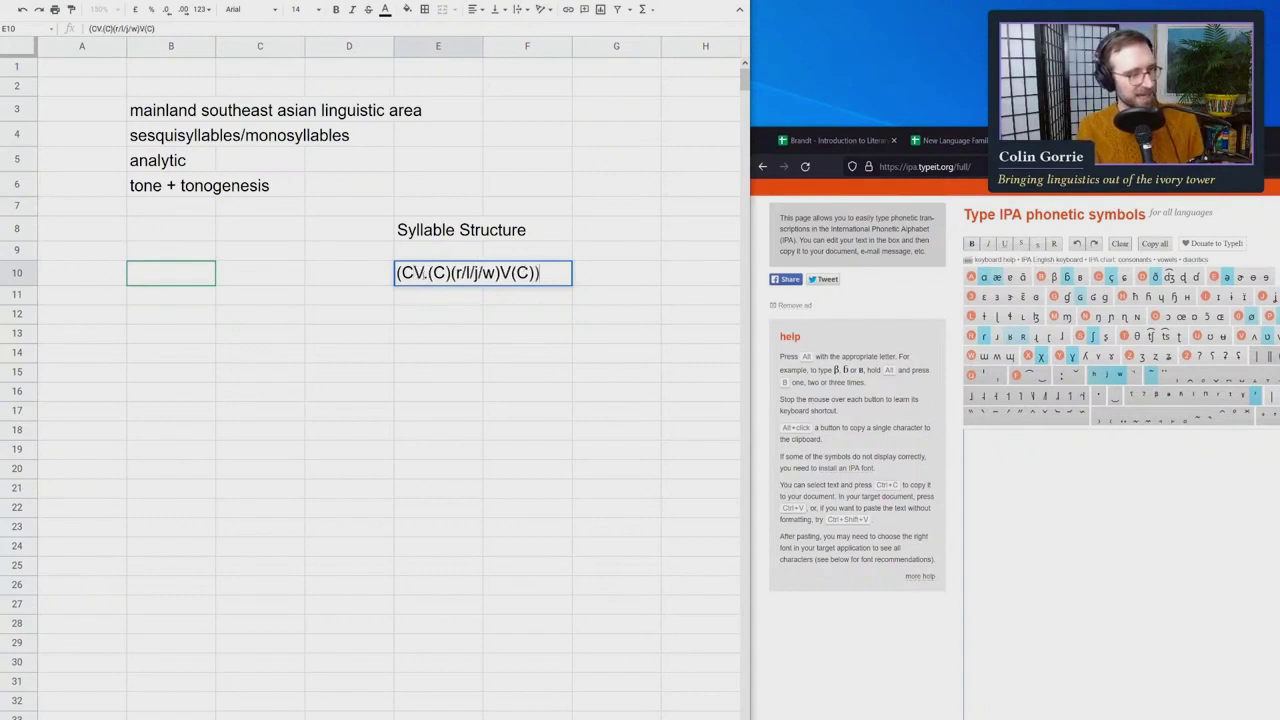
type(")")
key("Return")
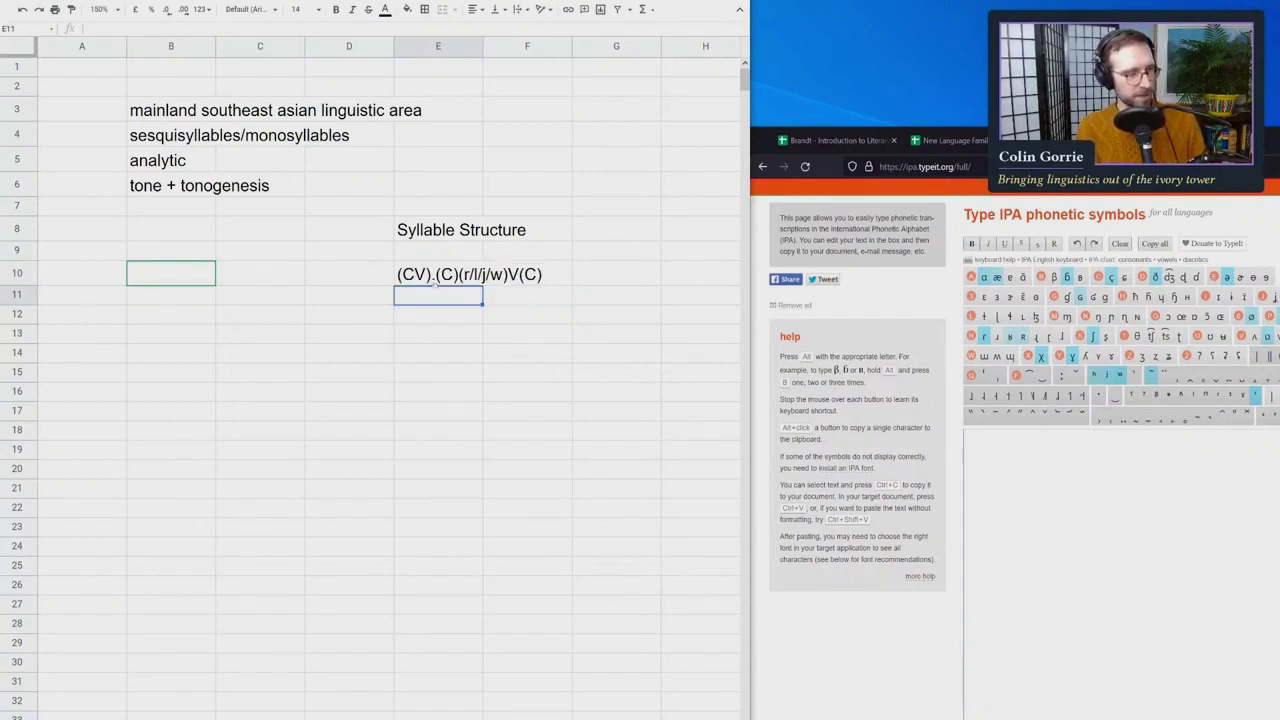
key("Up")
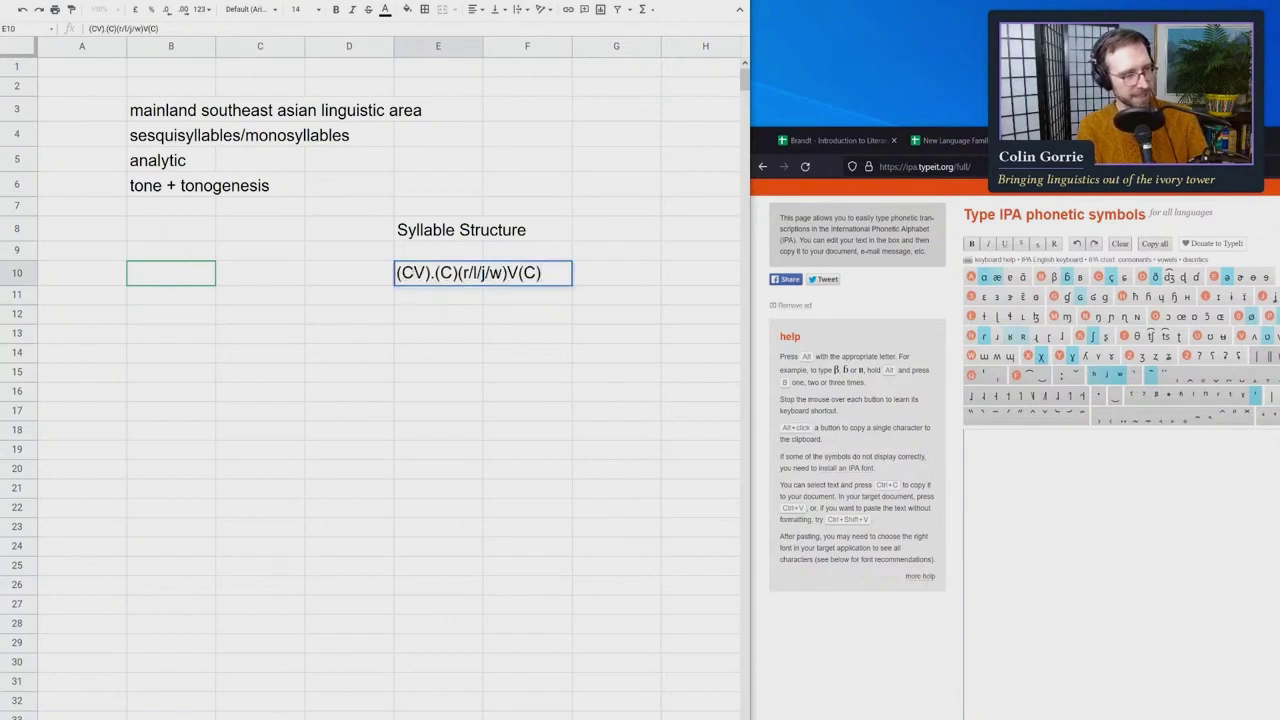
Add an r after the presyllable's vowel in E10 so that the template reads (CVr).(C)(r/l/j/w)V(C)
key("Down")
key("Up")
double_click(420, 273)
left_click_drag(411, 273, 425, 273)
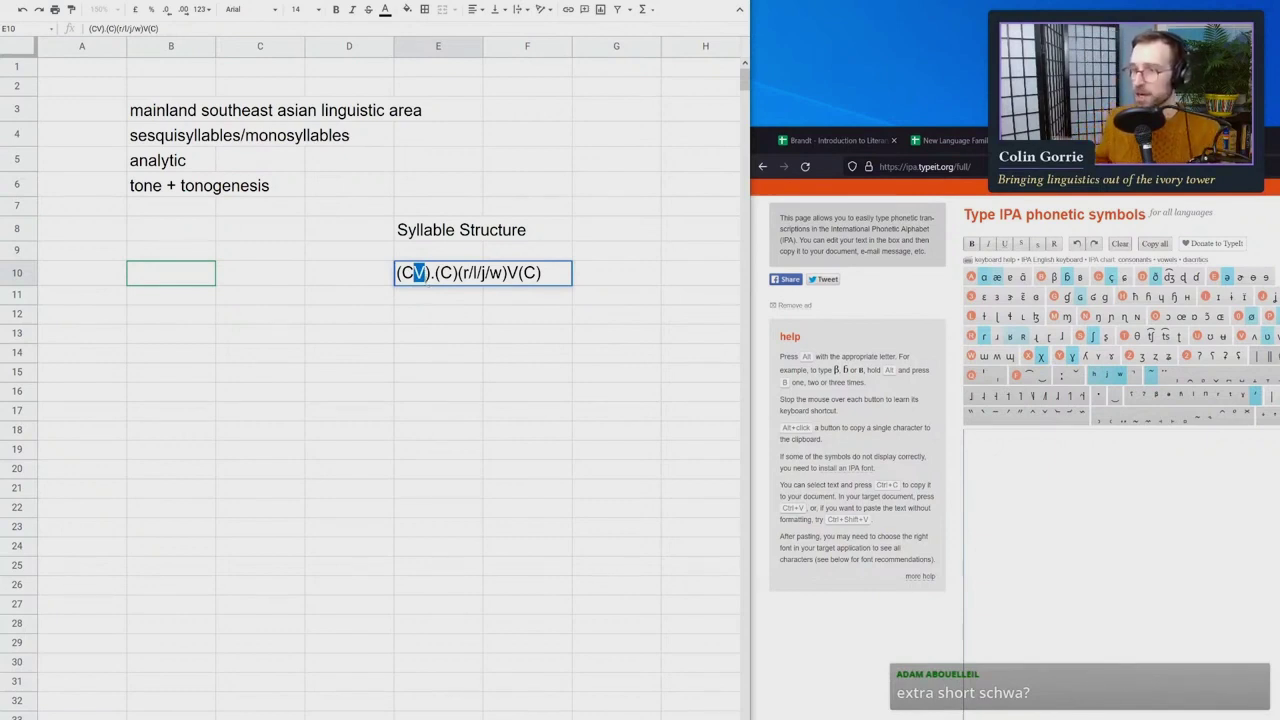
left_click_drag(507, 273, 517, 273)
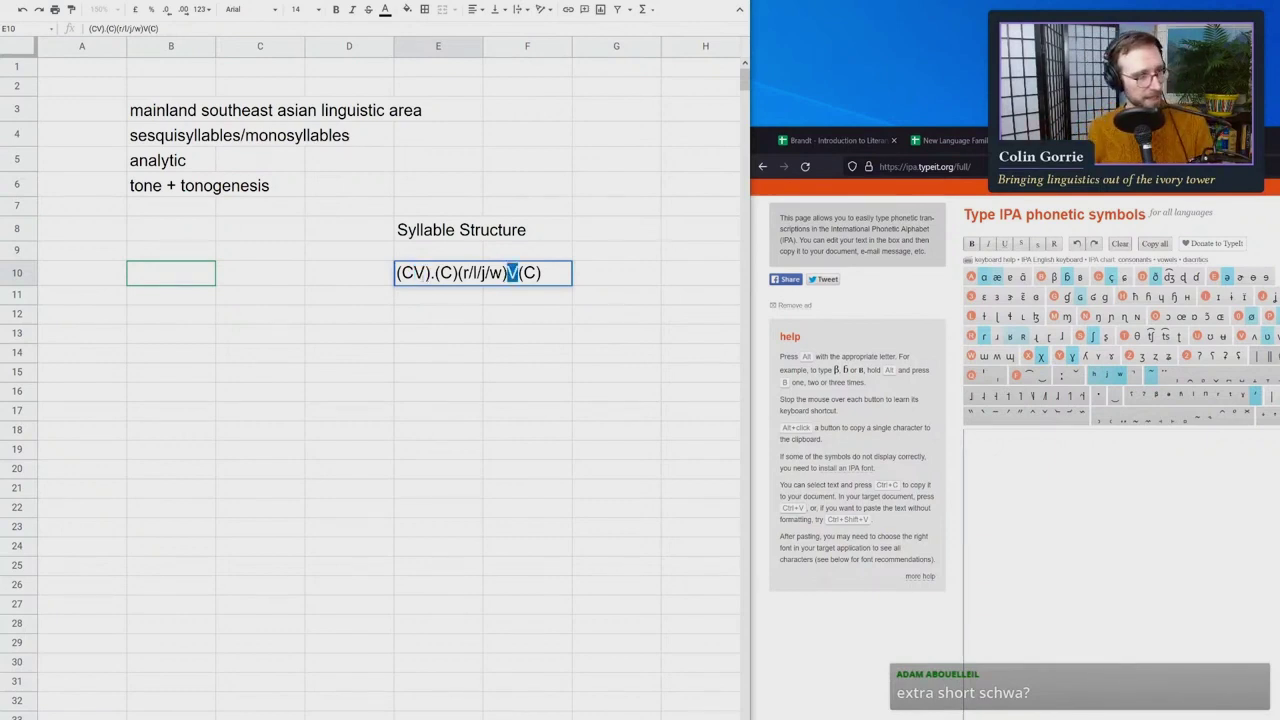
left_click(426, 273)
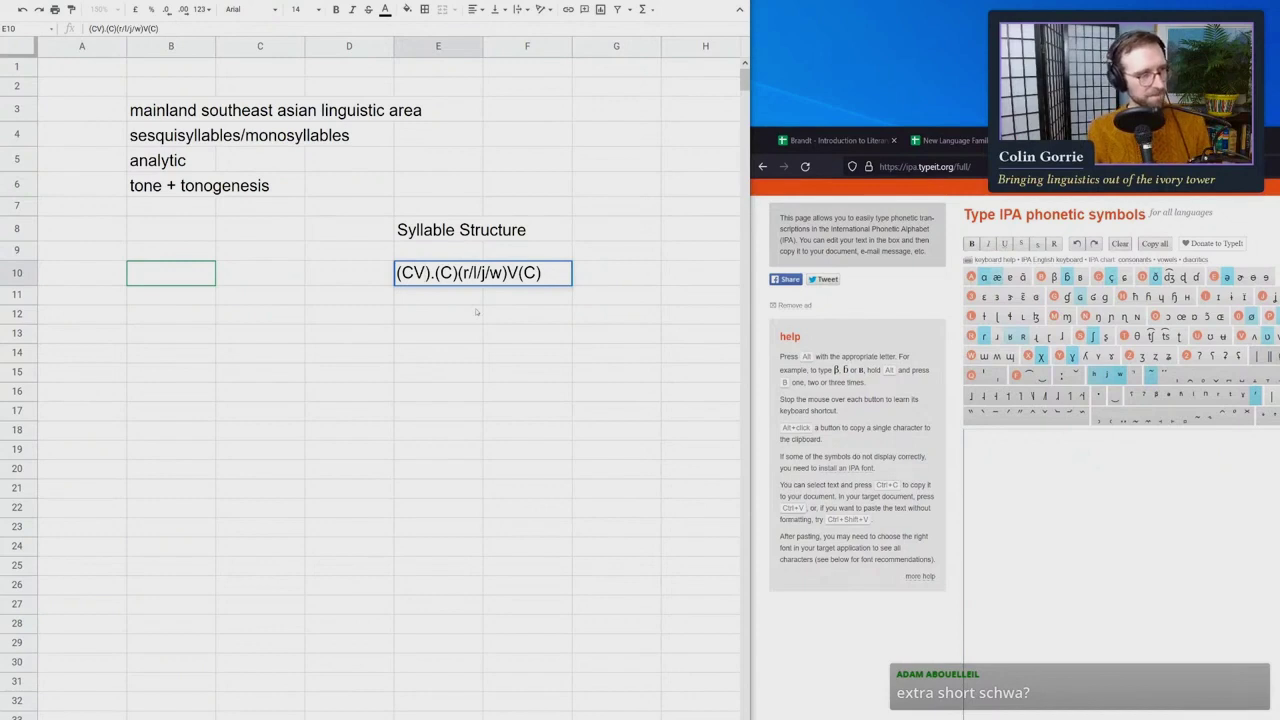
key("BackSpace")
type("v")
key("BackSpace")
type("V")
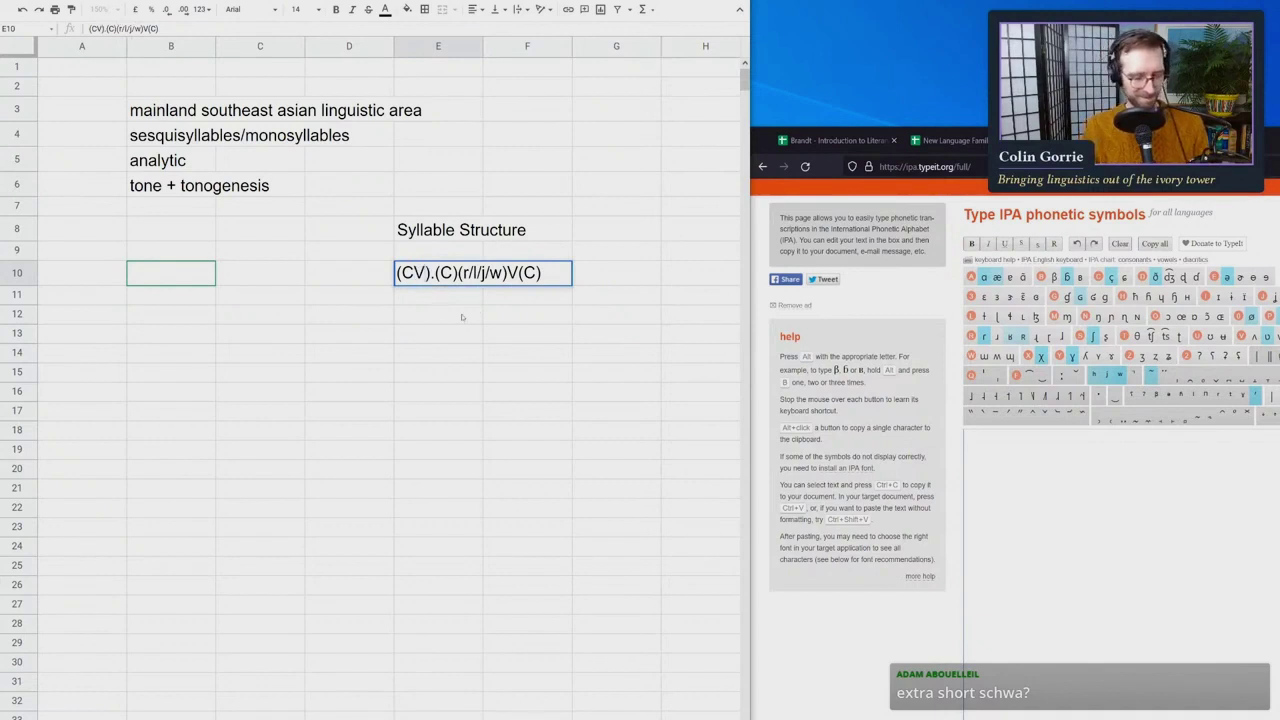
type("r")
left_click(429, 334)
List the stops p t k in E12 and the nasals m n in E13, below the syllable template
left_click(431, 316)
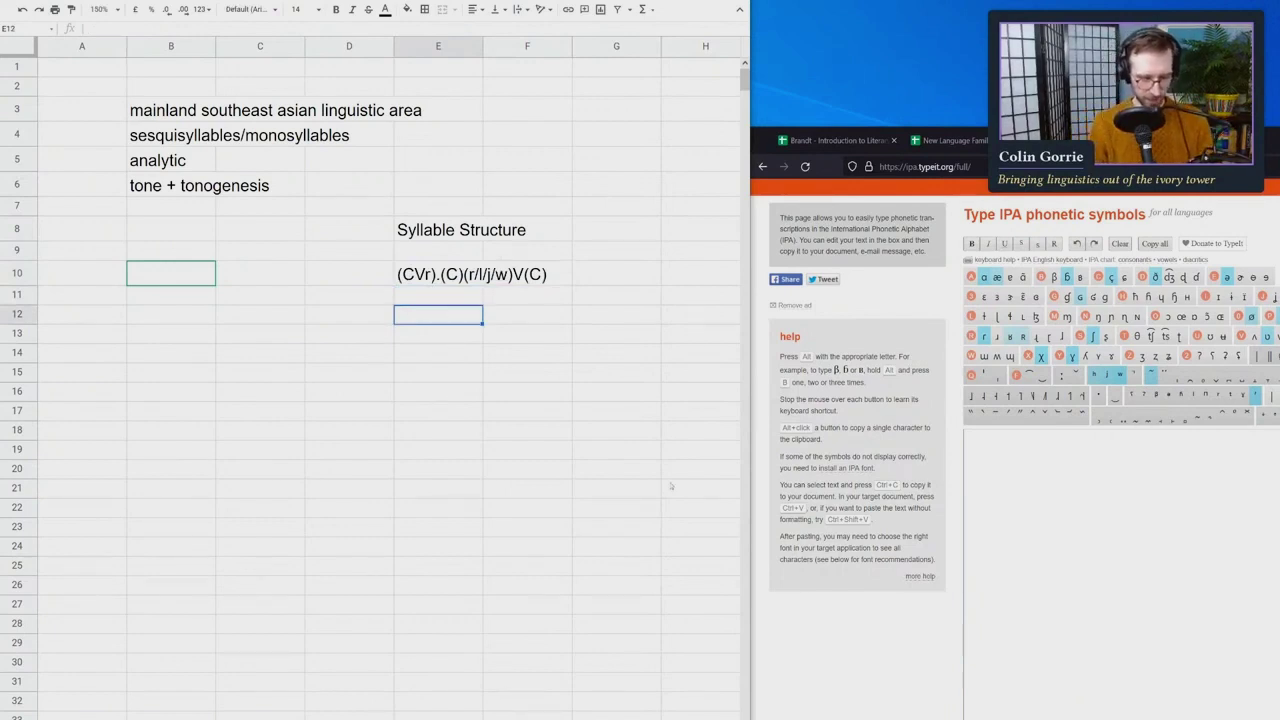
type("p ")
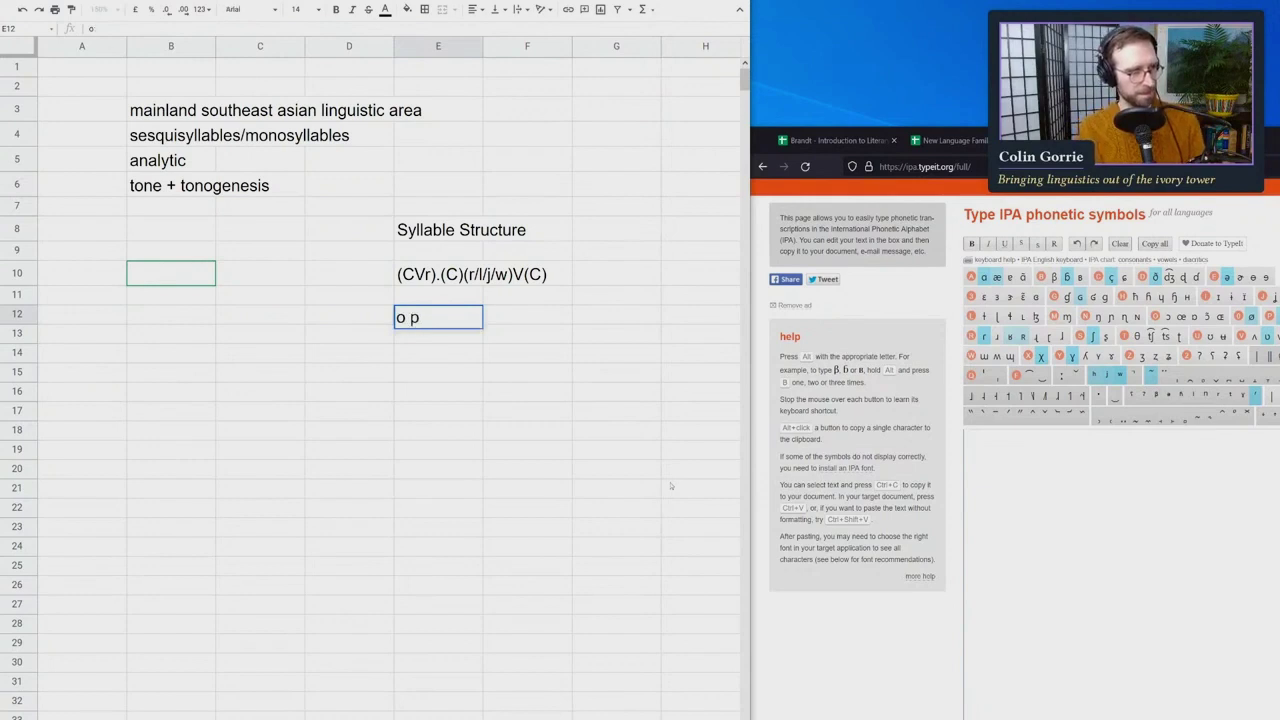
type("t k")
key("Return")
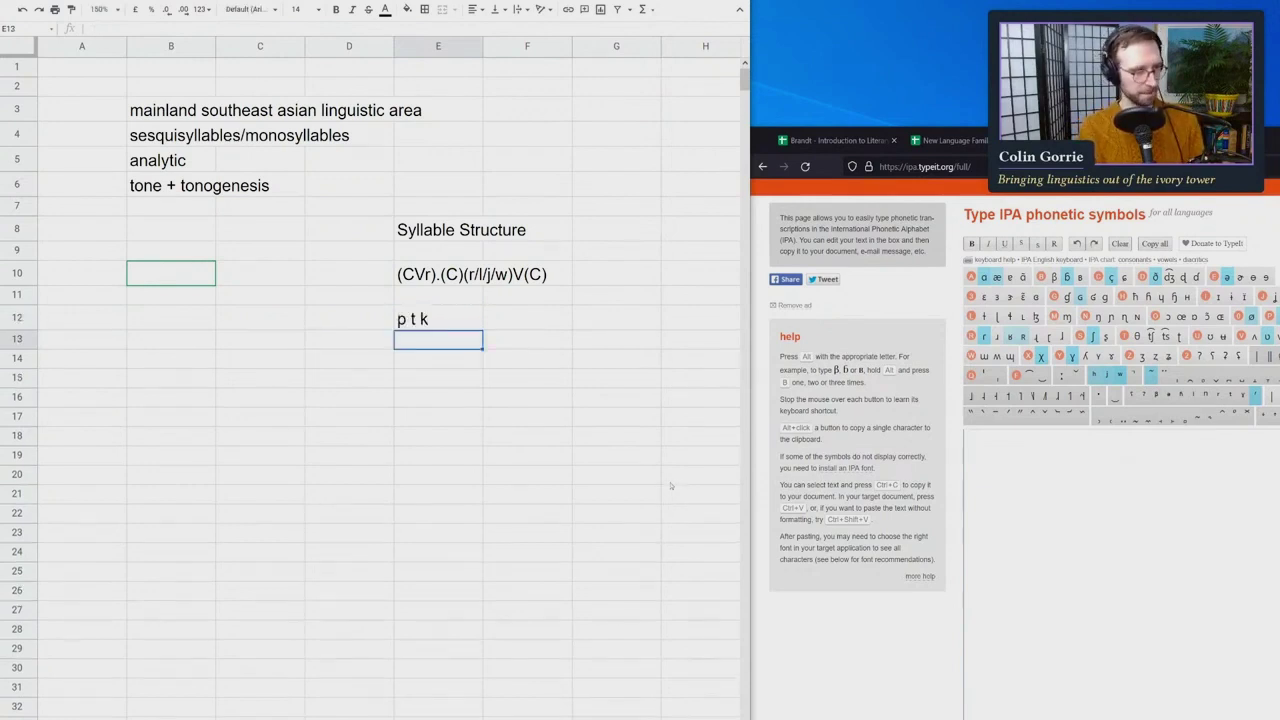
type("m n")
key("Return")
Continue the consonant list with r l j w in E14 and s in E15
type("r")
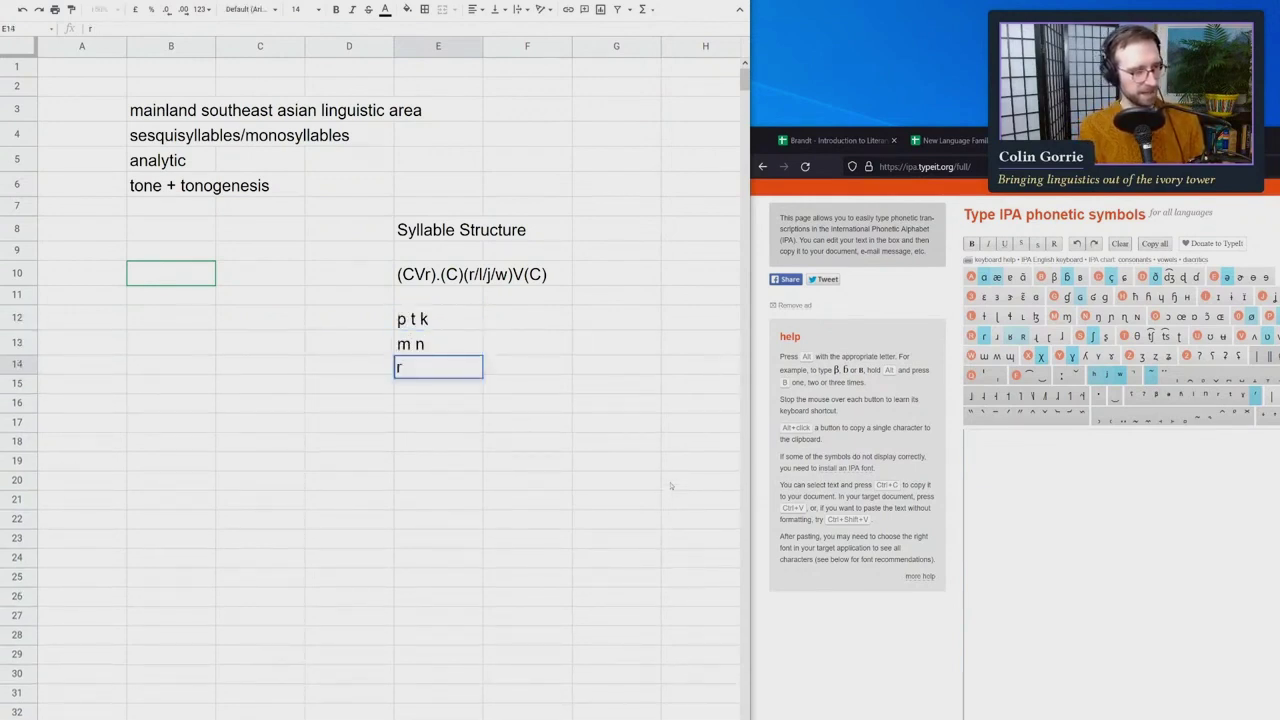
type(" l j w")
key("Return")
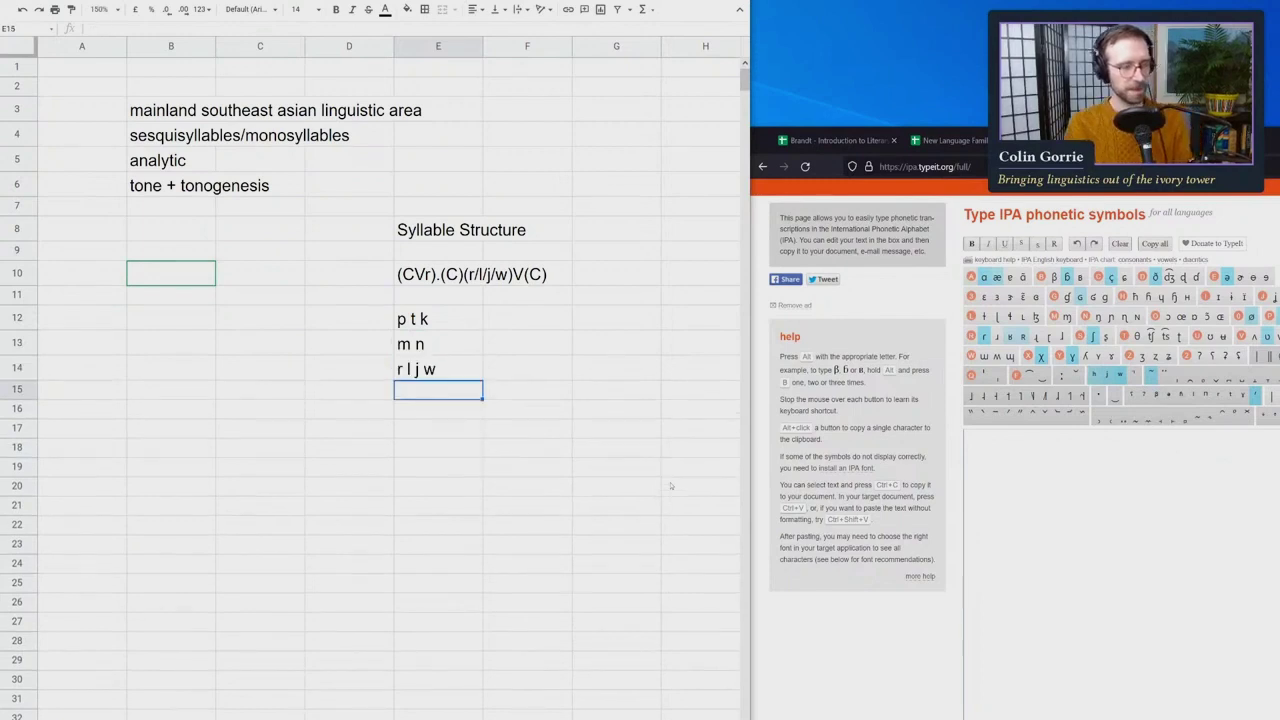
type("s")
key("BackSpace")
type("s")
key("Return")
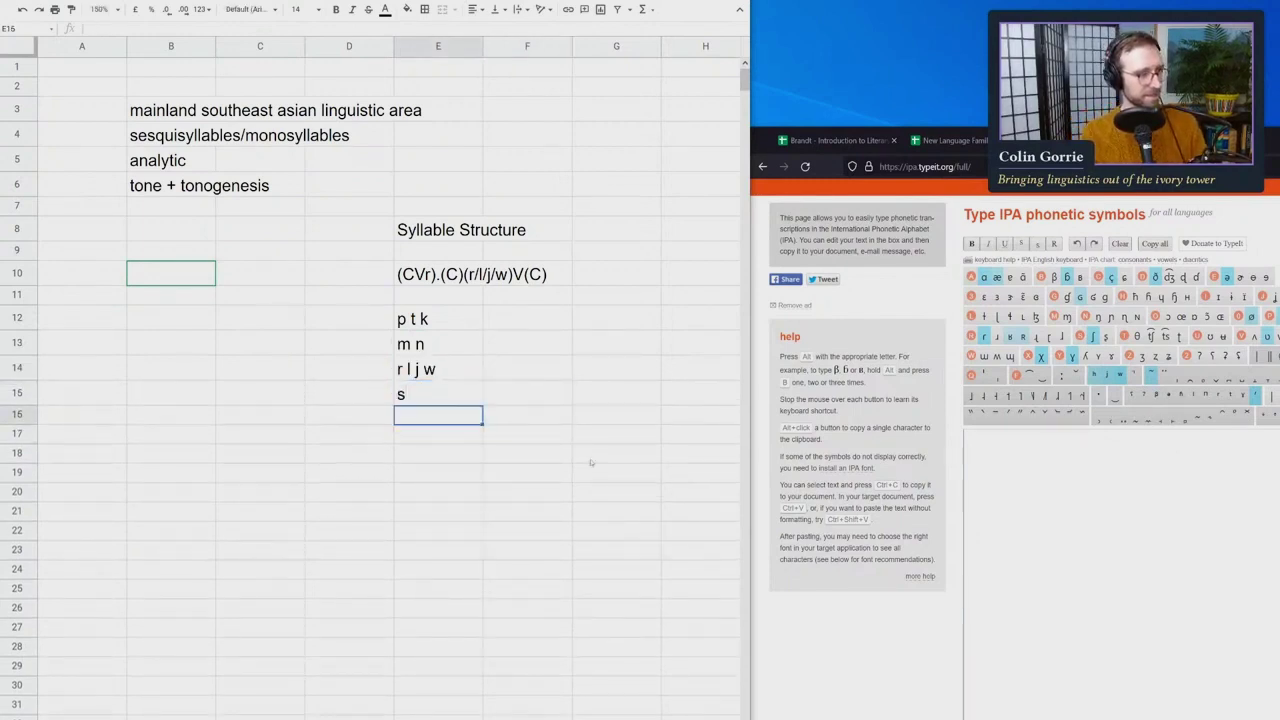
key("Up")
key("Down")
key("Down")
left_click(428, 474)
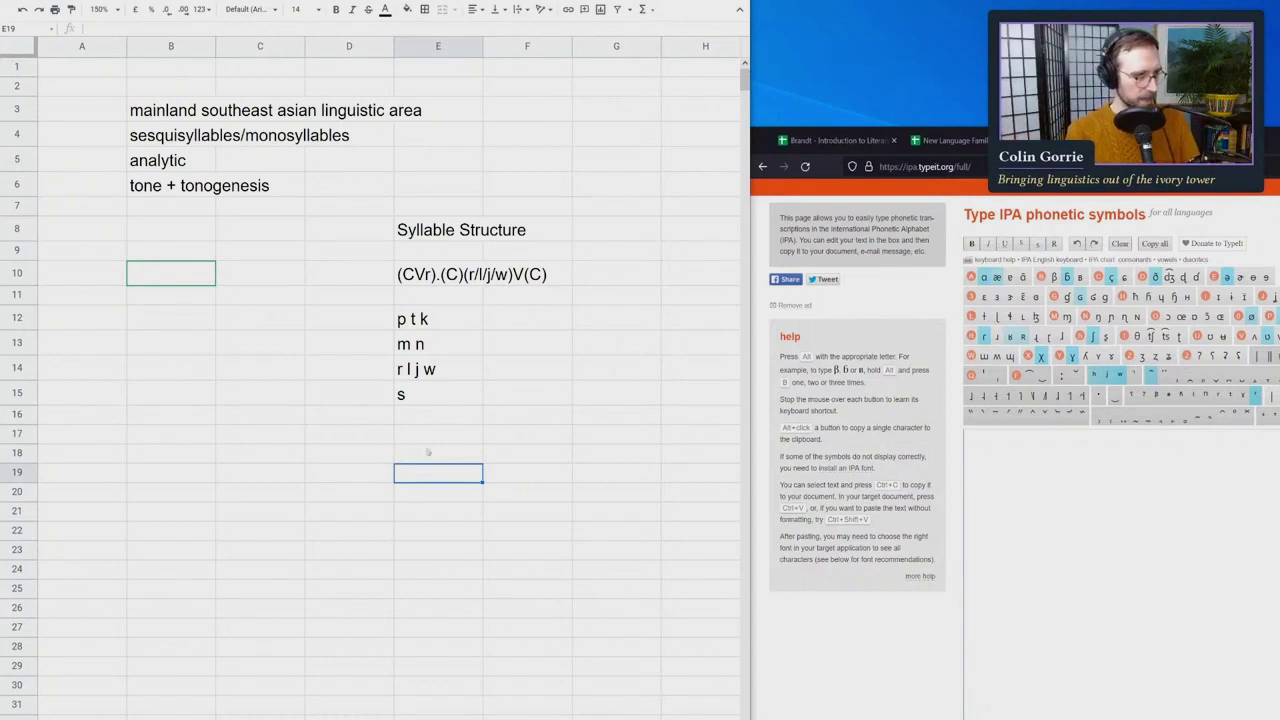
left_click(429, 439)
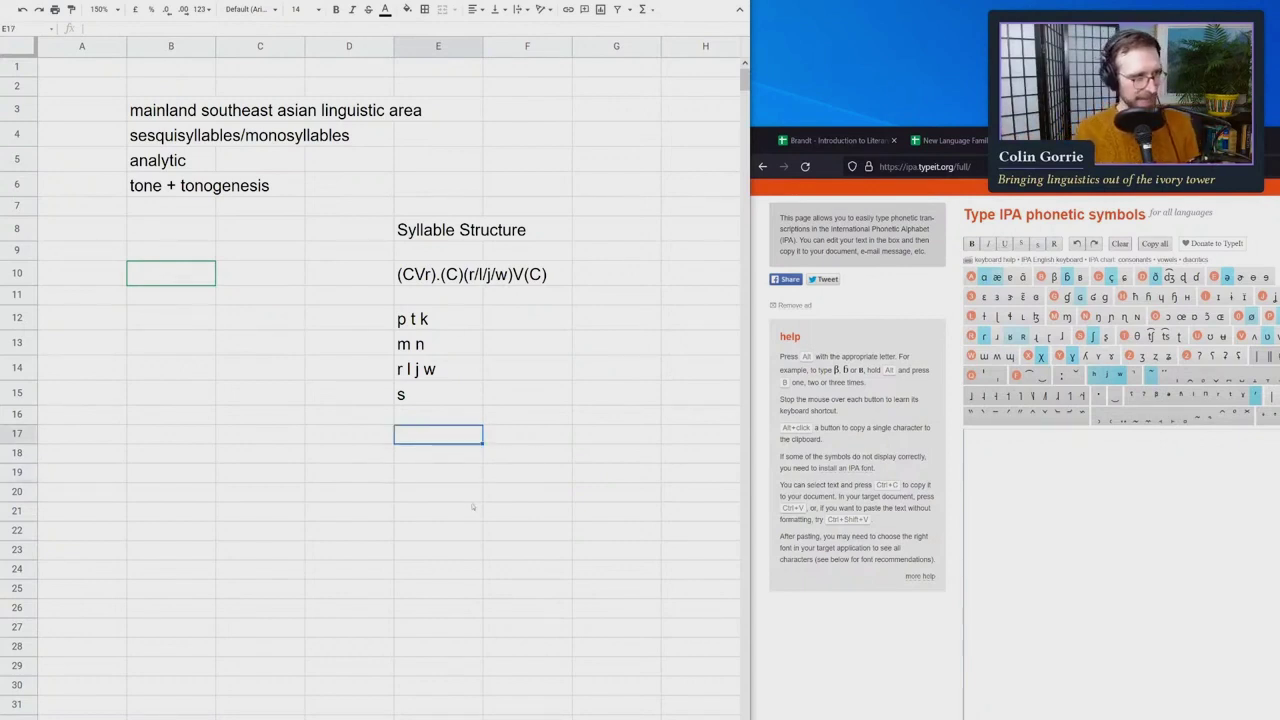
Enter the vowels a e i o u in F12, beside the stops
left_click(515, 328)
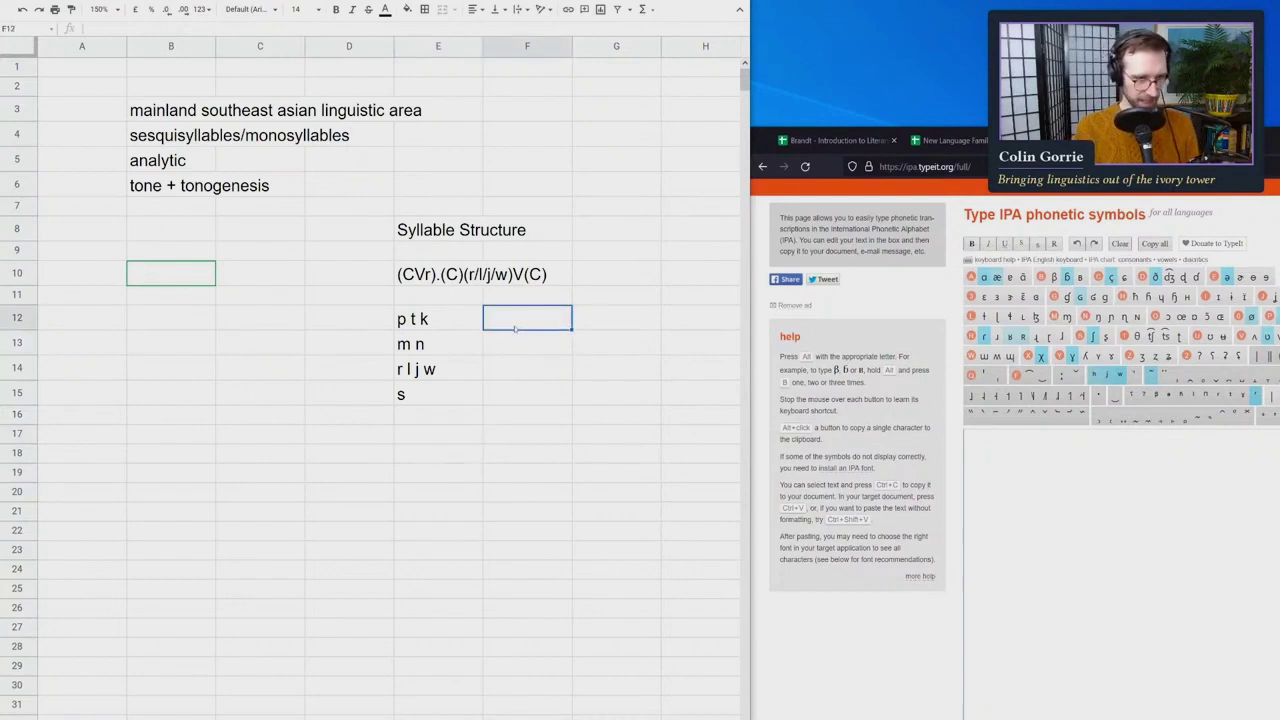
type("a")
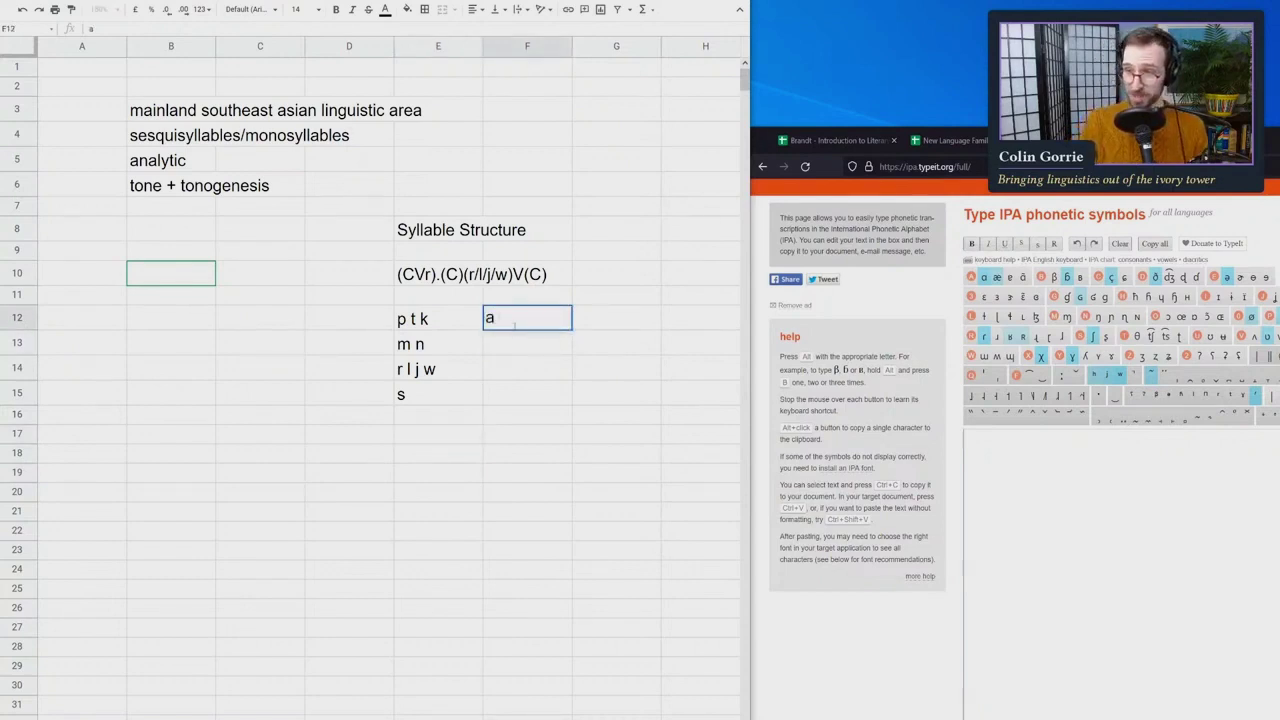
type(" e i o u")
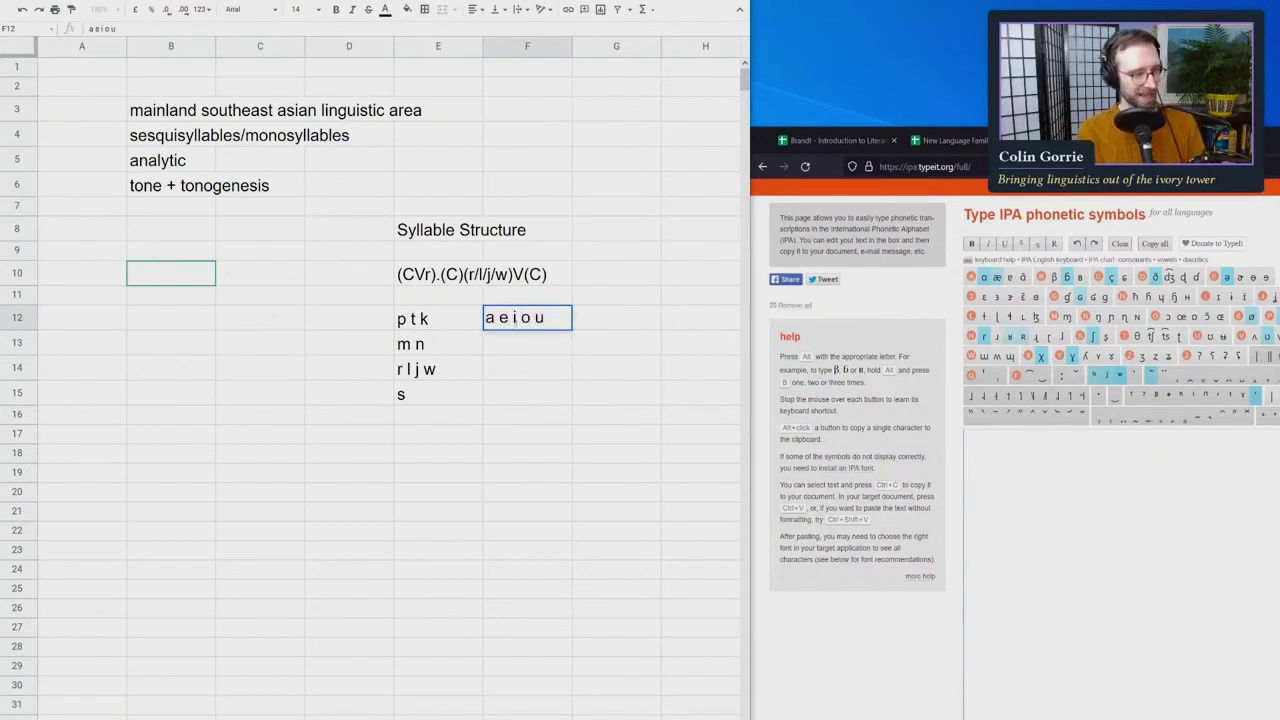
key("Return")
key("Return")
key("Up")
key("Up")
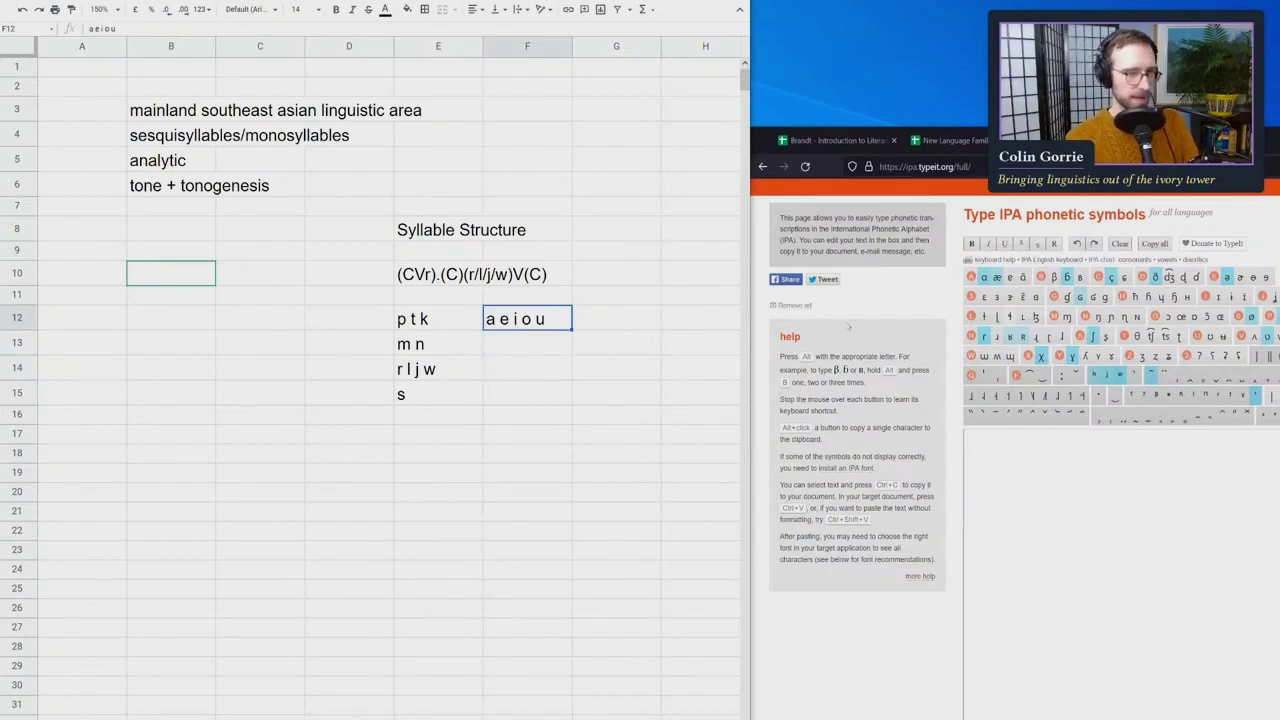
key("Down")
key("Up")
key("Down")
key("Up")
key("Down")
key("Down")
key("Up")
Replace Vr in the presyllable of the E10 template with {a/i/u}, giving (C{a/i/u}).(C)(r/l/j/w)V(C)
key("Left")
key("Up")
key("Up")
key("Up")
key("Return")
key("Home")
key("Right")
key("Right")
key("Right")
key("Right")
key("BackSpace")
key("BackSpace")
type("{a,e")
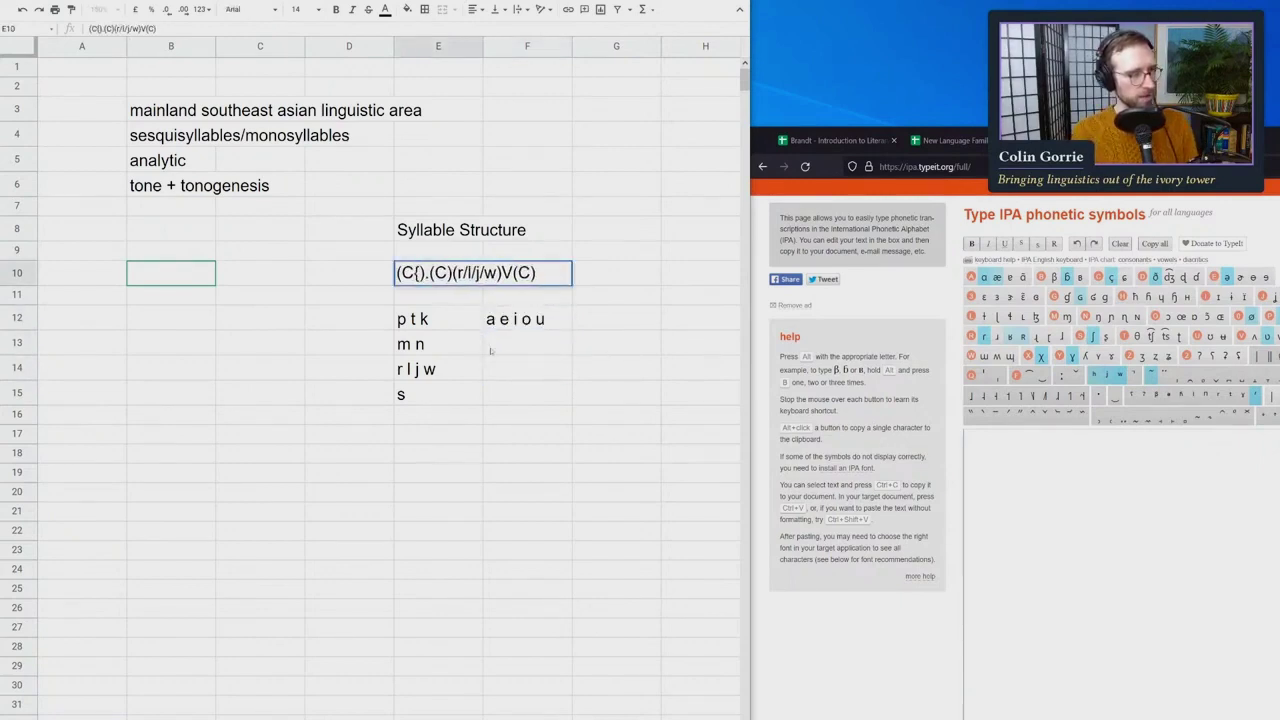
key("BackSpace")
key("BackSpace")
type("/i/u}")
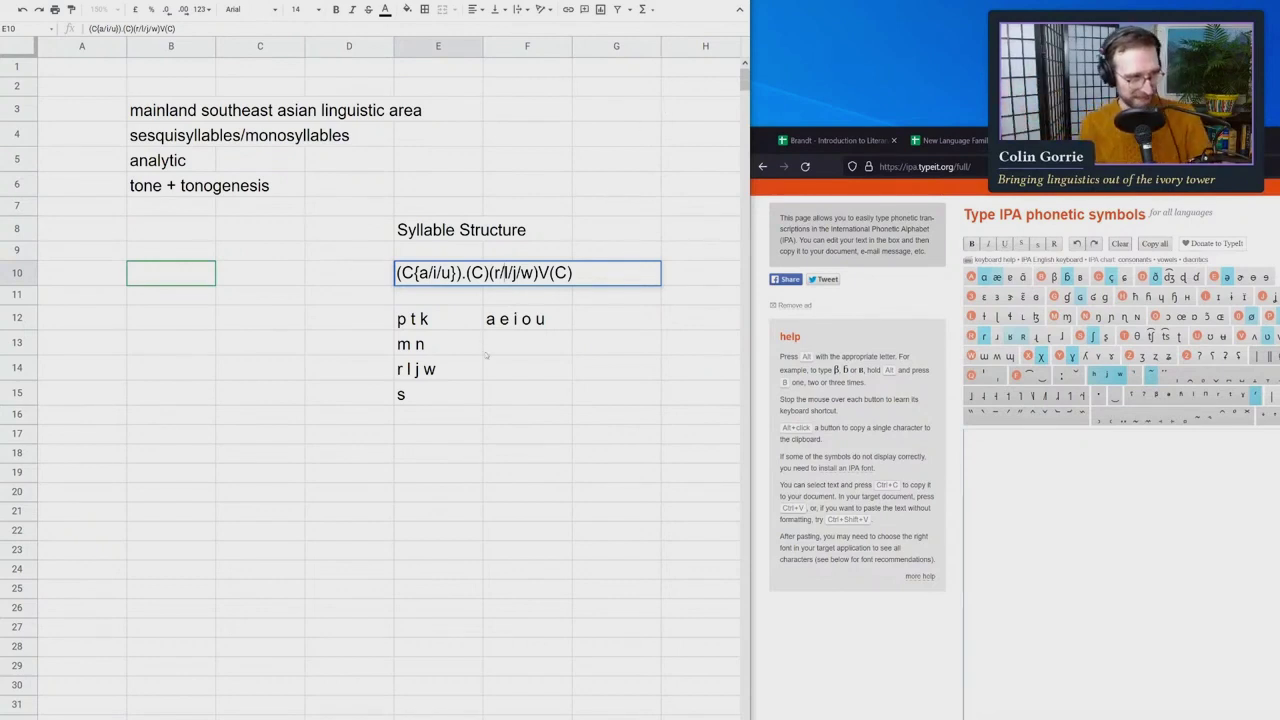
left_click(482, 346)
key("Up")
key("Up")
key("Up")
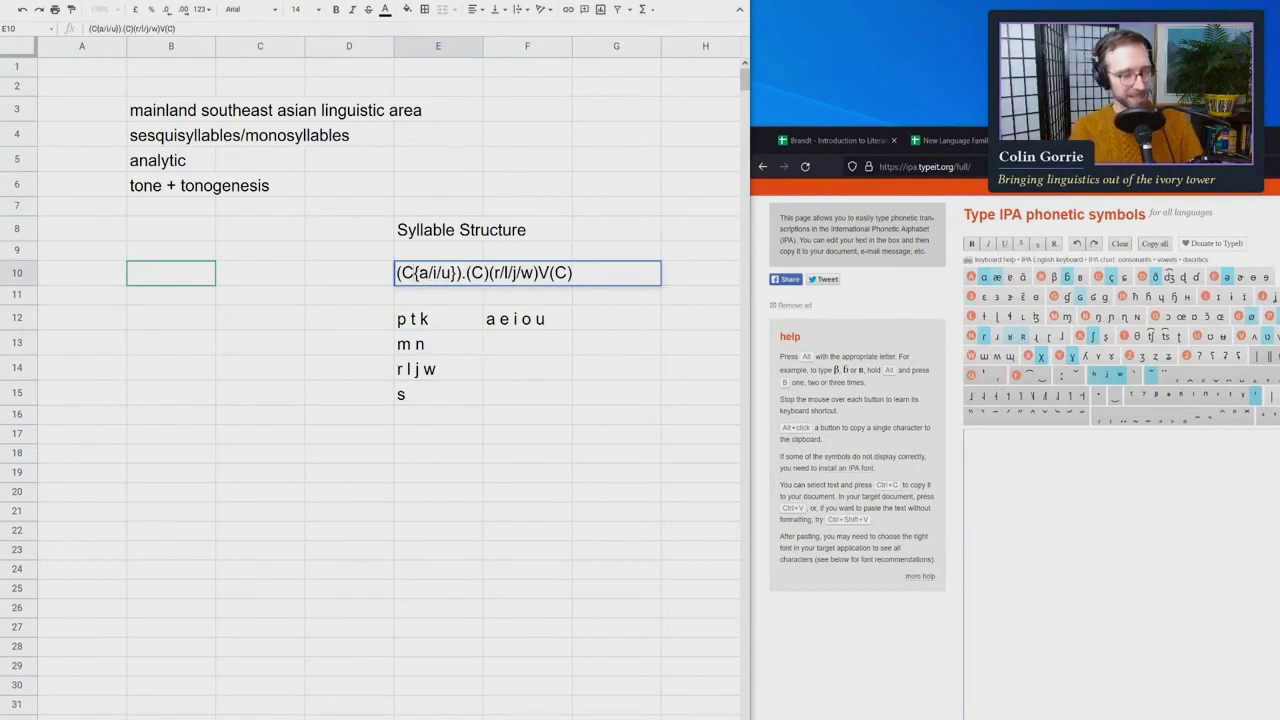
left_click(430, 338)
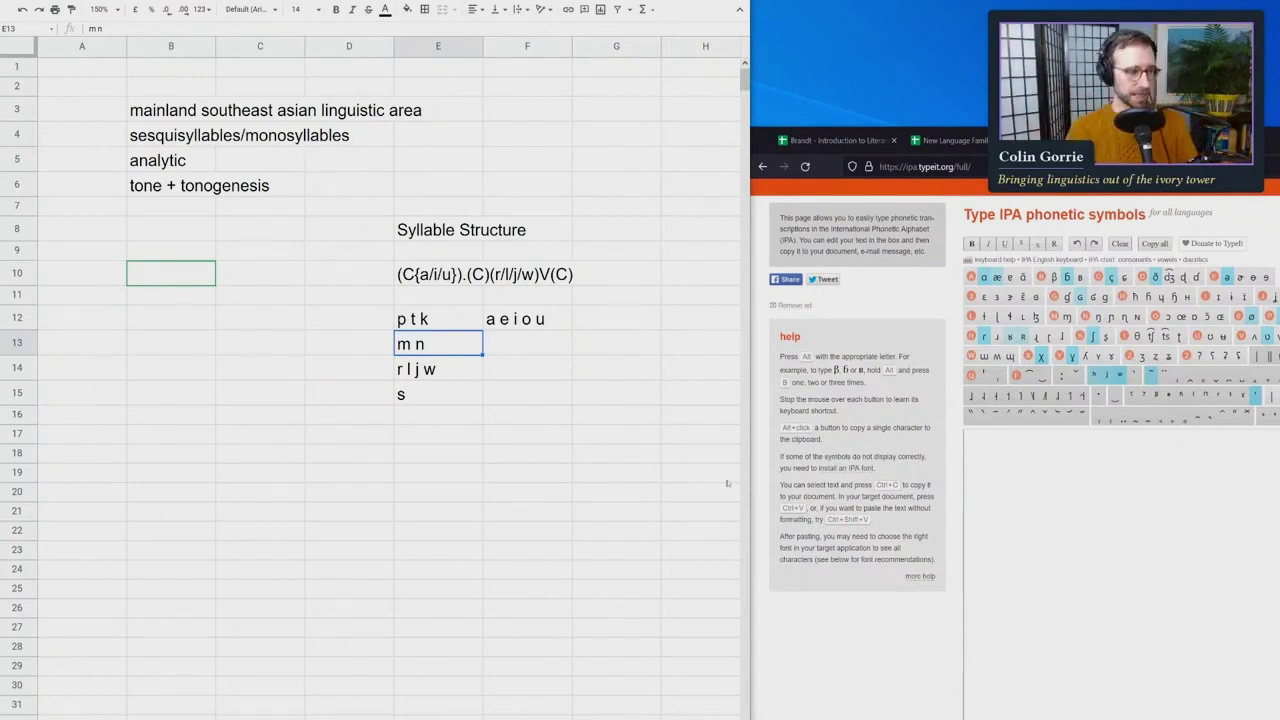
key("Up")
key("Up")
key("Up")
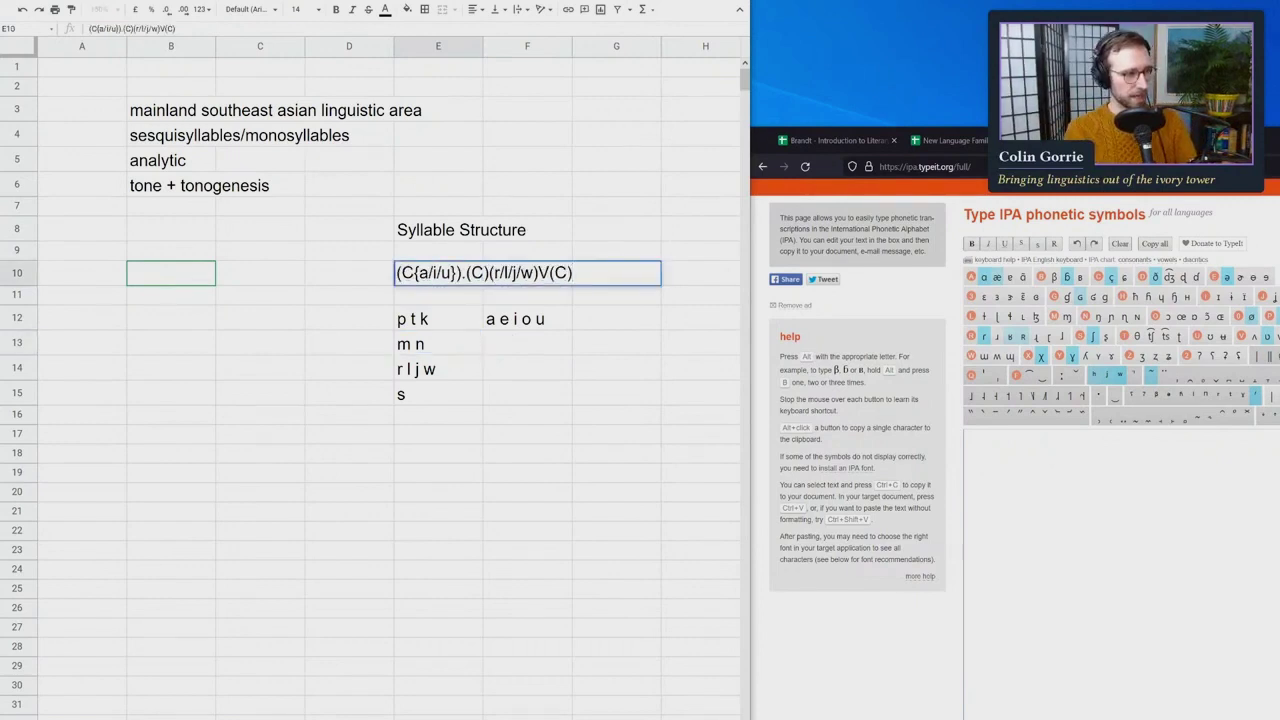
Examine the optional presyllable part of the syllable template in E10
double_click(462, 273)
key("shift+Left")
key("shift+Left")
key("shift+Left")
key("shift+Left")
key("shift+Left")
key("shift+Left")
key("shift+Left")
key("shift+Left")
key("shift+Left")
key("shift+Left")
key("Right")
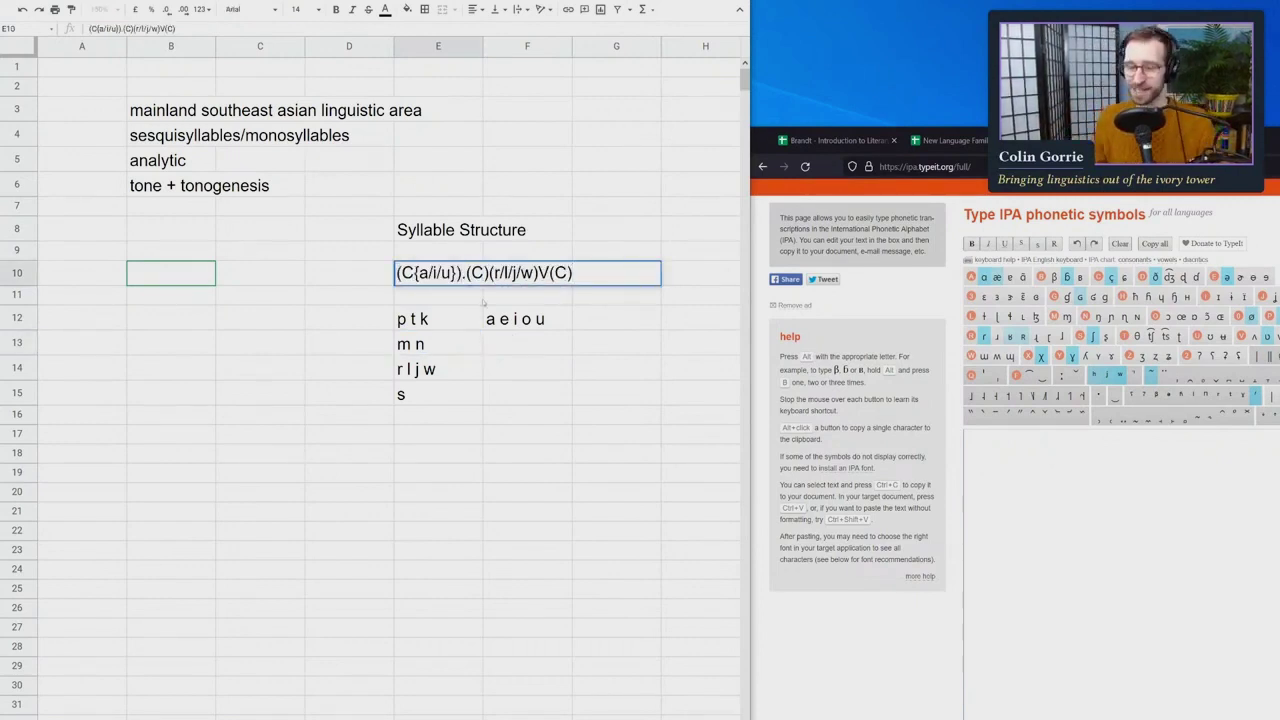
left_click(495, 395)
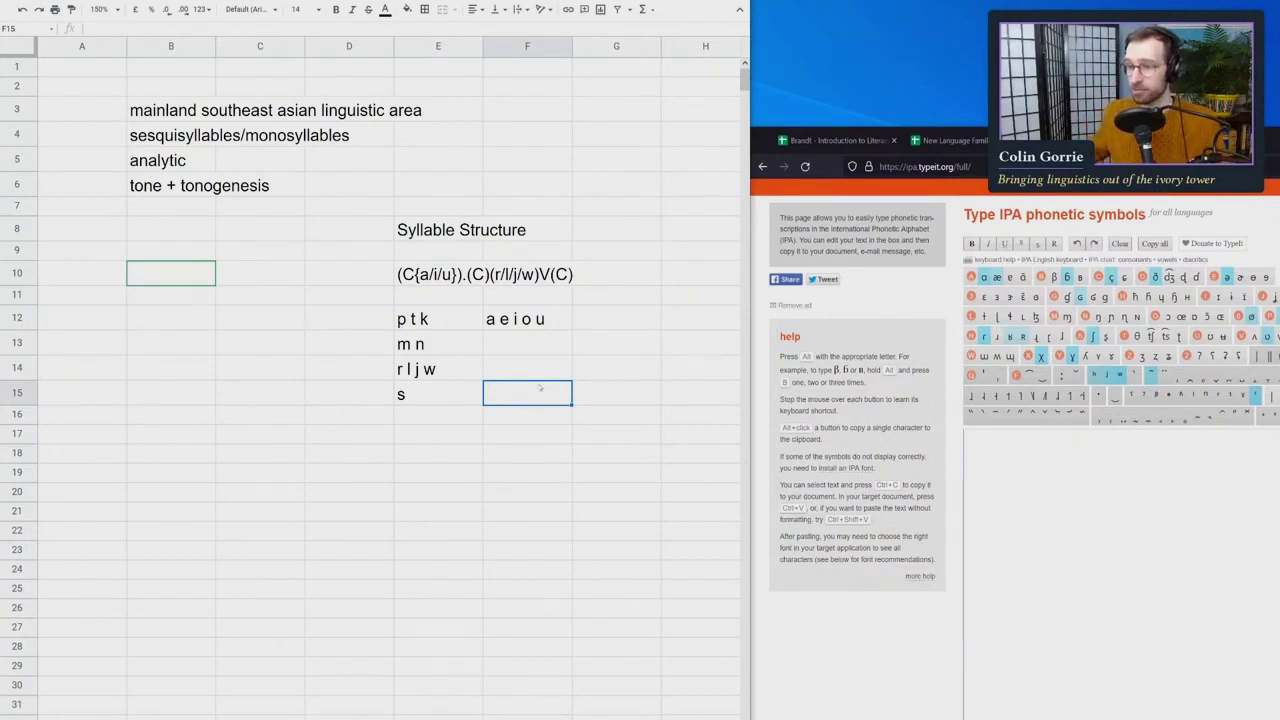
Enter the example words salus in G19 and sa-salus in G20
key("Down")
key("Right")
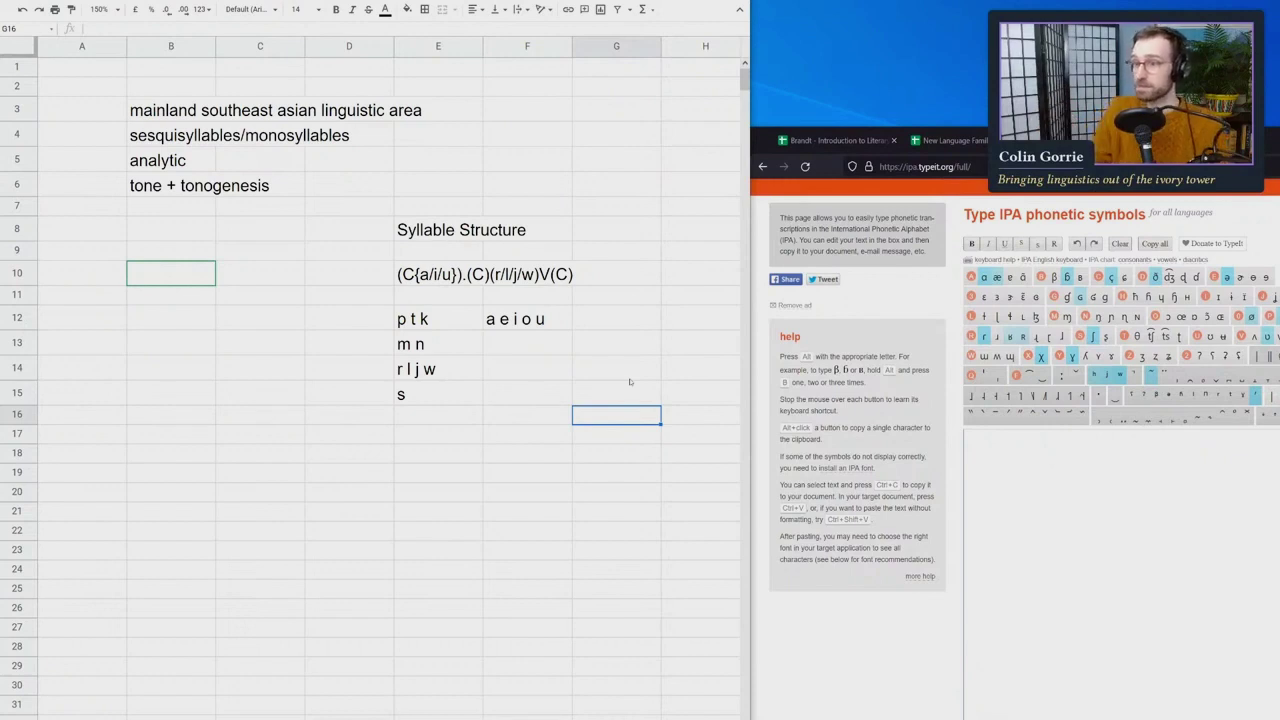
left_click(626, 473)
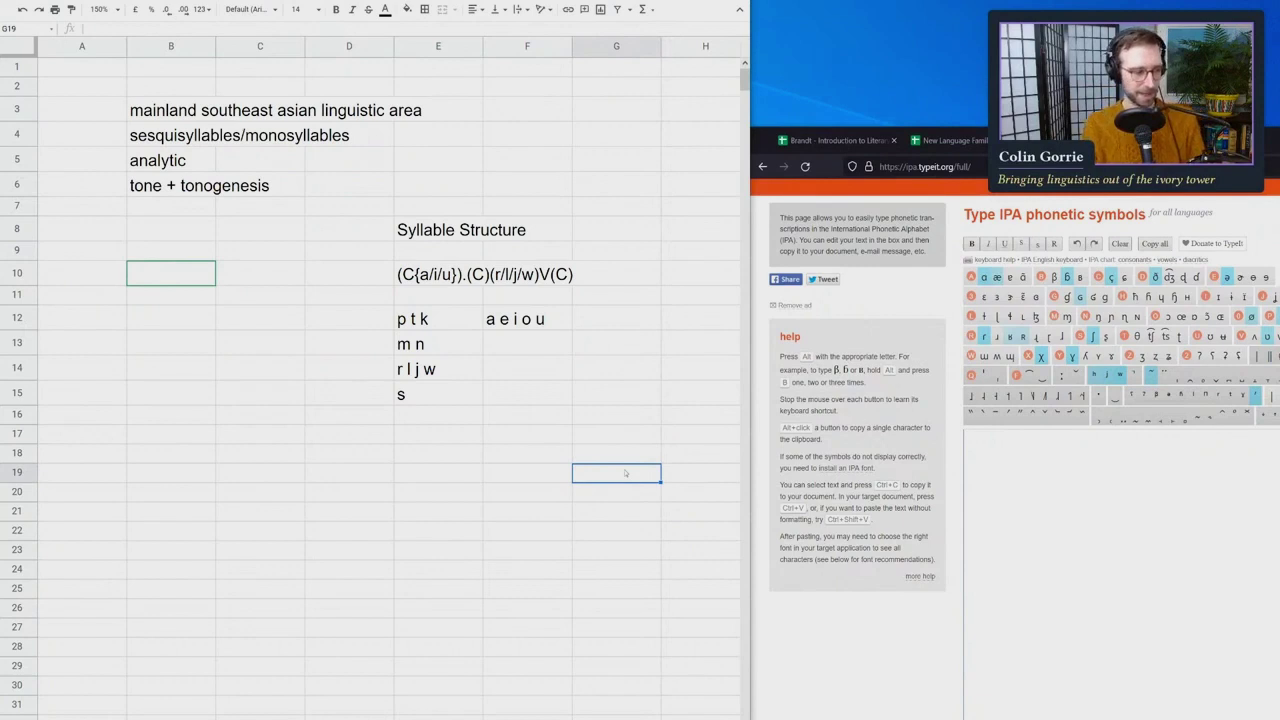
type("sa")
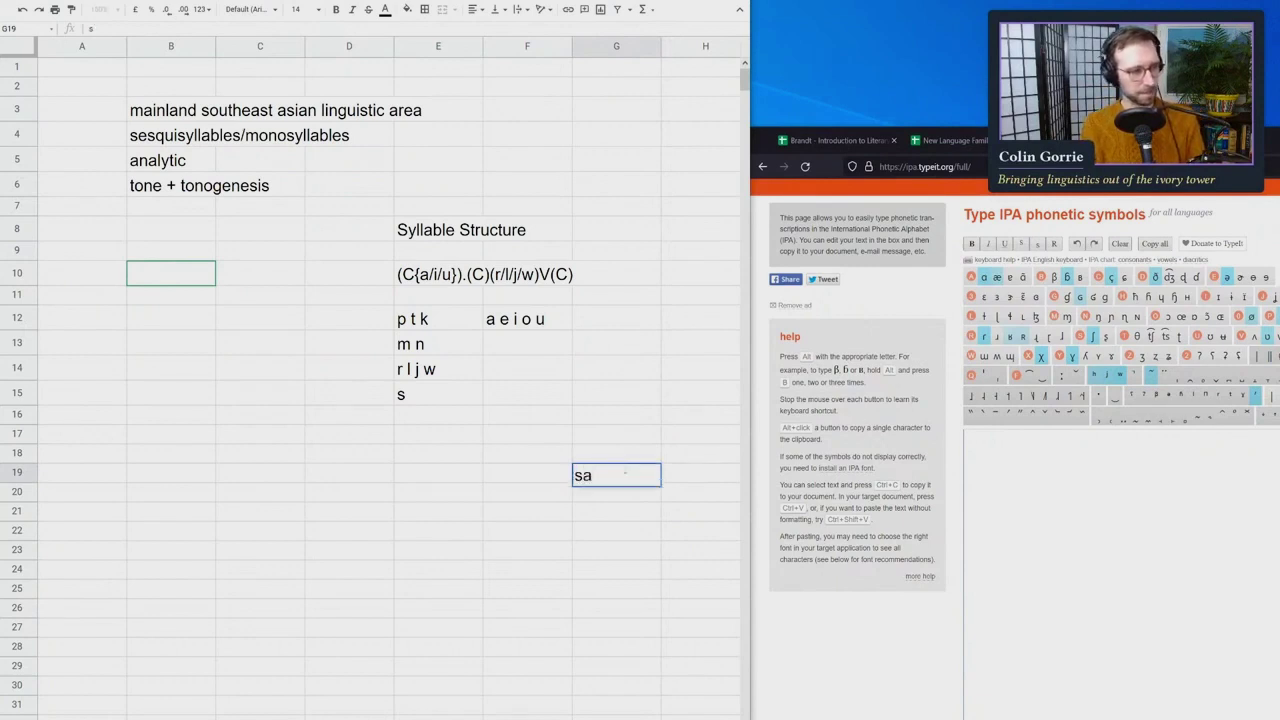
type("l")
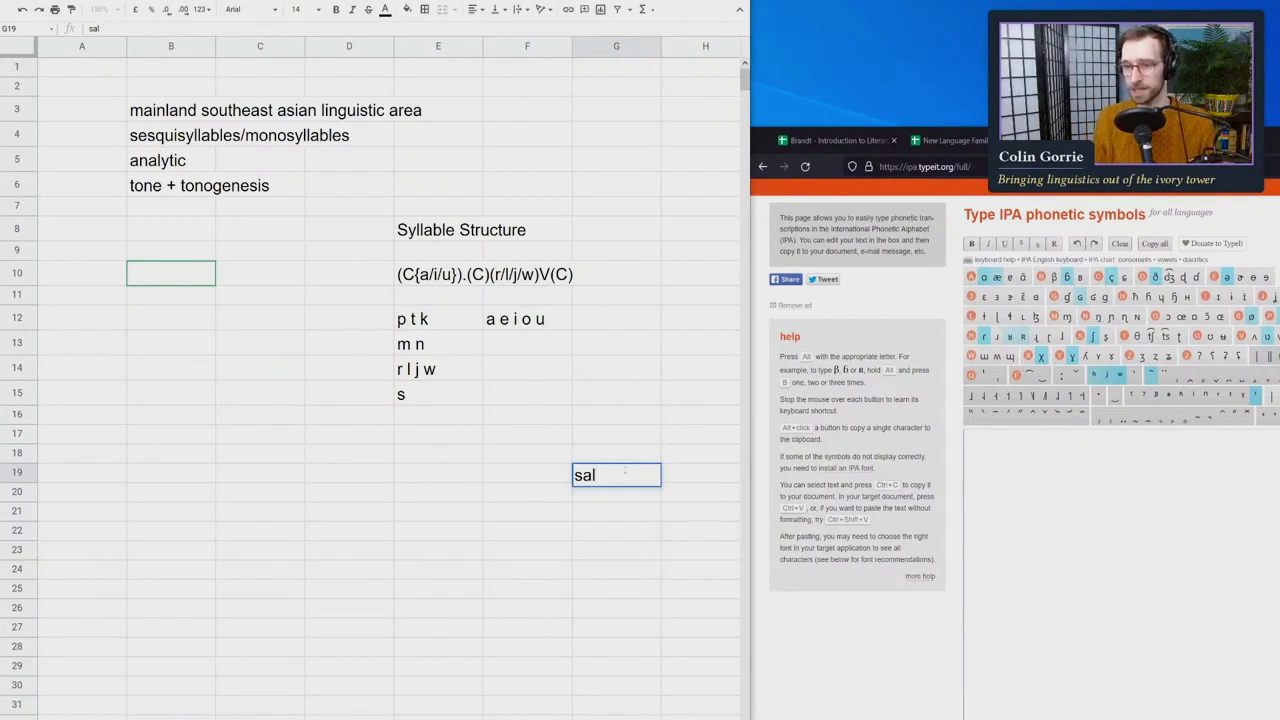
type("u")
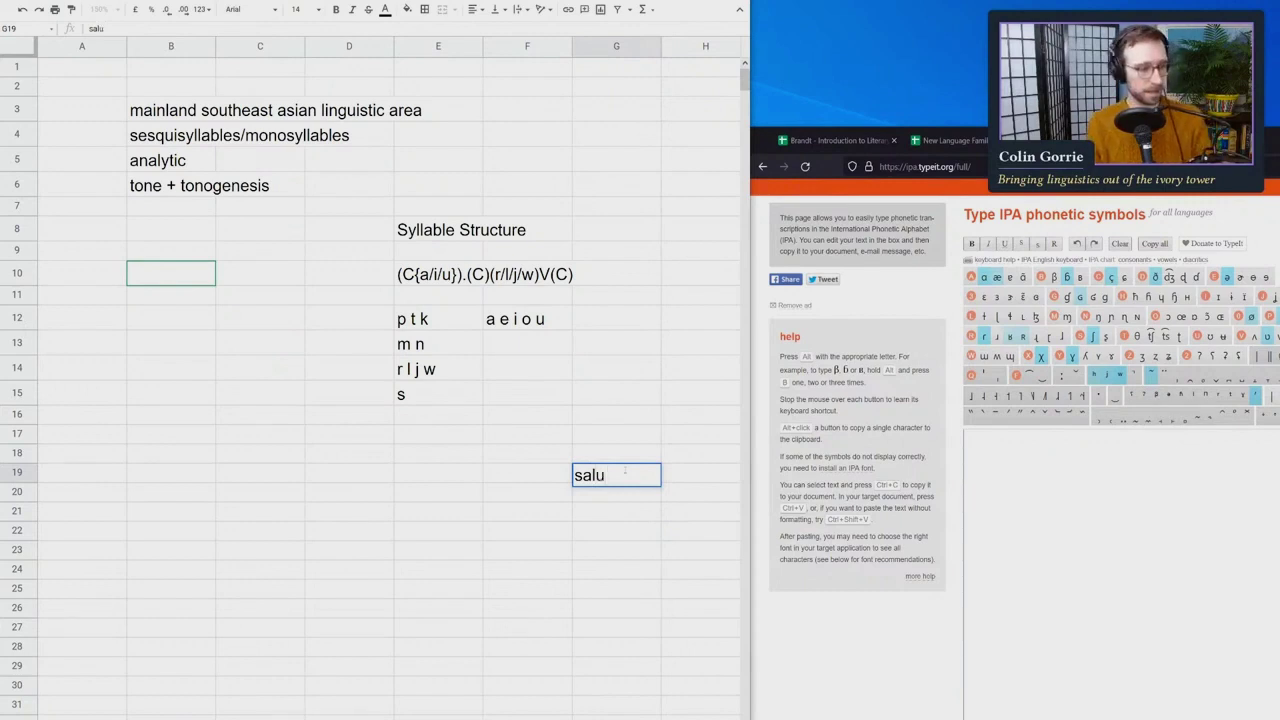
type("s")
key("Return")
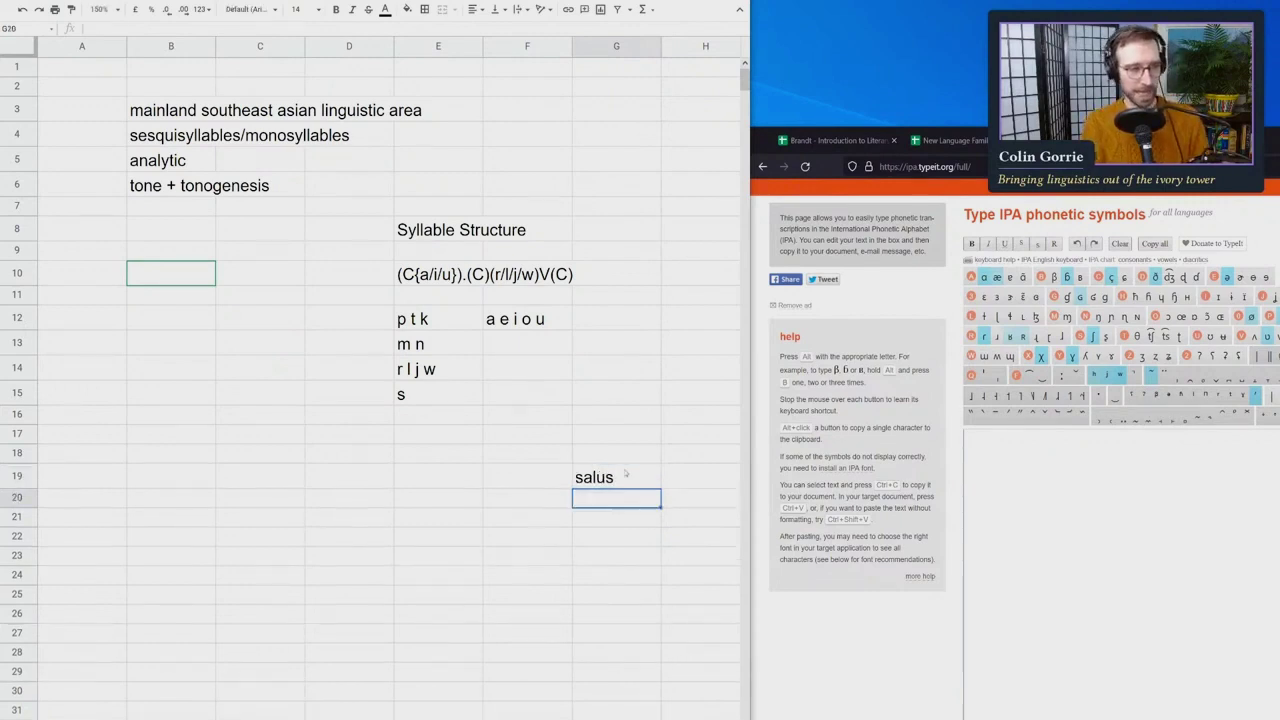
type("sa-salus")
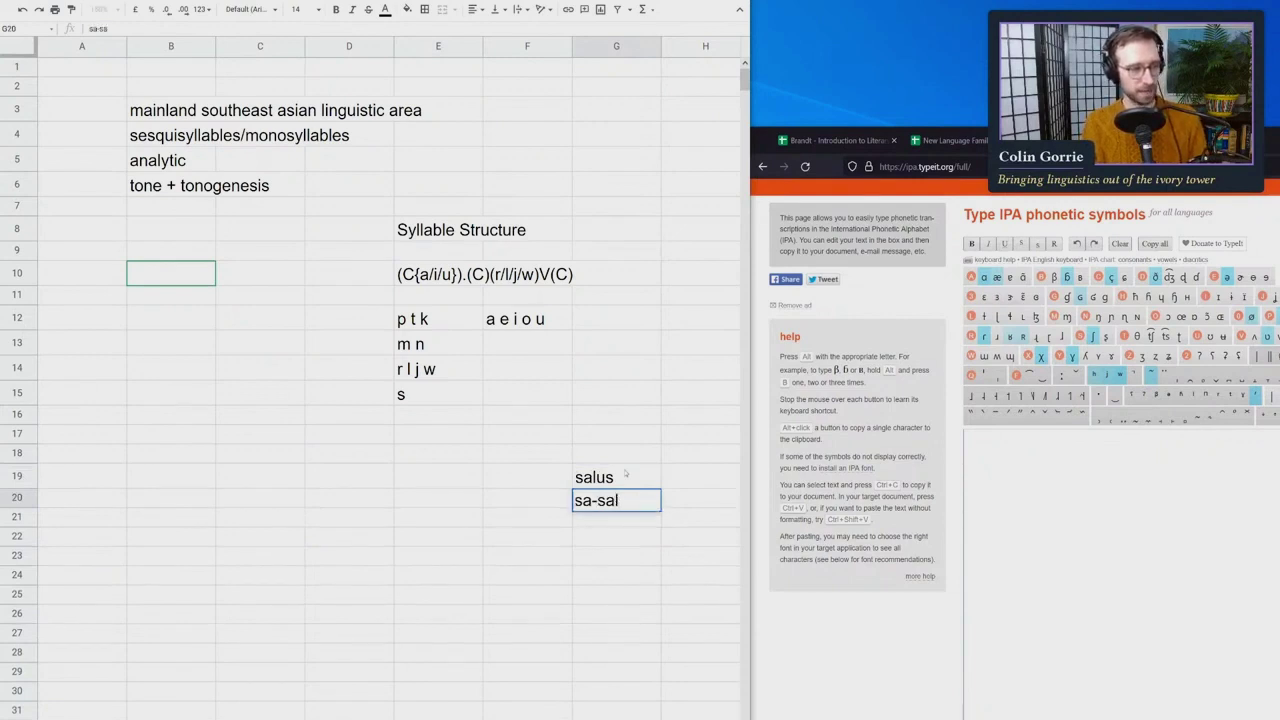
key("Return")
Check the reduplicated form sa-salus, and clear both example words from column G
left_click(590, 503)
double_click(584, 500)
key("Return")
left_click(590, 503)
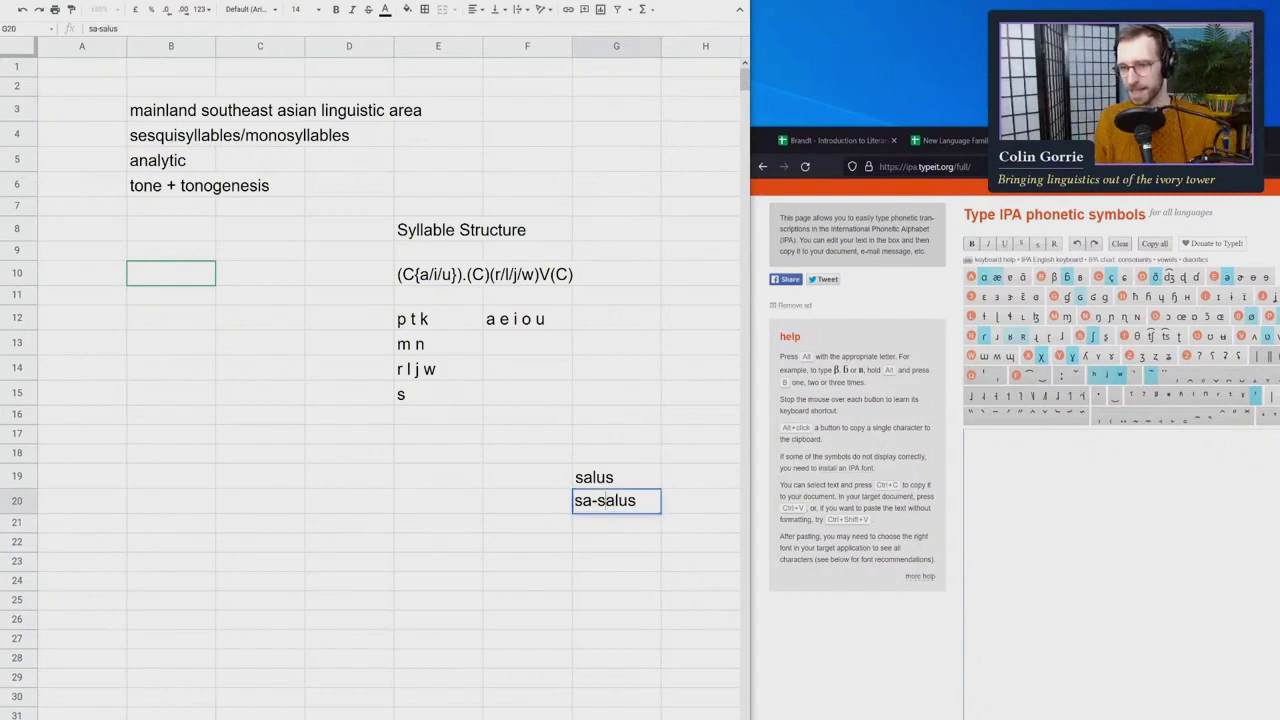
left_click(607, 542)
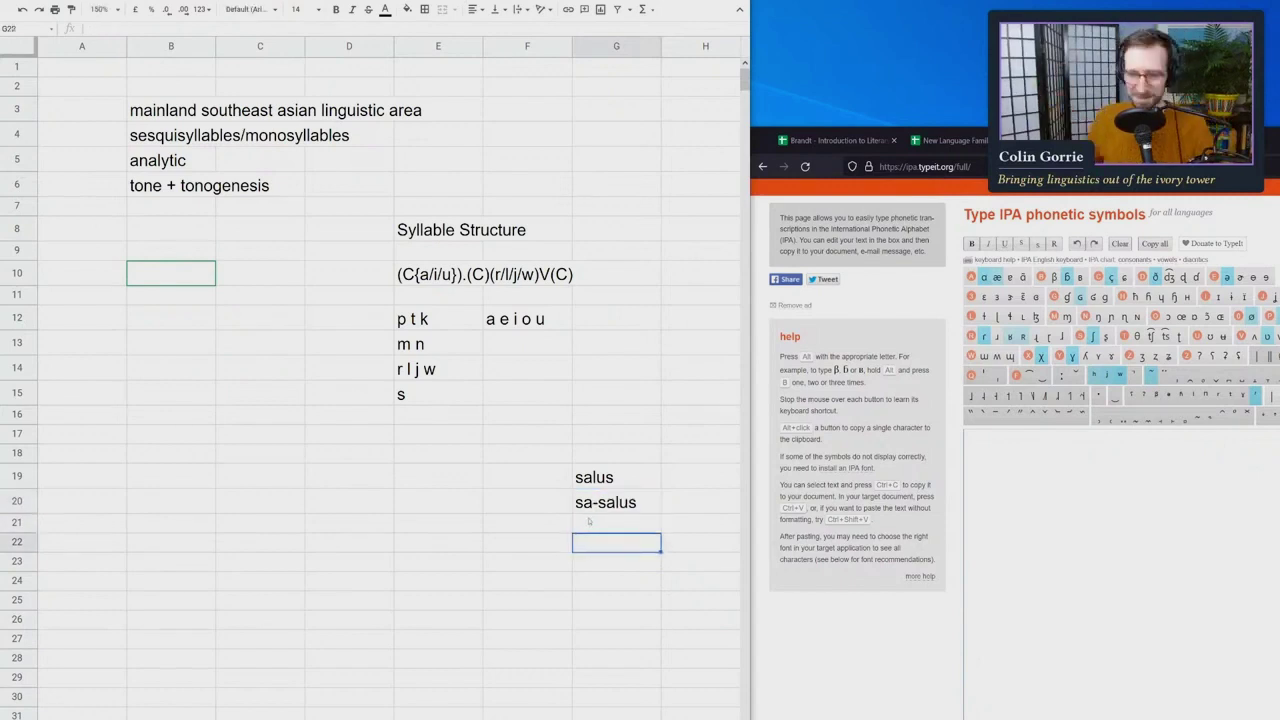
left_click_drag(600, 503, 600, 452)
key("Delete")
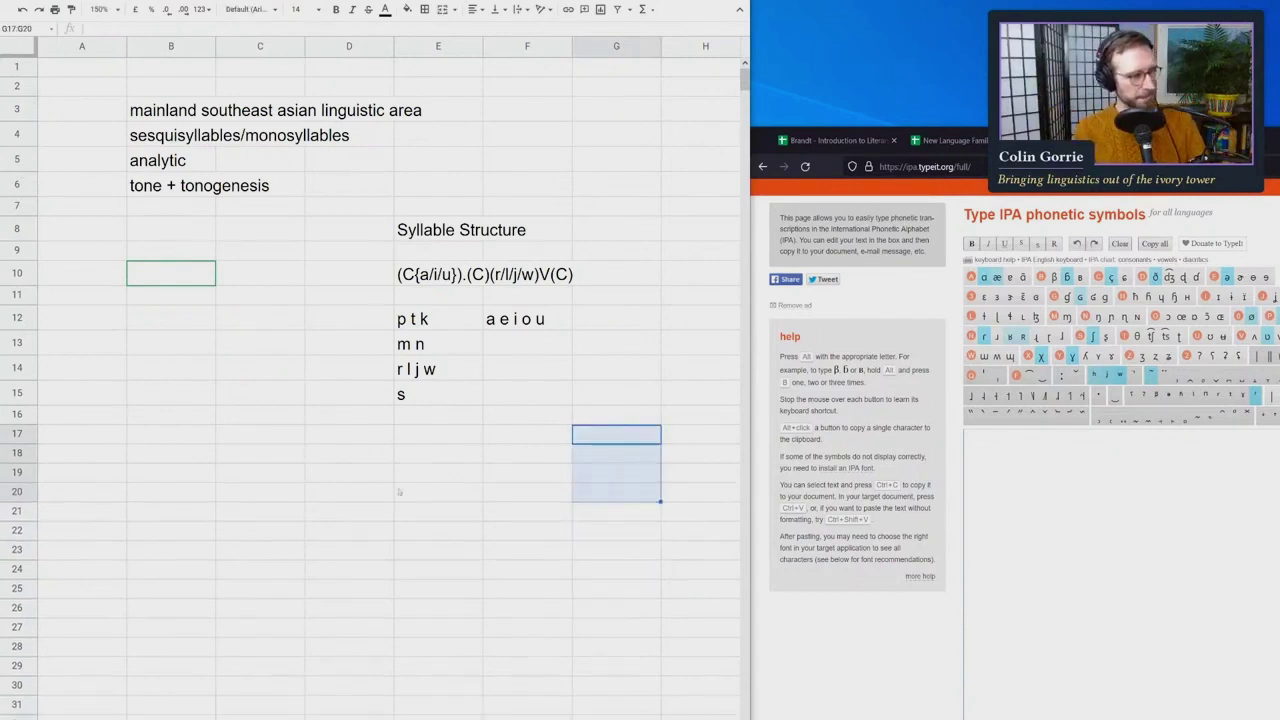
Start a list of sample words with prak in E18, below the consonant inventory
left_click(435, 471)
left_click(440, 434)
left_click(437, 471)
left_click(440, 452)
left_click(445, 435)
left_click(440, 451)
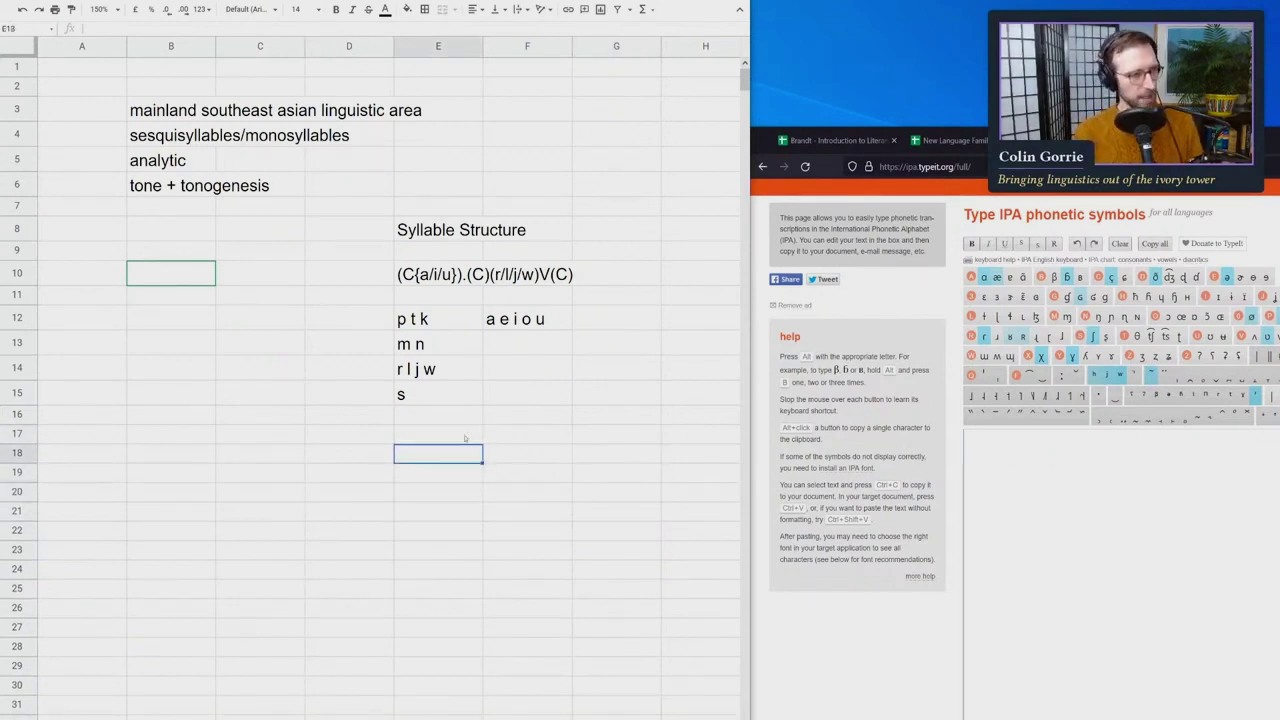
type("p")
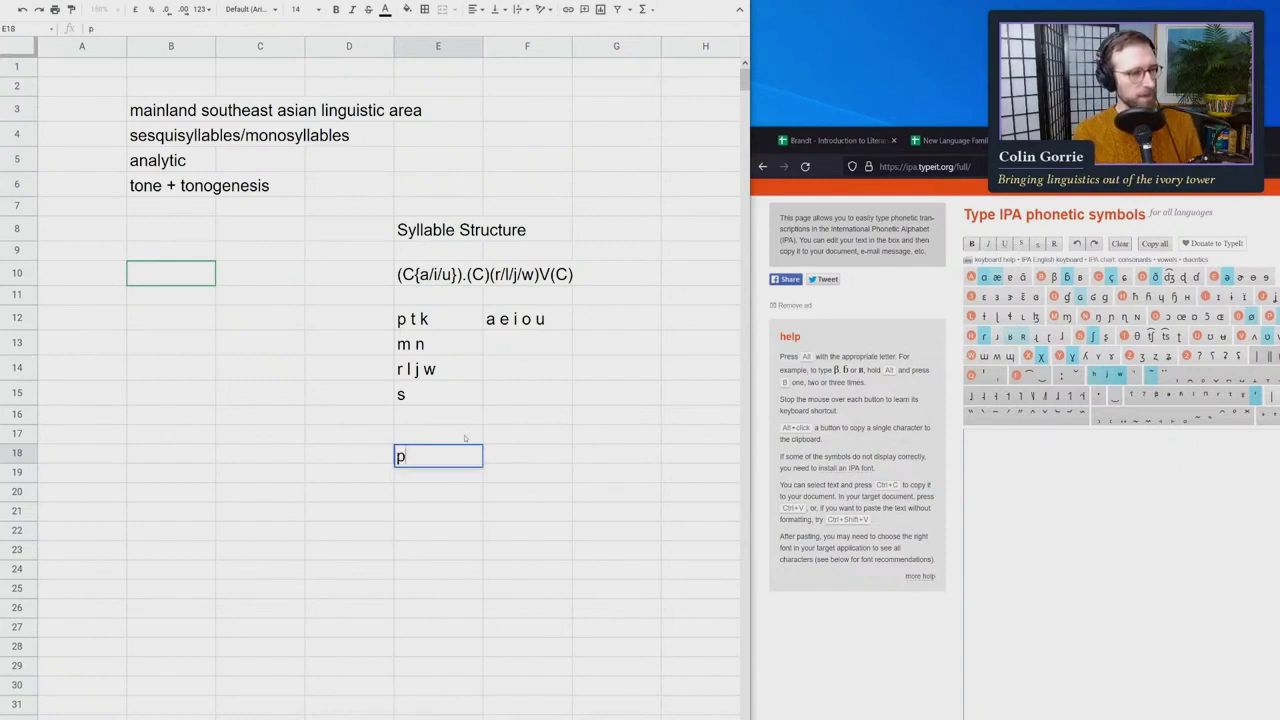
type("r")
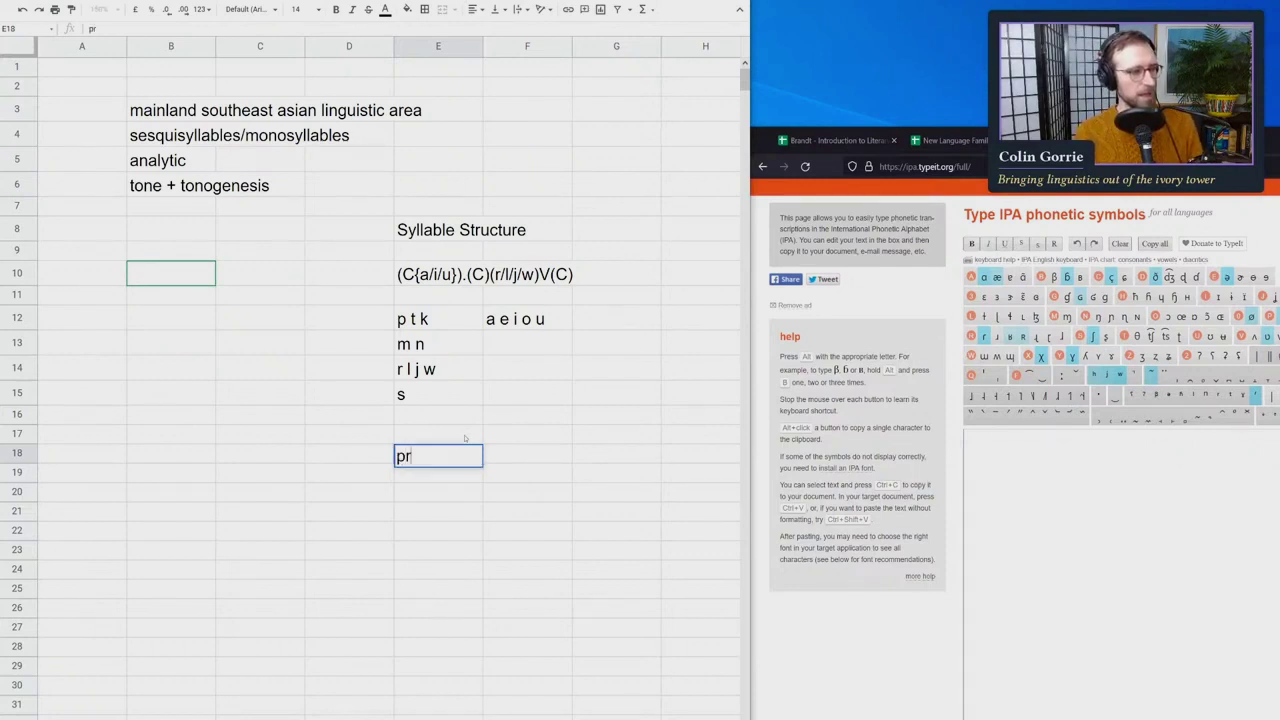
type("ak")
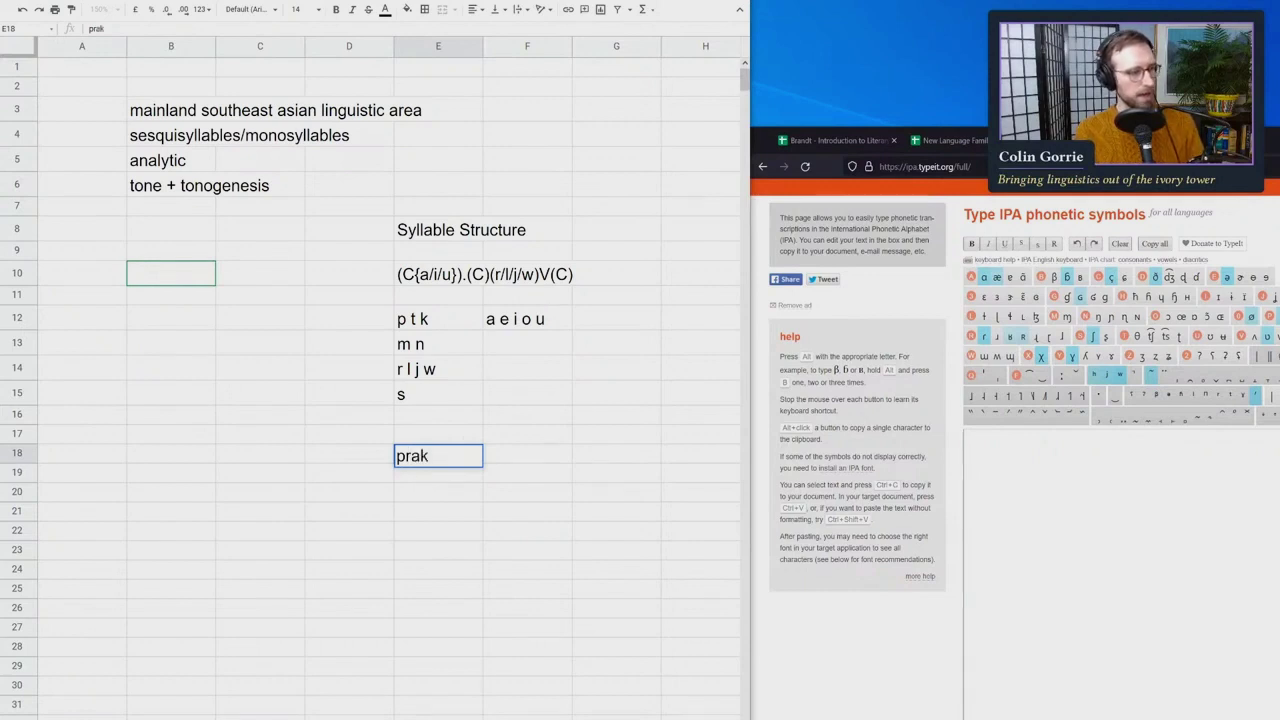
key("Return")
Add the monosyllabic sample words mot in E19 and kes in E20
key("Up")
key("Down")
type("mot")
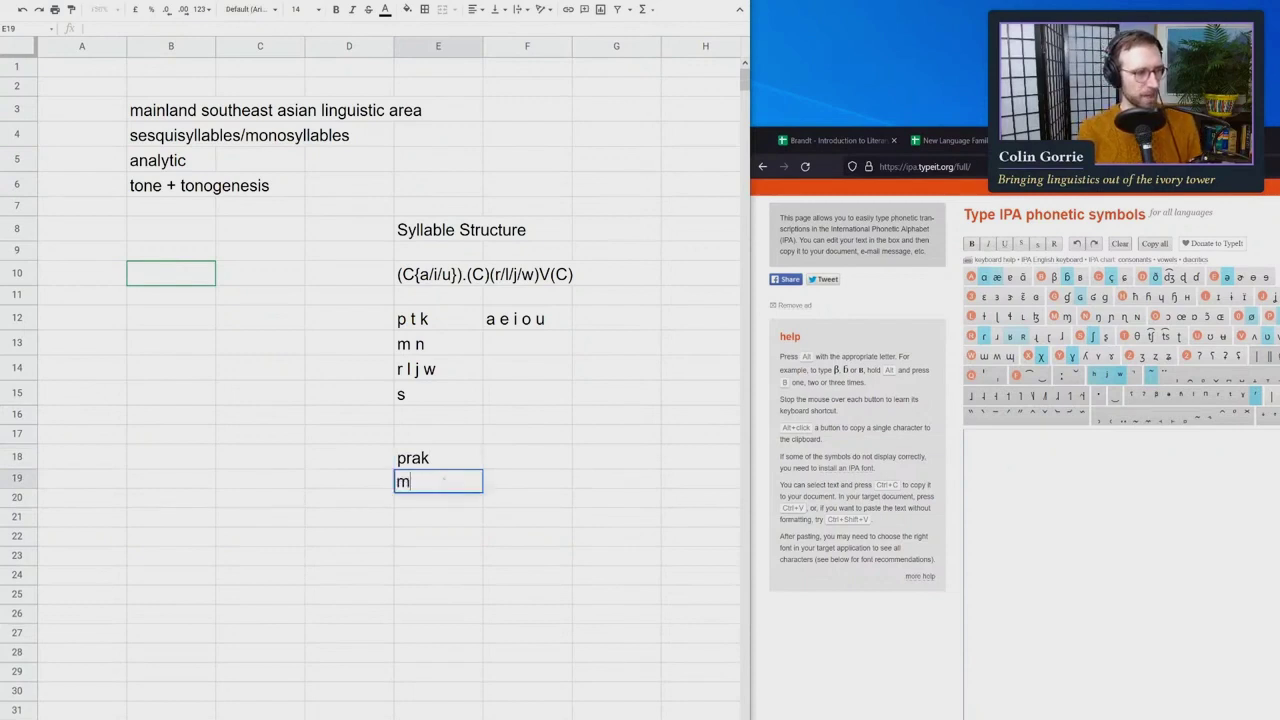
key("Return")
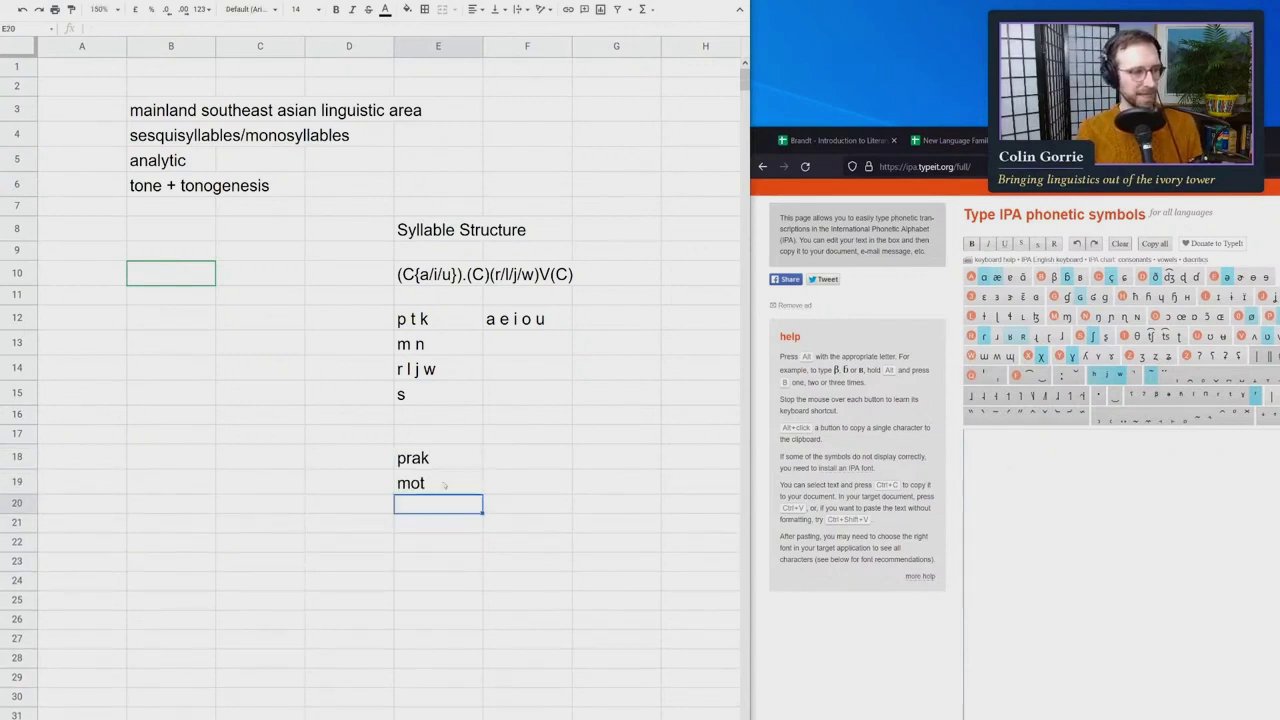
type("kes")
key("Return")
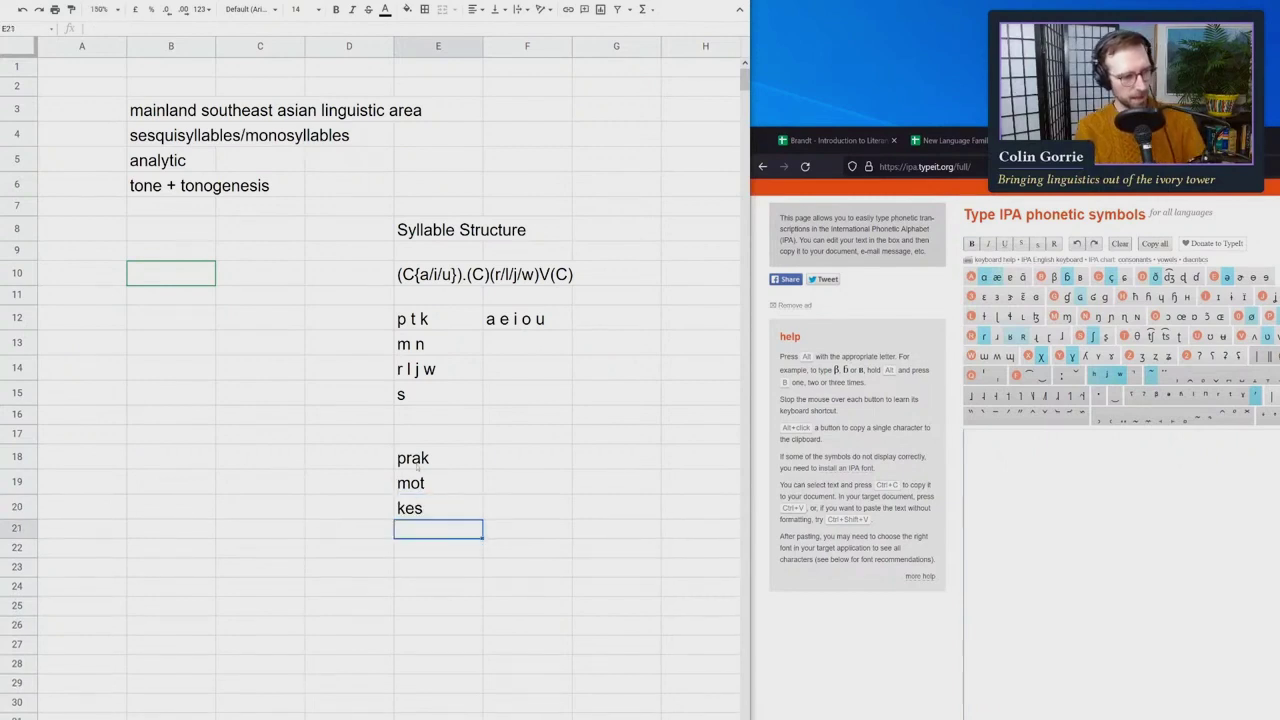
Review the presyllable in the E10 template and add the sample word kiris in E21
left_click(430, 458)
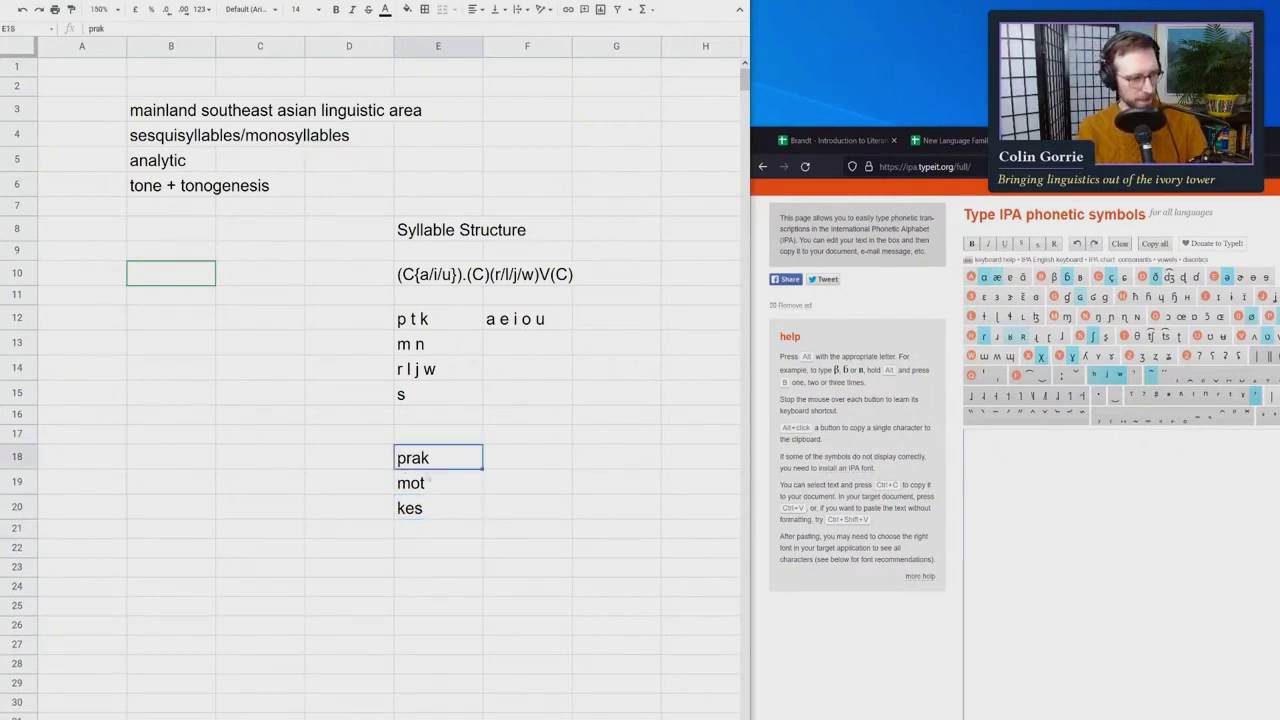
double_click(463, 273)
left_click_drag(463, 273, 366, 271)
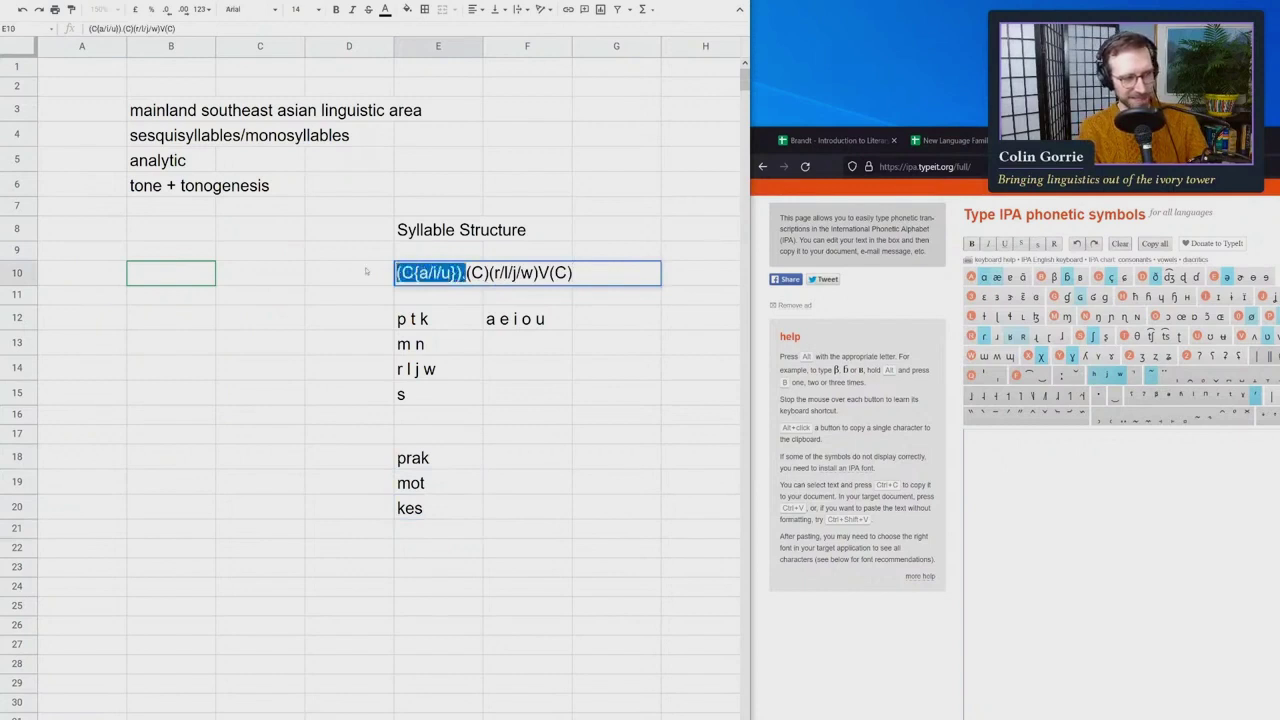
key("Escape")
left_click(428, 460)
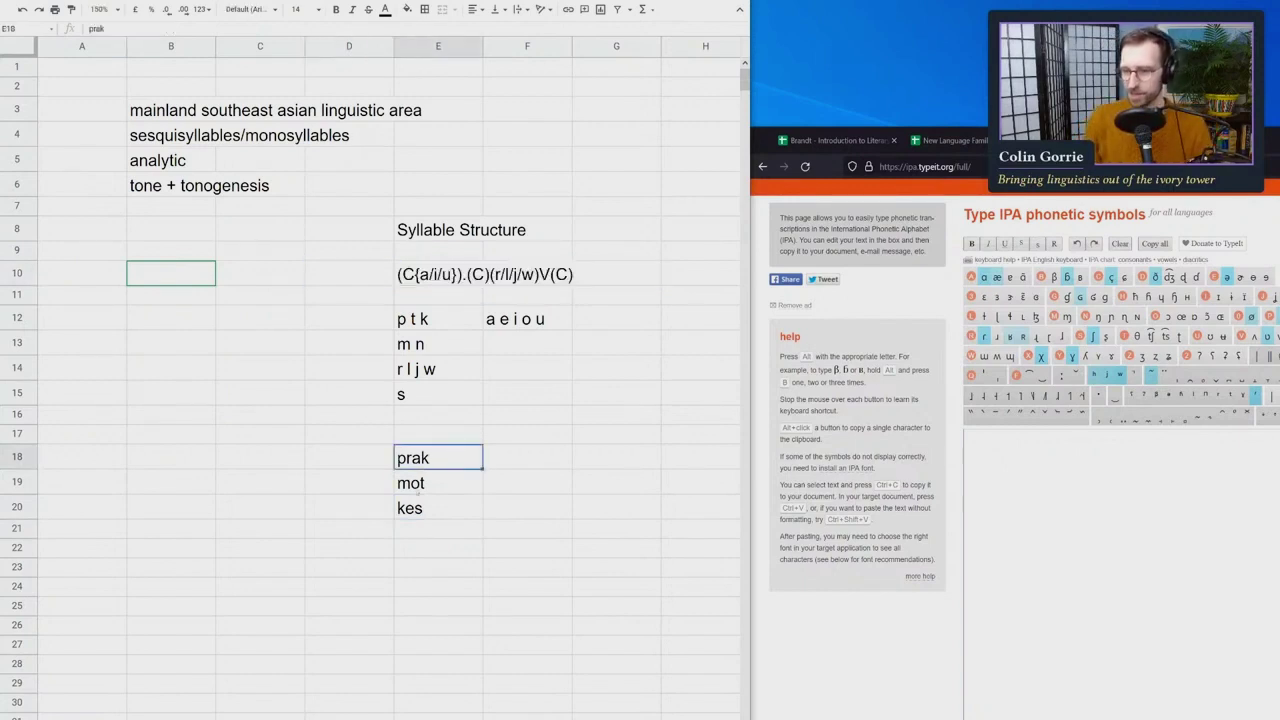
key("Down")
key("Down")
key("Down")
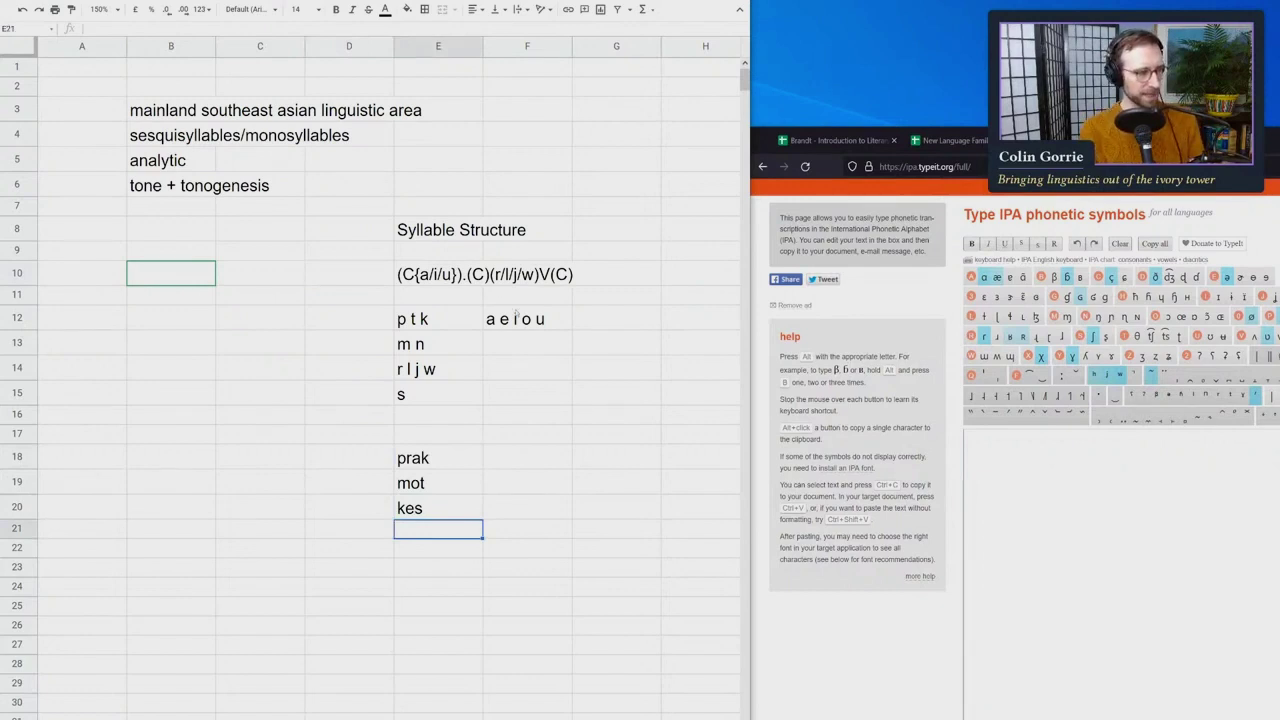
type("k")
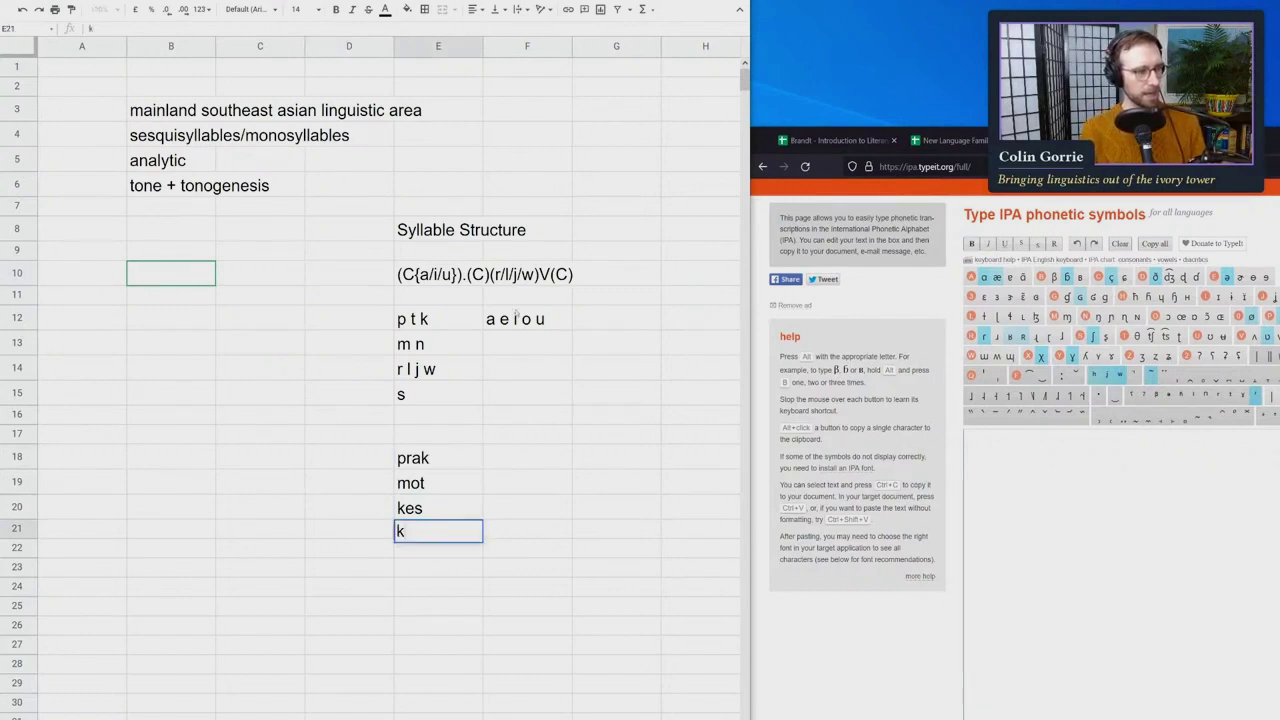
type("iri")
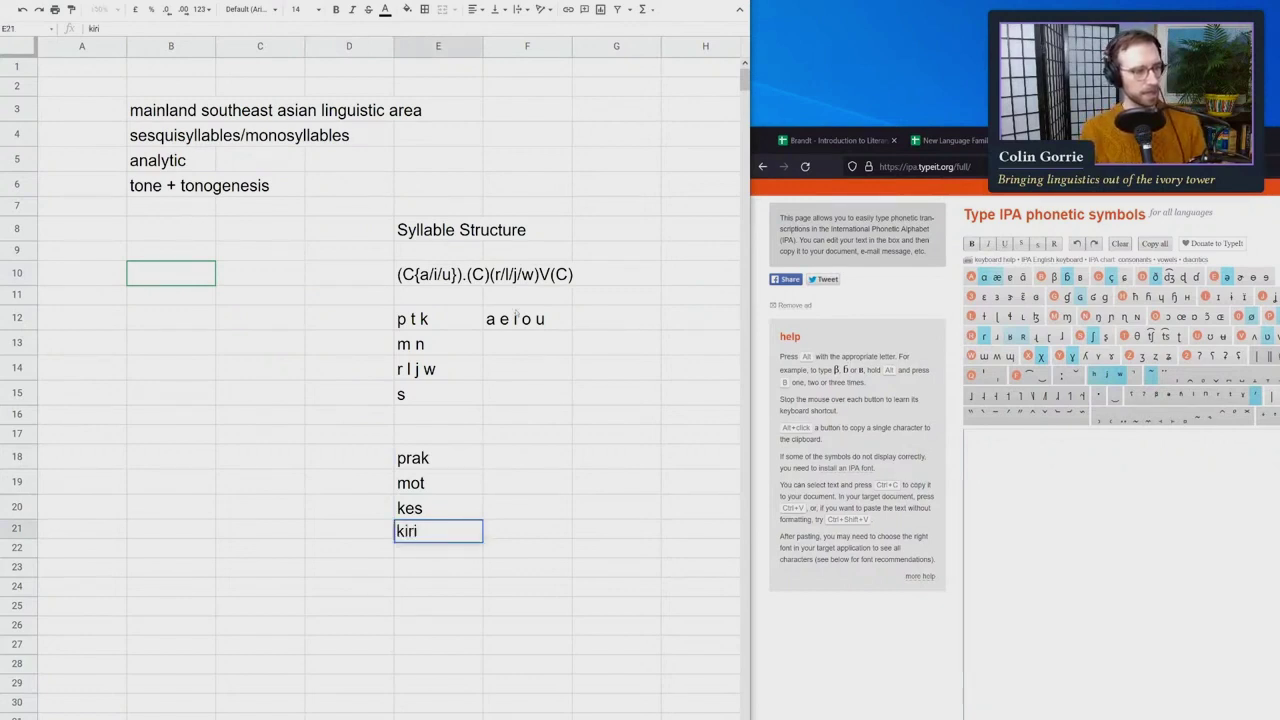
type("s")
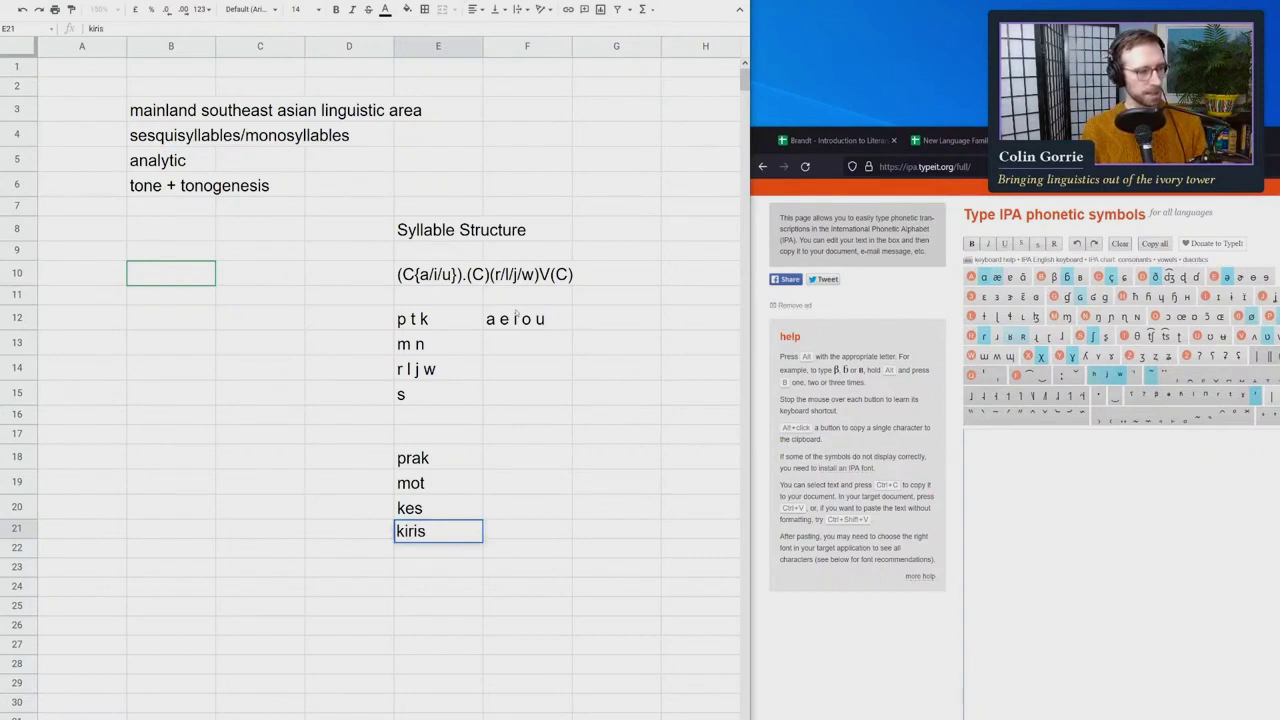
key("Return")
Add the sample words sakrat in E22 and munal in E23
type("sa")
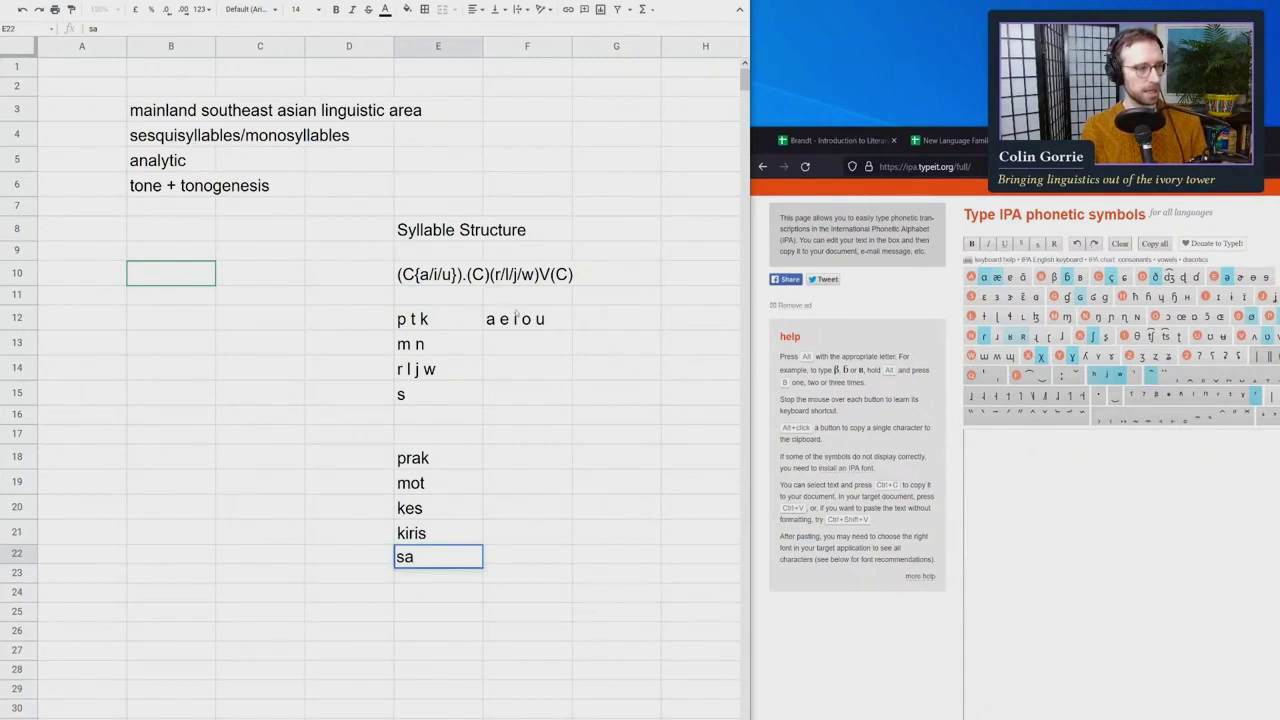
type("krat")
key("Return")
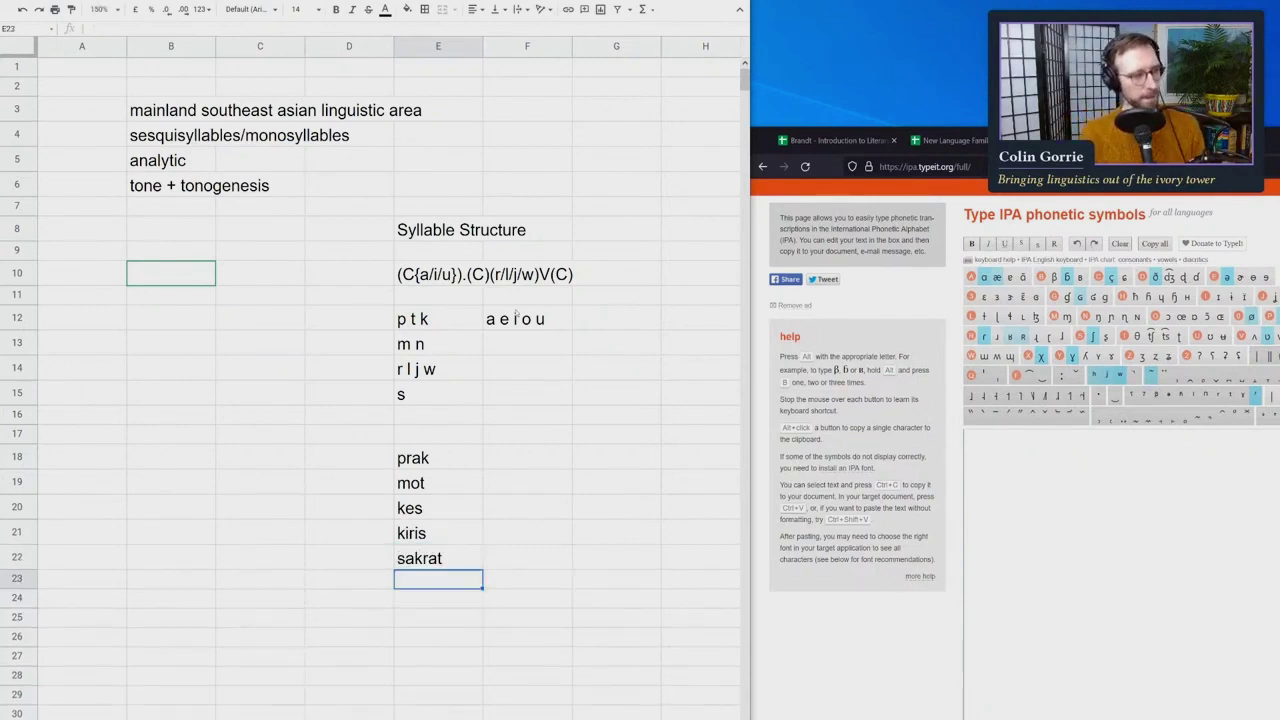
type("mu")
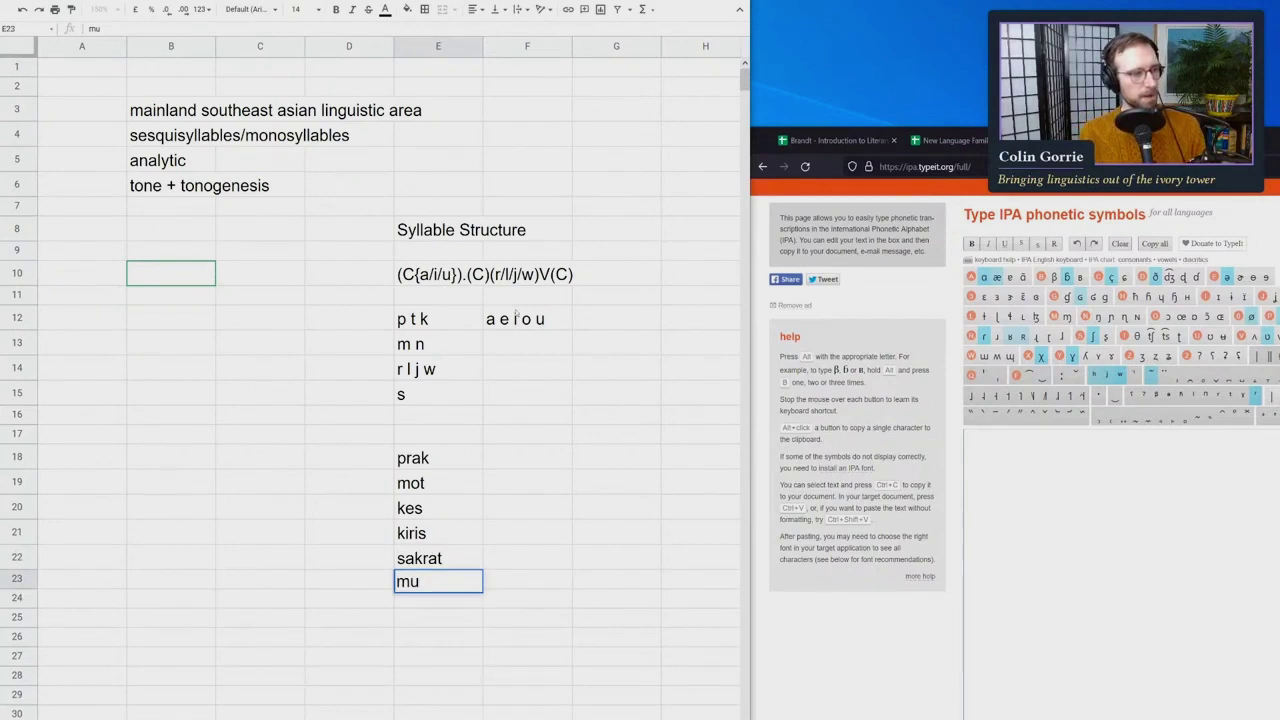
type("m")
key("BackSpace")
type("nal")
key("Return")
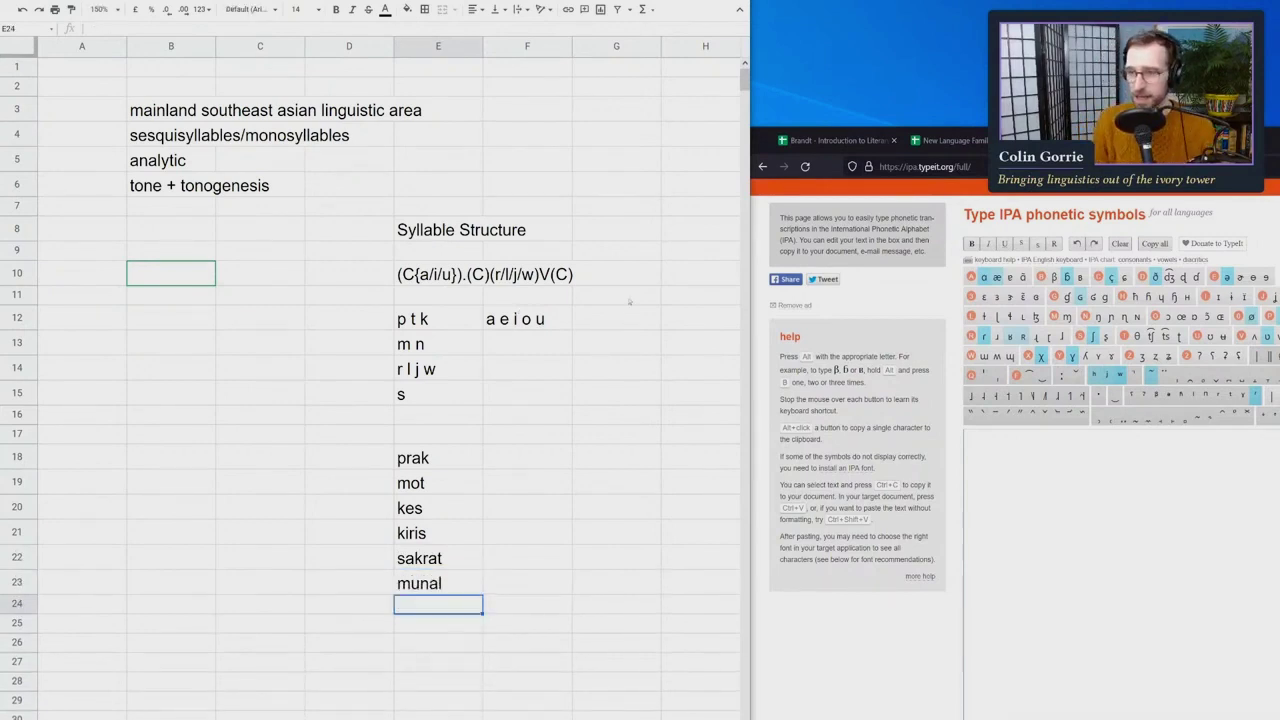
Mark the syllable breaks with periods in the last two sample words, giving sa.krat in E22 and mu.nal in E23
left_click(438, 557)
left_click(438, 583)
left_click(438, 557)
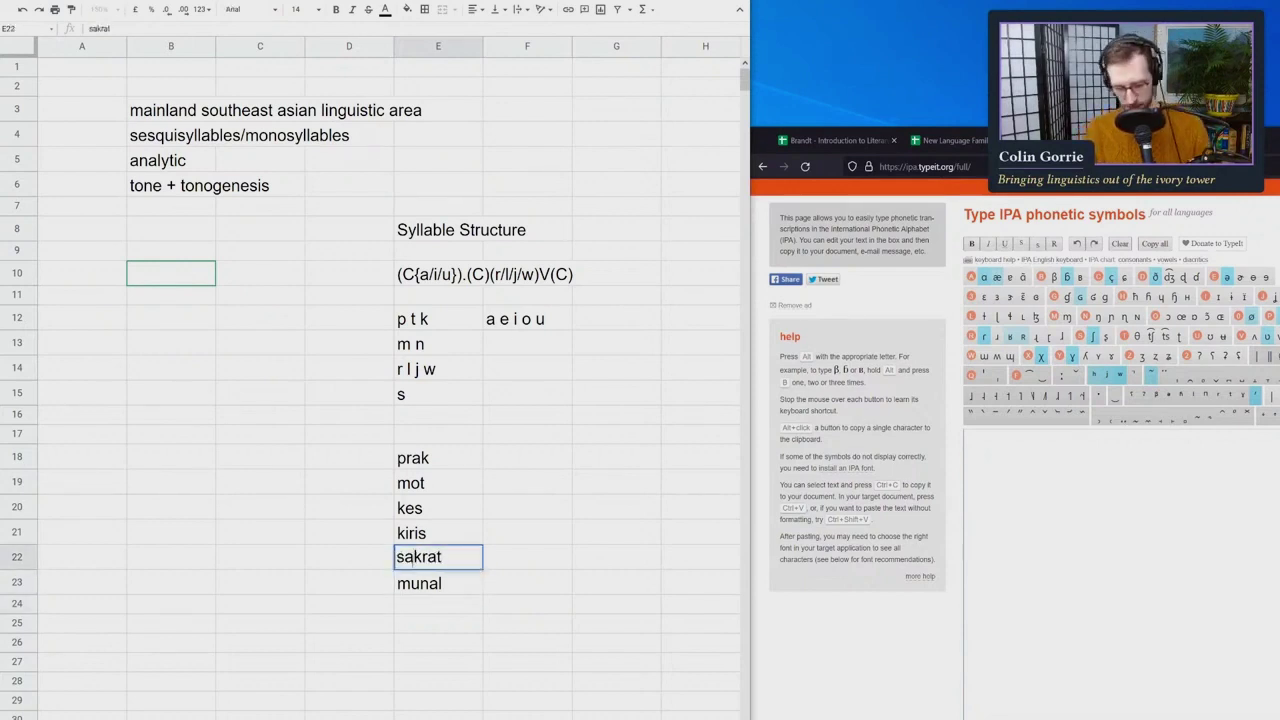
type(".")
key("Return")
double_click(413, 583)
type(".")
left_click(427, 614)
Examine the main syllables of the sample words in E22 and E23
key("Up")
key("Up")
key("Up")
key("Down")
key("Up")
double_click(430, 557)
double_click(432, 557)
left_click(447, 583)
double_click(437, 583)
key("Escape")
key("Up")
key("F2")
key("ctrl+a")
double_click(432, 557)
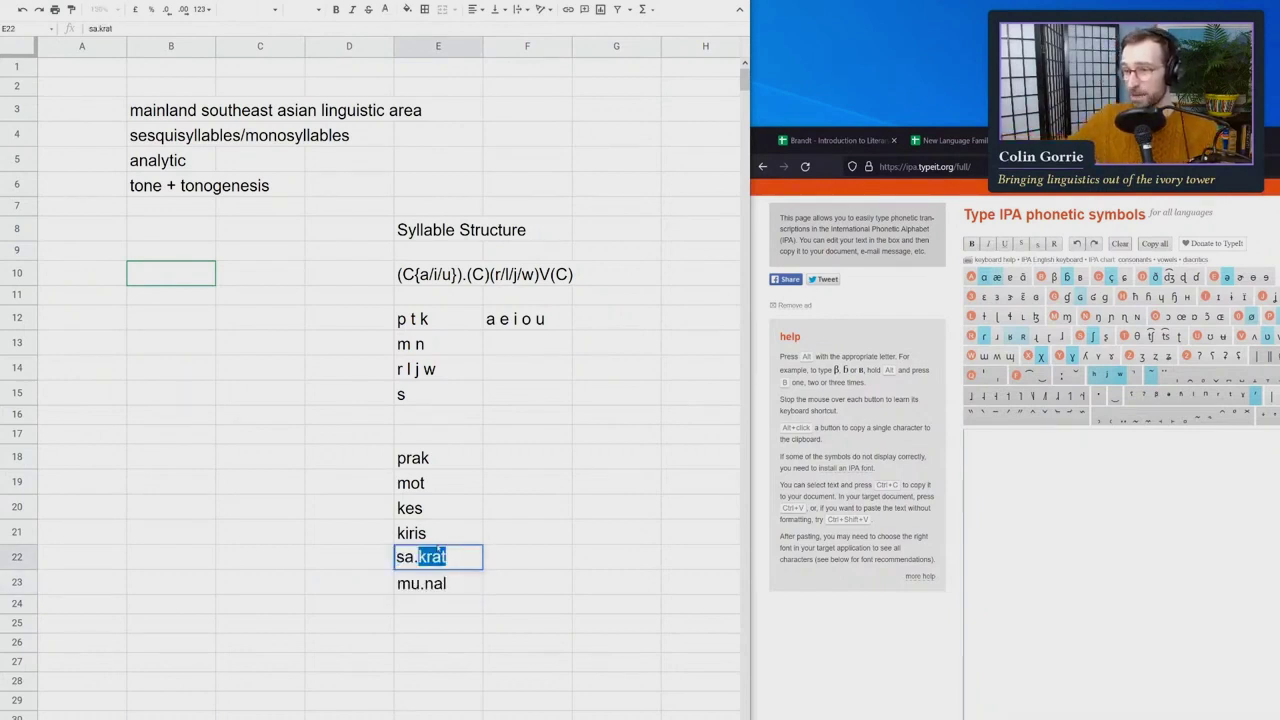
key("Return")
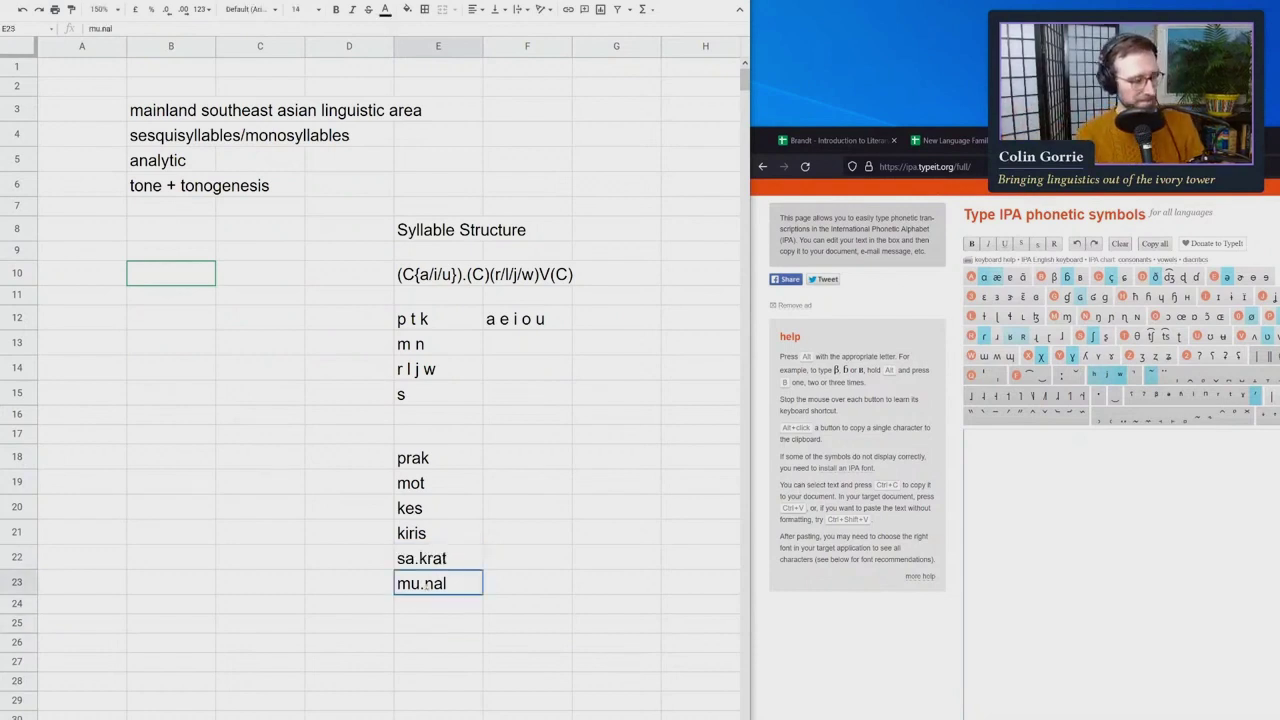
left_click(417, 632)
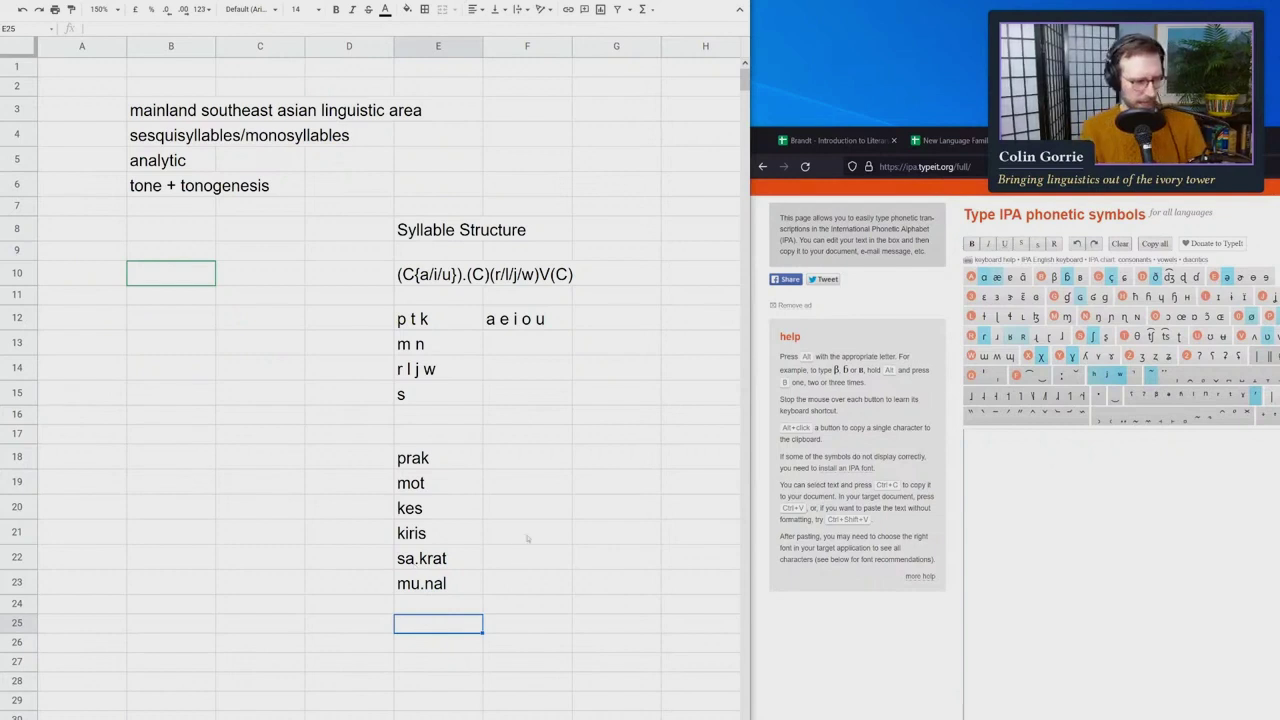
left_click(527, 483)
left_click(524, 562)
left_click(515, 592)
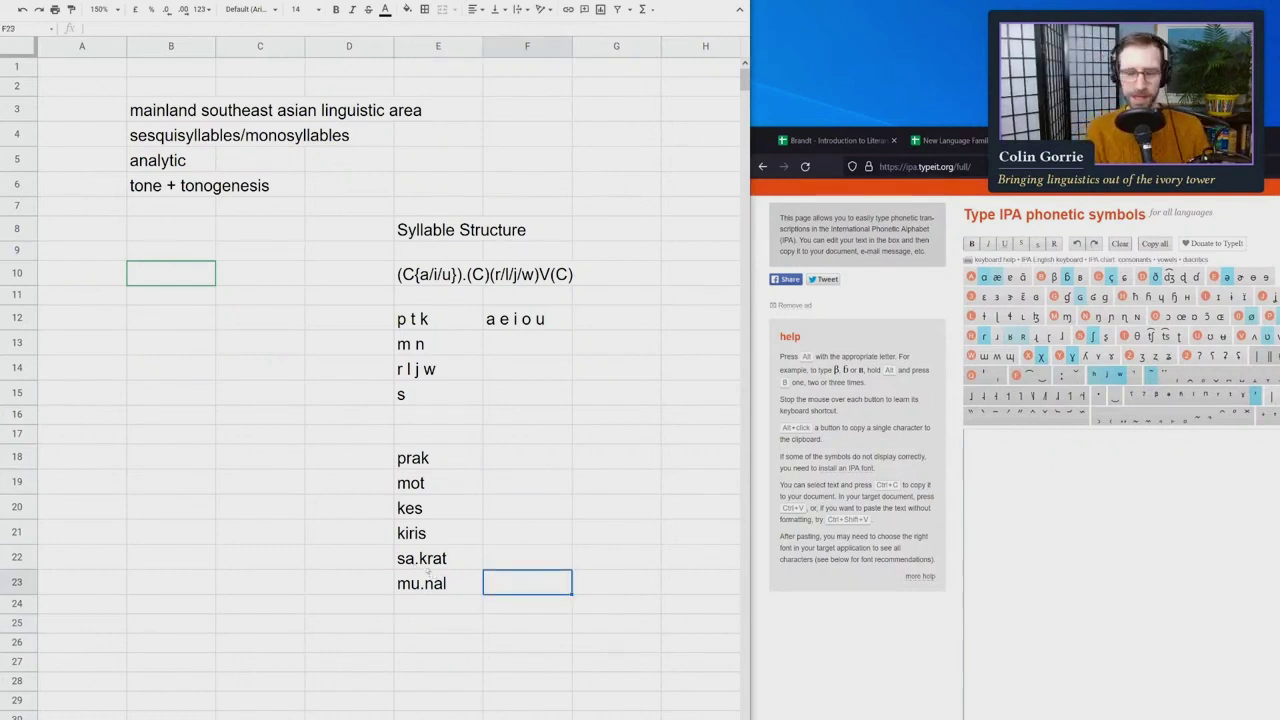
left_click(430, 558)
left_click(445, 369)
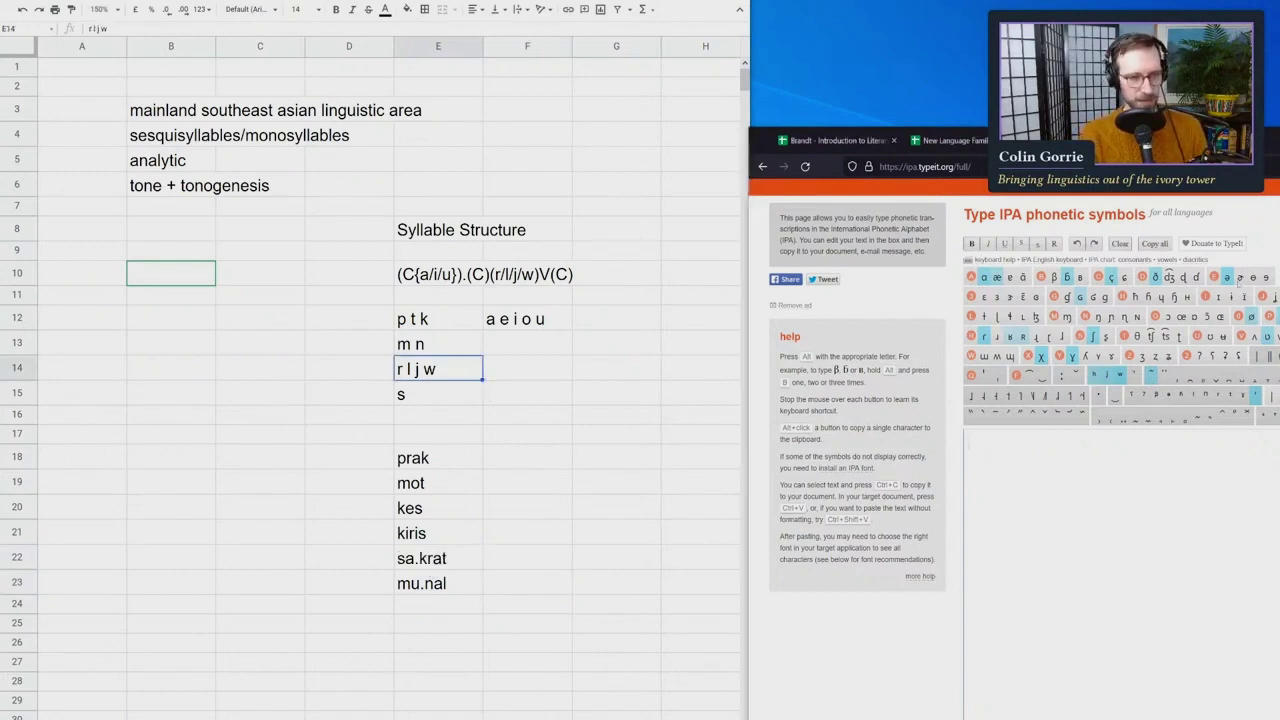
Copy the schwa symbol ə from the TypeIt IPA page and use it to enter the reduced form səkrat in F22
left_click(970, 441)
key("ctrl+c")
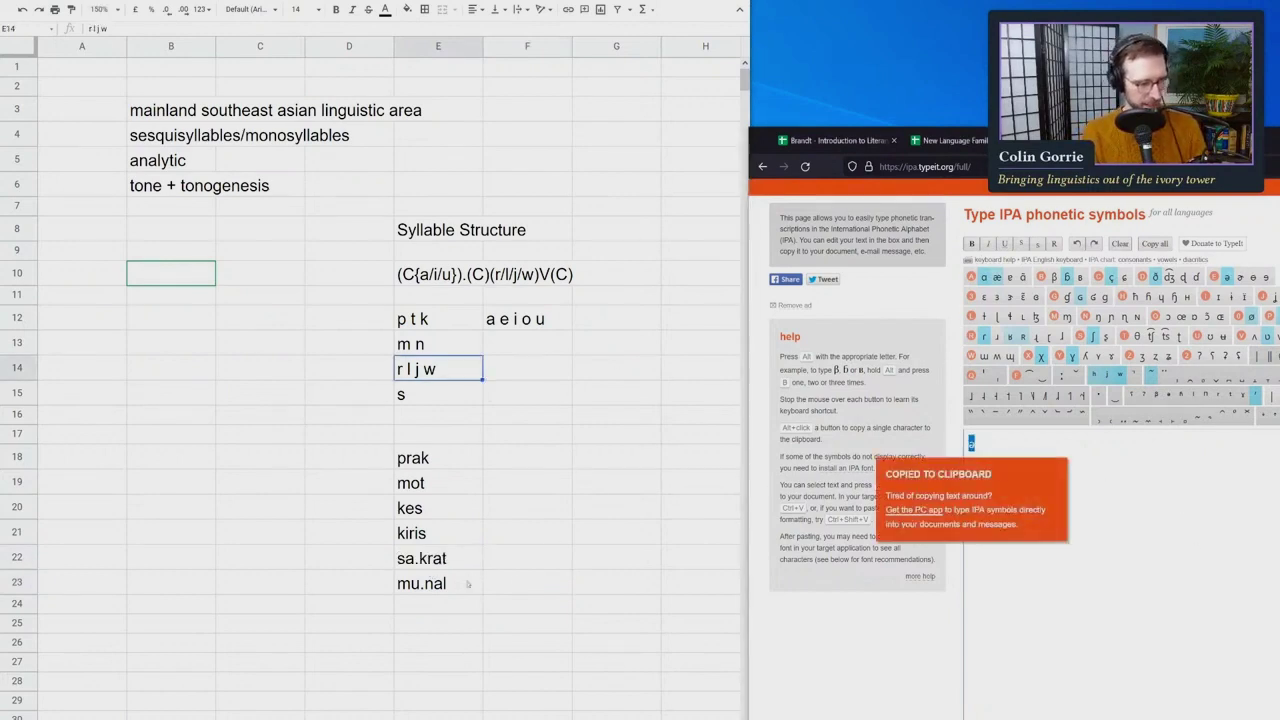
left_click(478, 558)
left_click(540, 560)
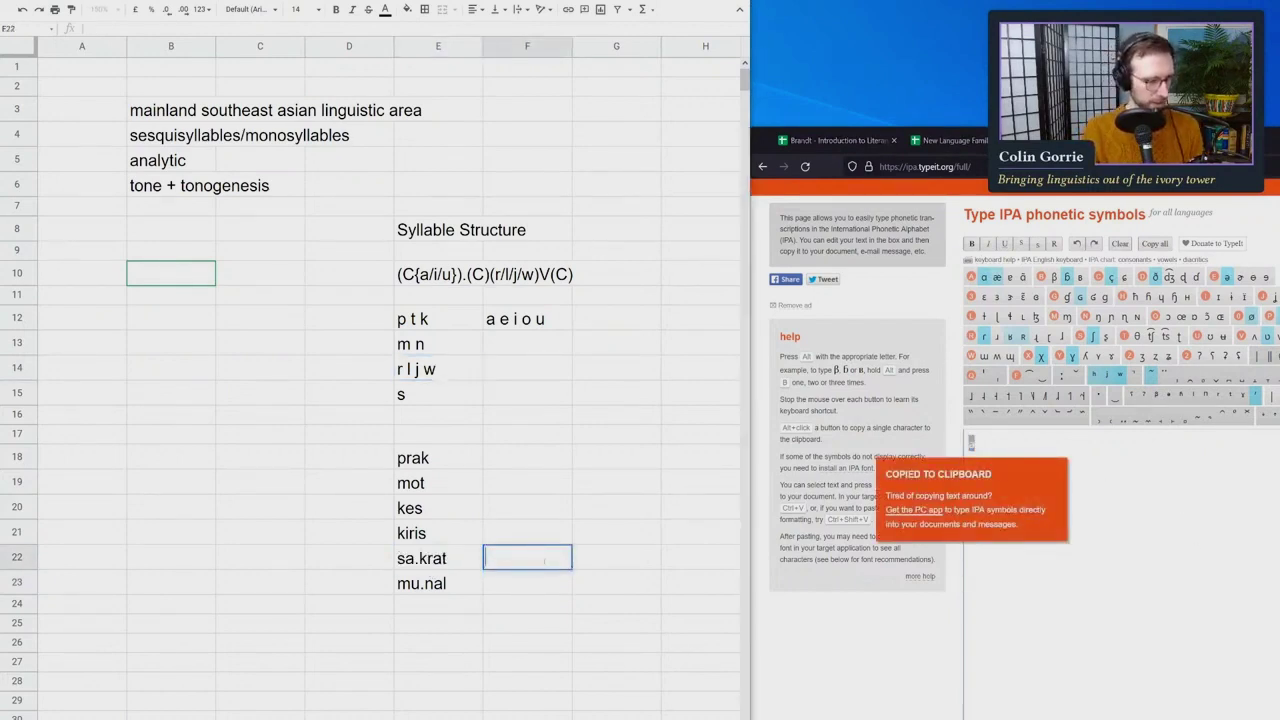
type("m")
key("ctrl+v")
key("BackSpace")
key("BackSpace")
type("s")
key("ctrl+v")
type("krat")
key("Return")
Enter the reduced form mənal in F23, using the copied schwa
type("m")
key("ctrl+v")
type("nal")
key("Return")
Enter the vowelless presyllable forms skrat in G22 and mnal in G23
key("Right")
key("Up")
key("Up")
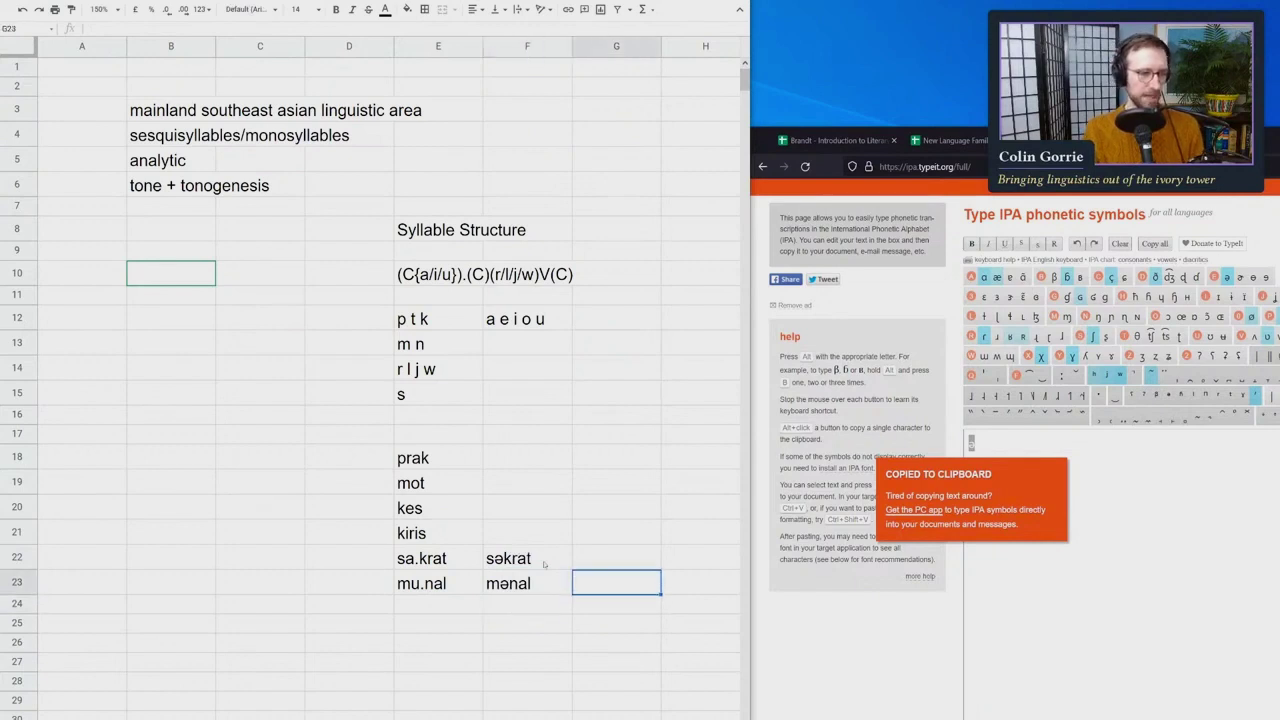
type("skra")
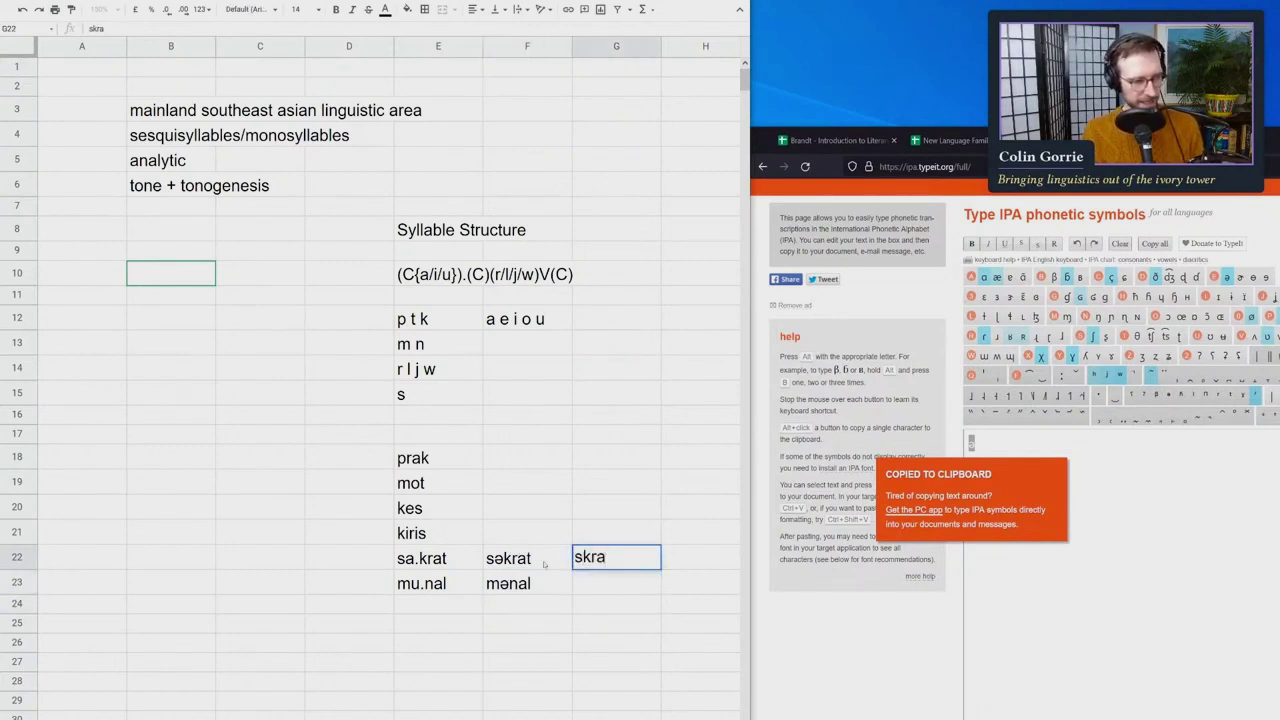
type("t")
key("Return")
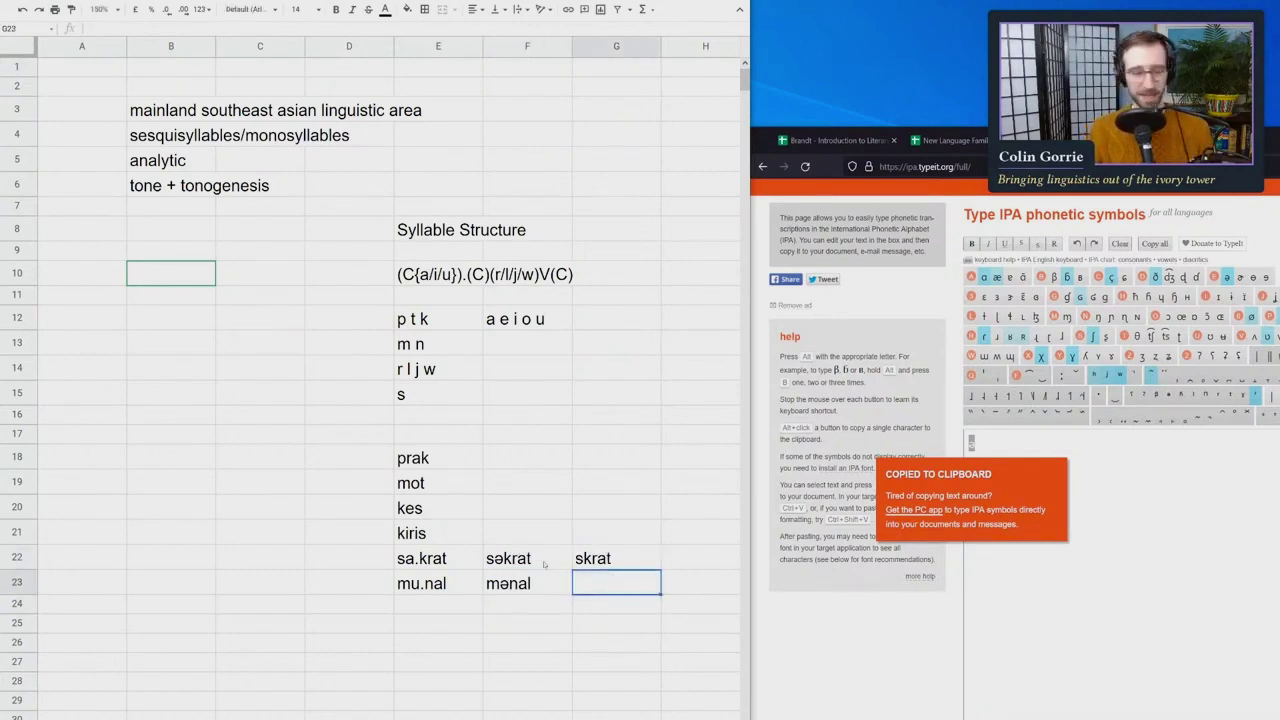
type("mnal")
key("Return")
scroll(544, 565, "right", 1)
key("Up")
key("Left")
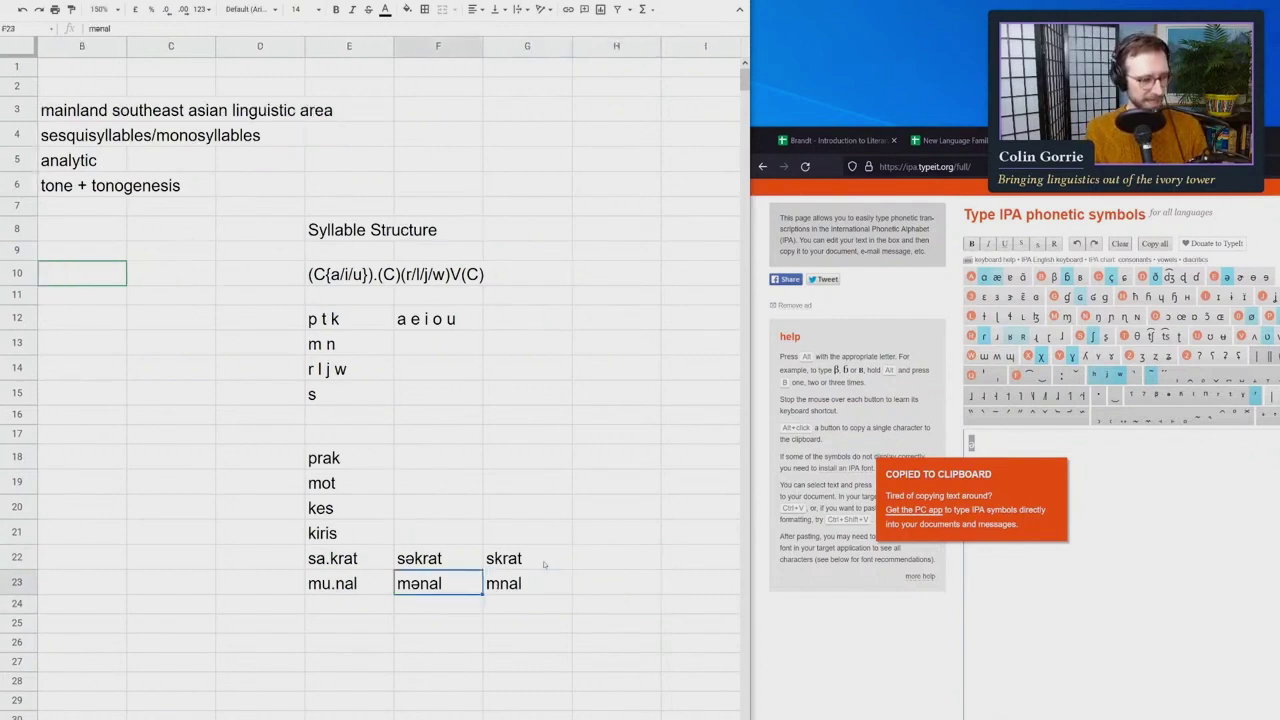
key("Left")
key("Left")
left_click(360, 556)
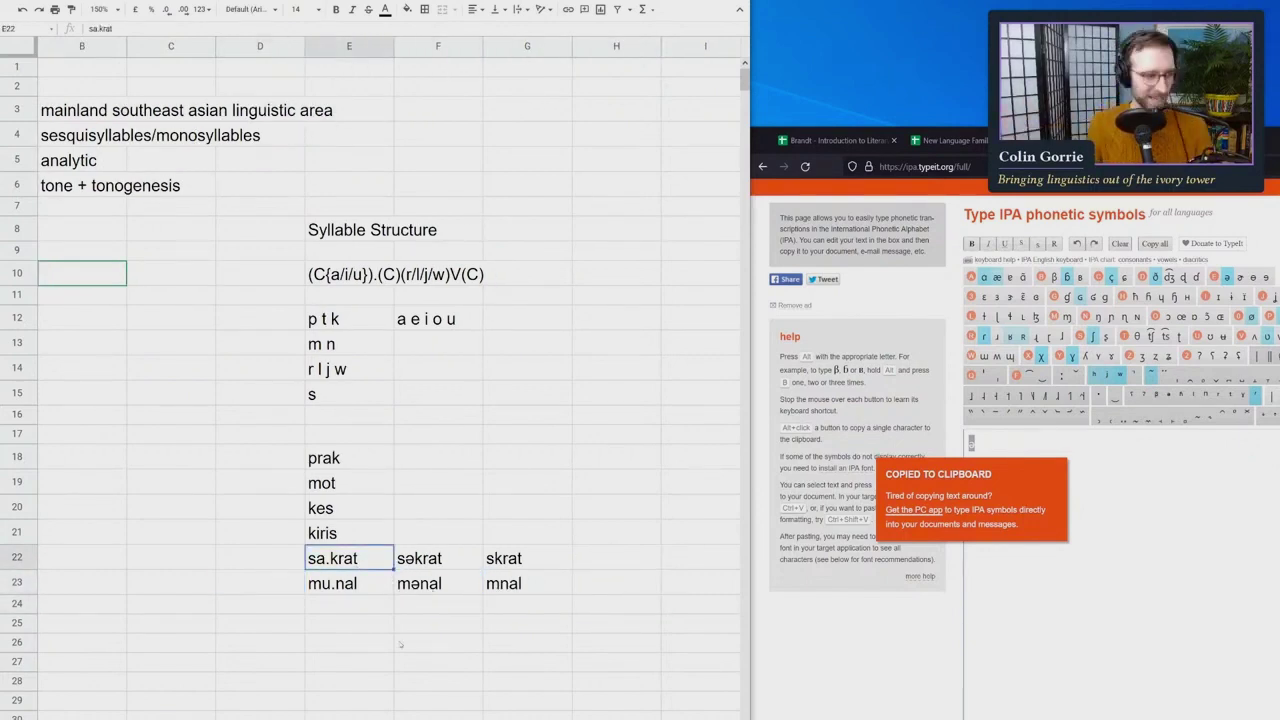
Fill row 24 with the sample word tutan in E24 and its reduced forms tətan in F24 and ttan in G24
left_click(360, 605)
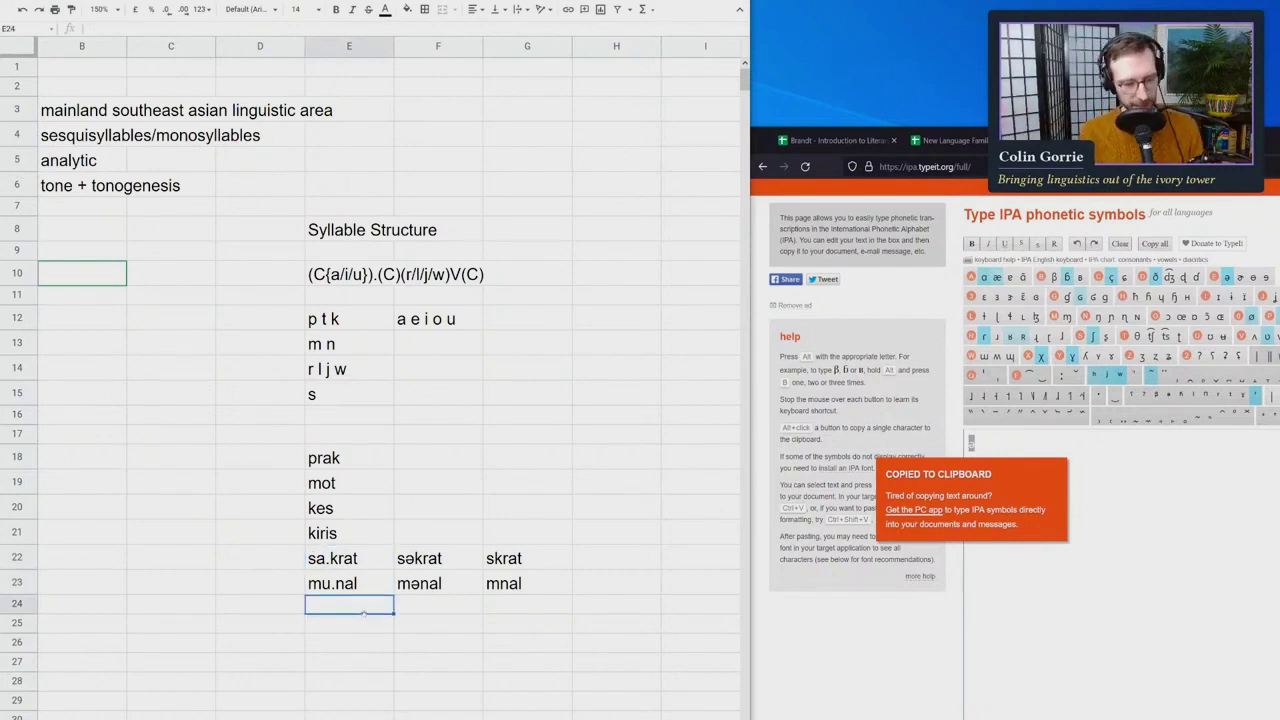
type("tutan")
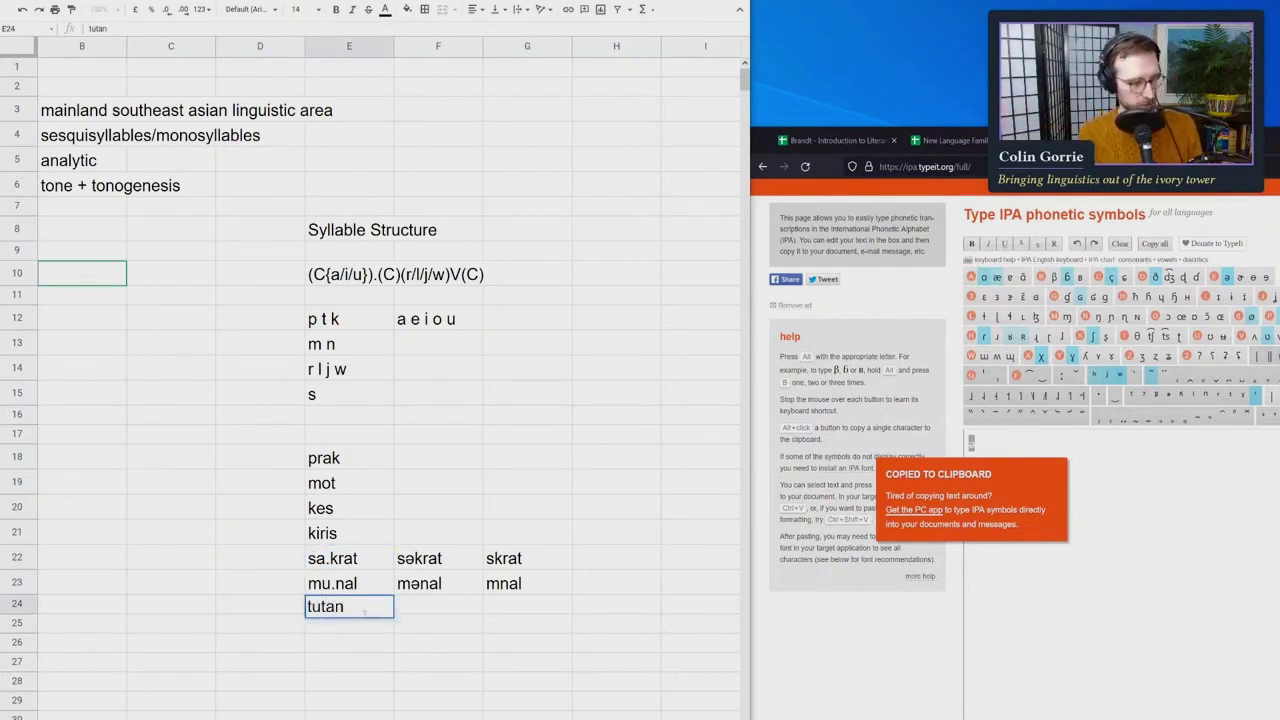
key("Tab")
type("t")
key("ctrl+v")
type("tan")
key("Tab")
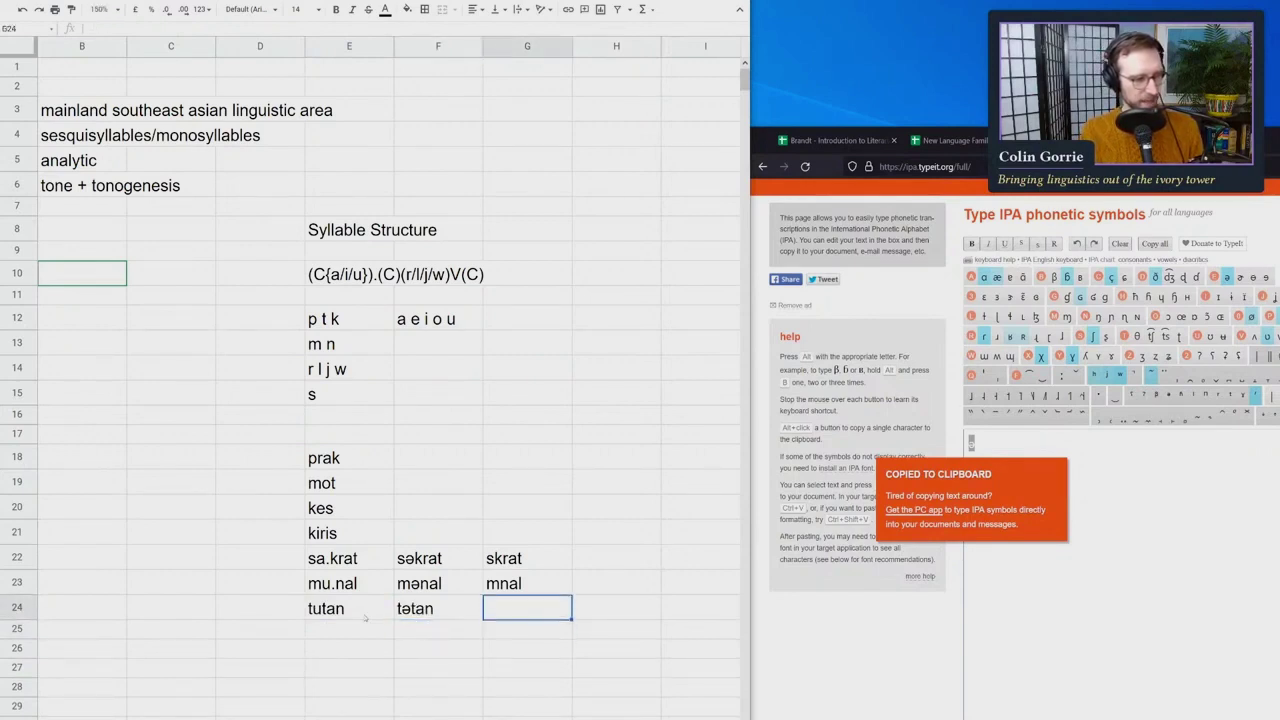
type("ttan")
key("Return")
key("Up")
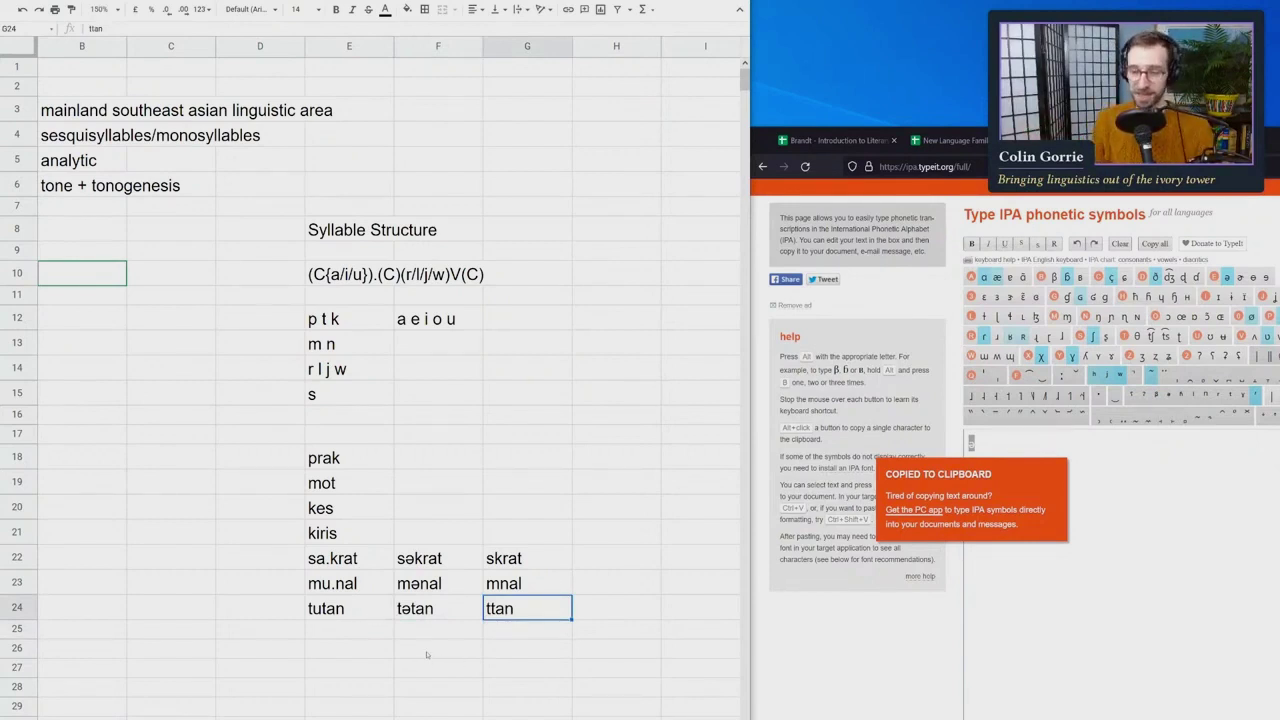
key("Right")
key("Left")
key("Return")
key("shift+Home")
key("Left")
key("Return")
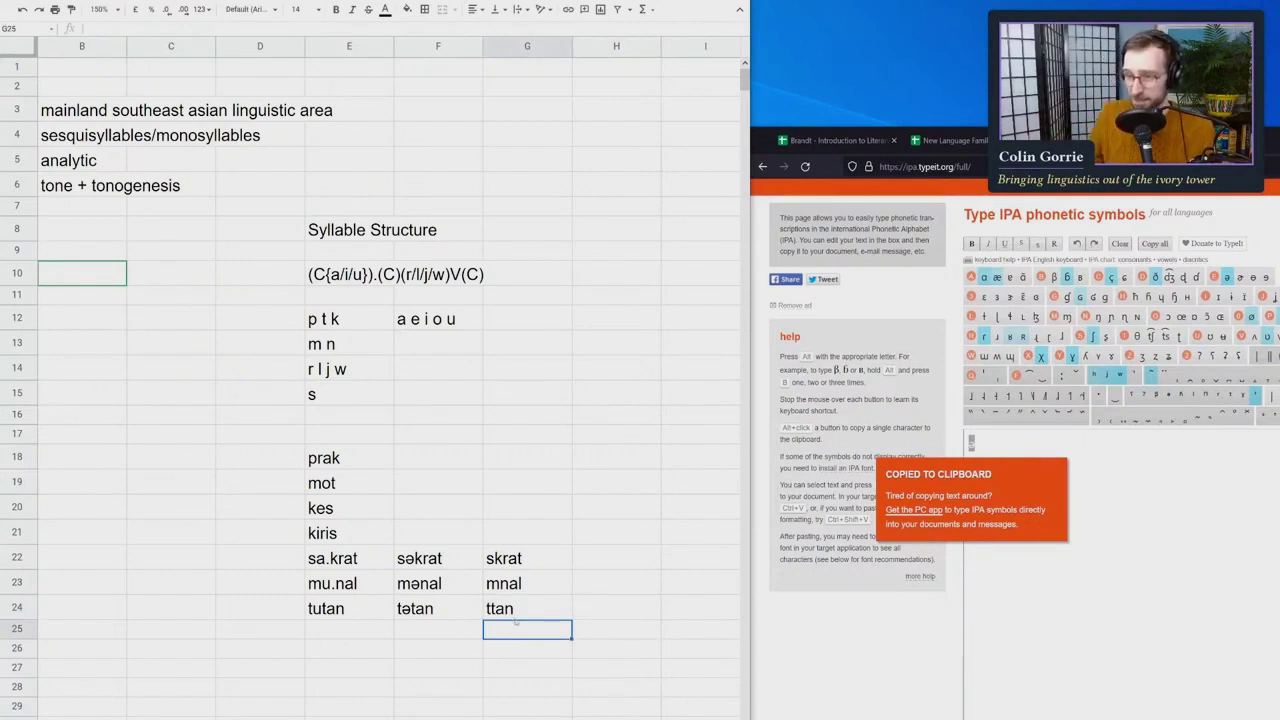
left_click(592, 614)
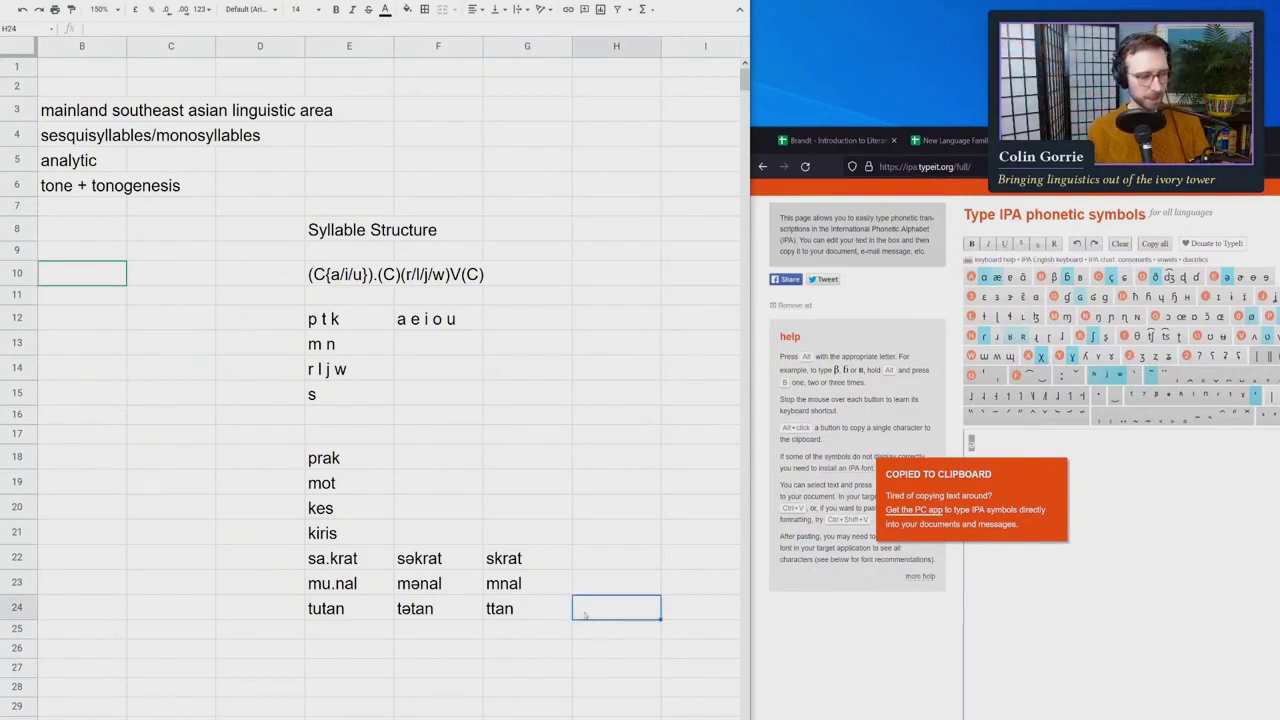
left_click(594, 621)
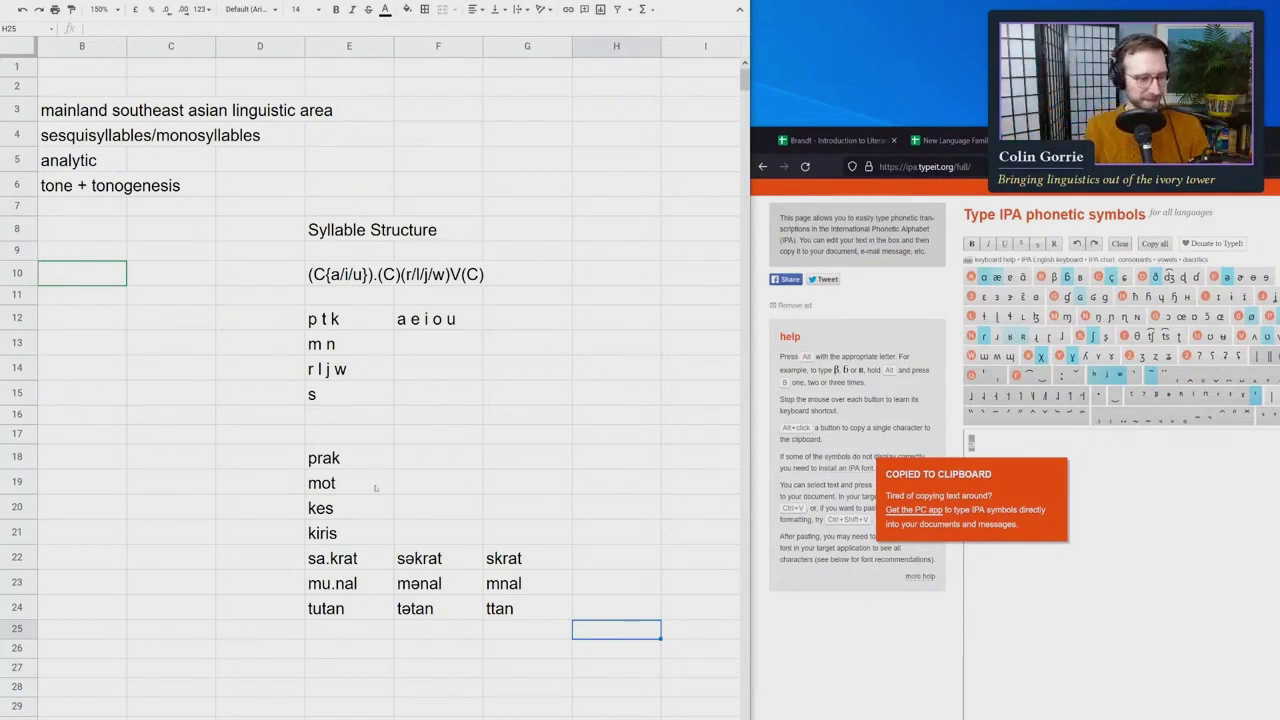
left_click(295, 459)
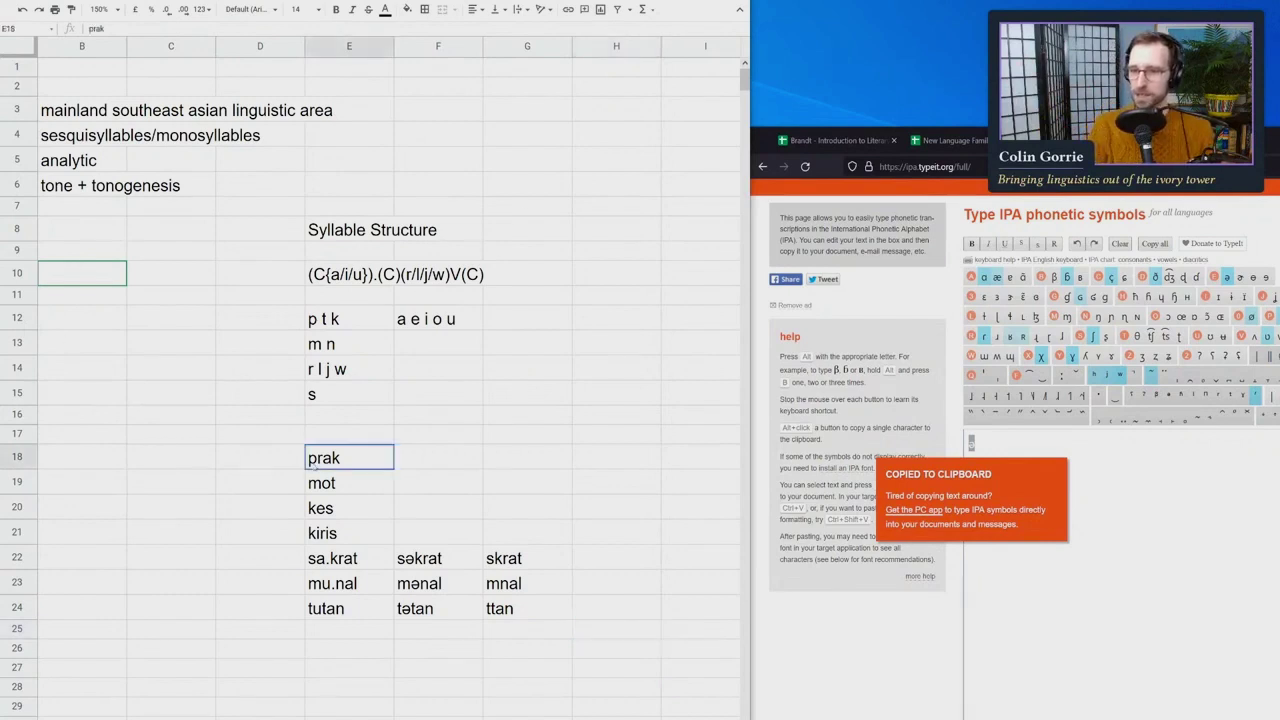
left_click(417, 393)
left_click(400, 371)
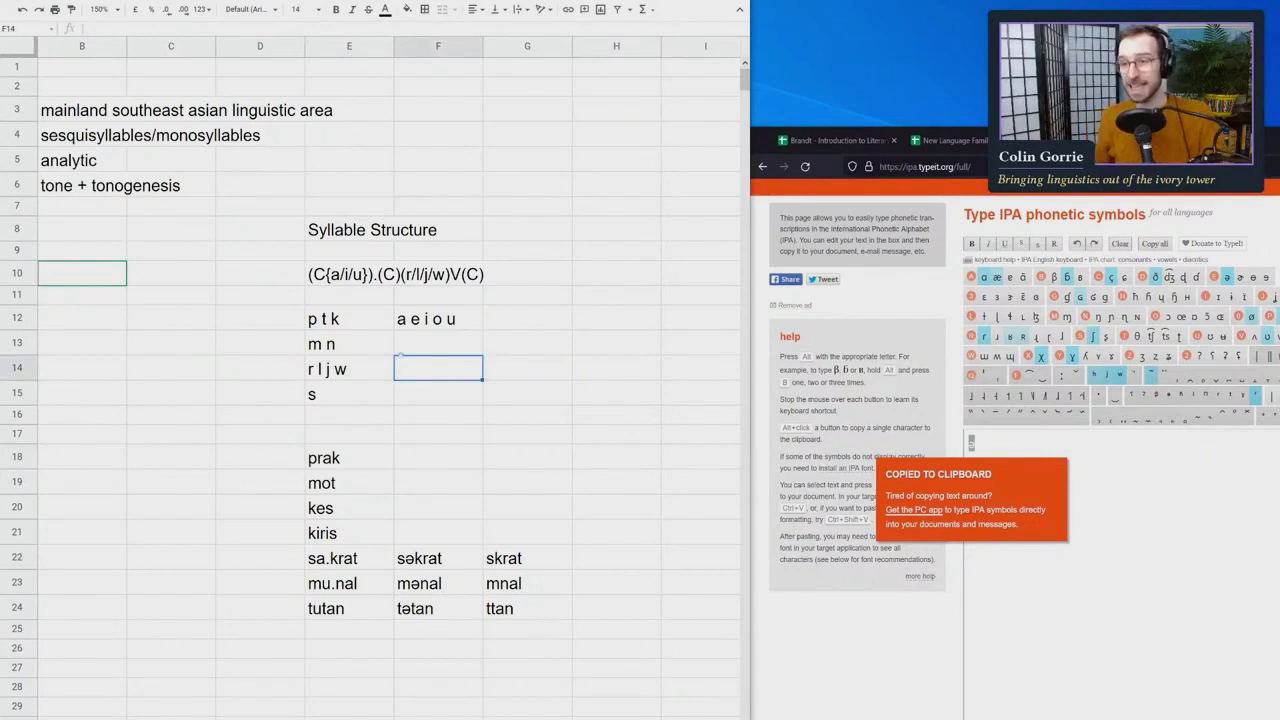
left_click(316, 312)
key("Up")
key("Up")
key("Up")
key("Up")
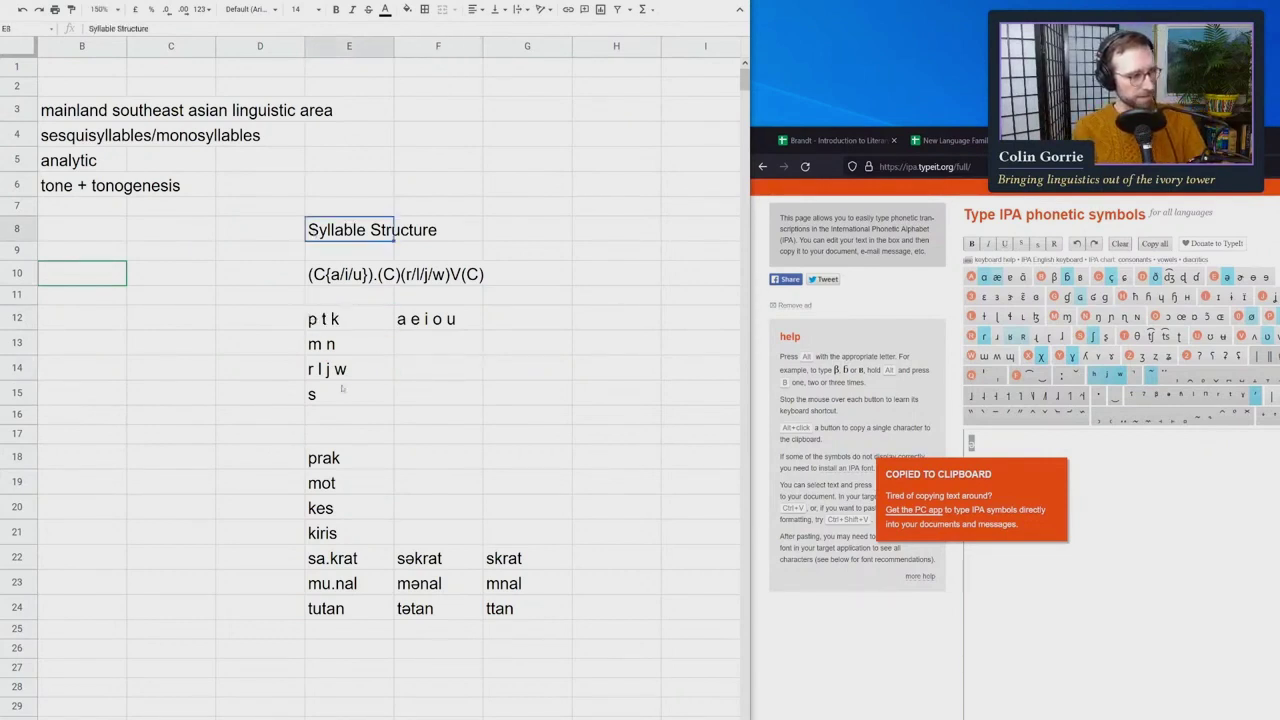
Add the voiced stops b, d and g to the stop inventory in E12, making it p b t d k g
left_click(336, 318)
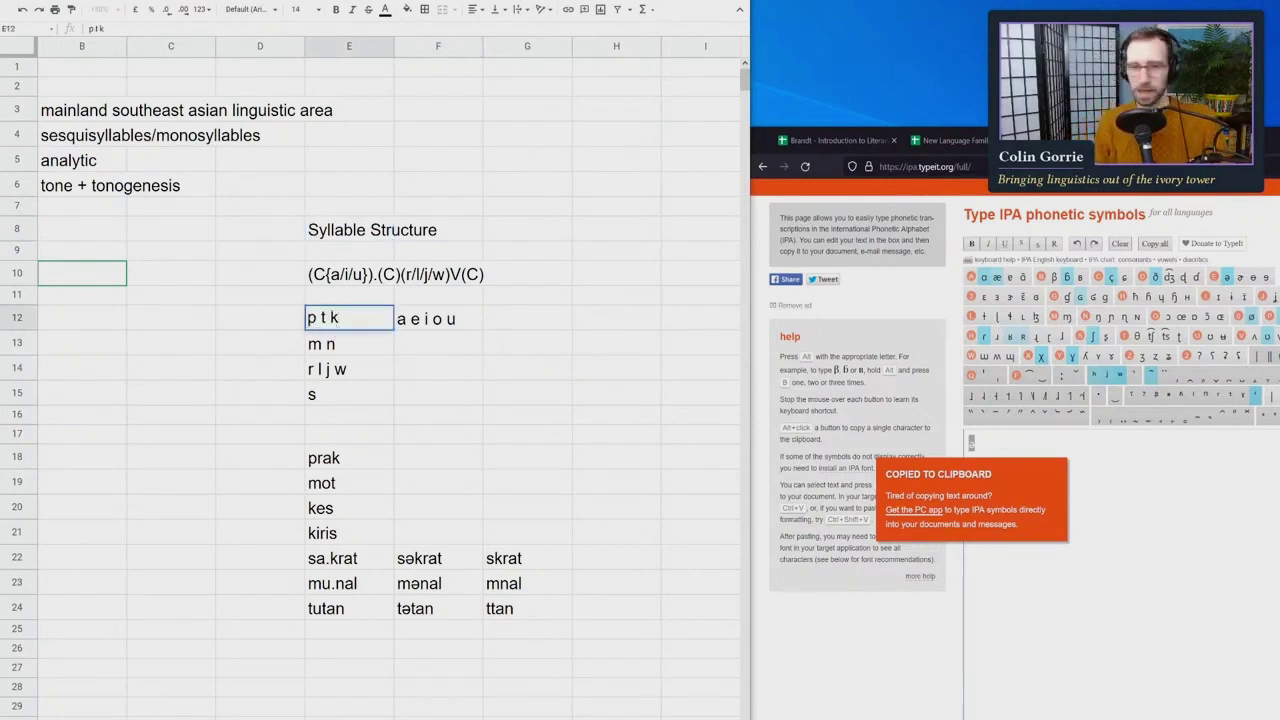
left_click(311, 340)
left_click(309, 330)
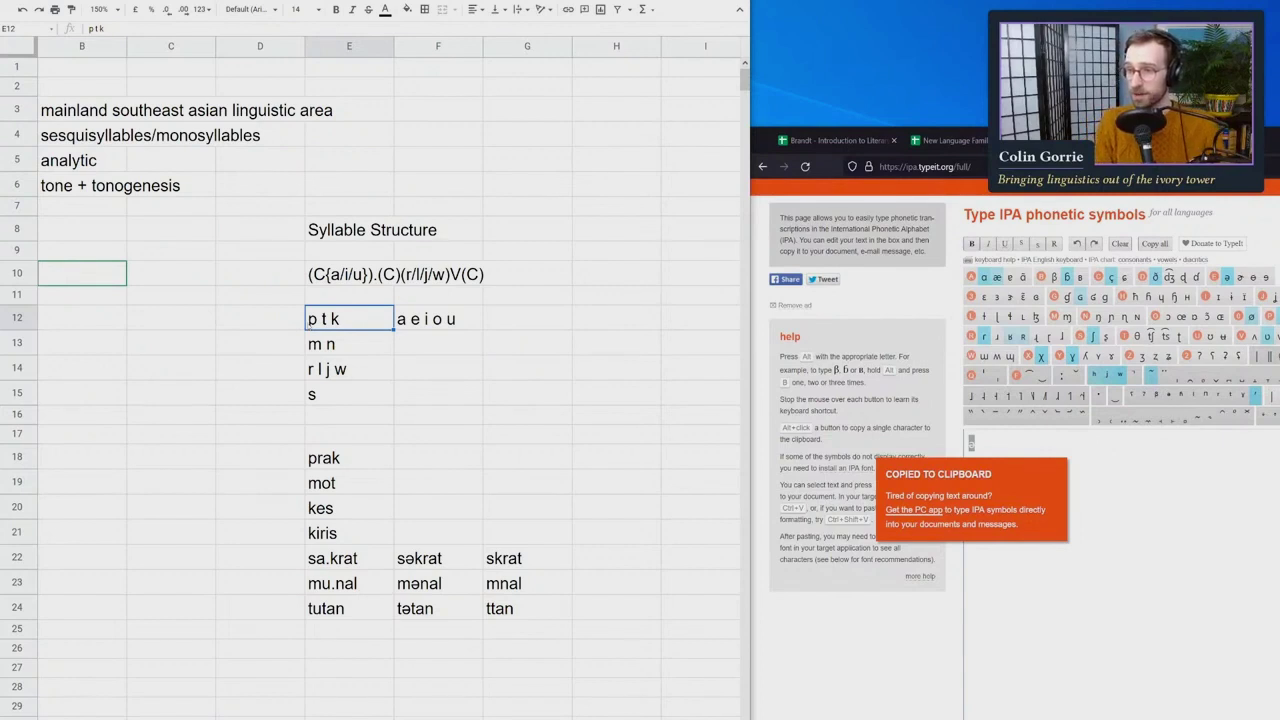
double_click(310, 326)
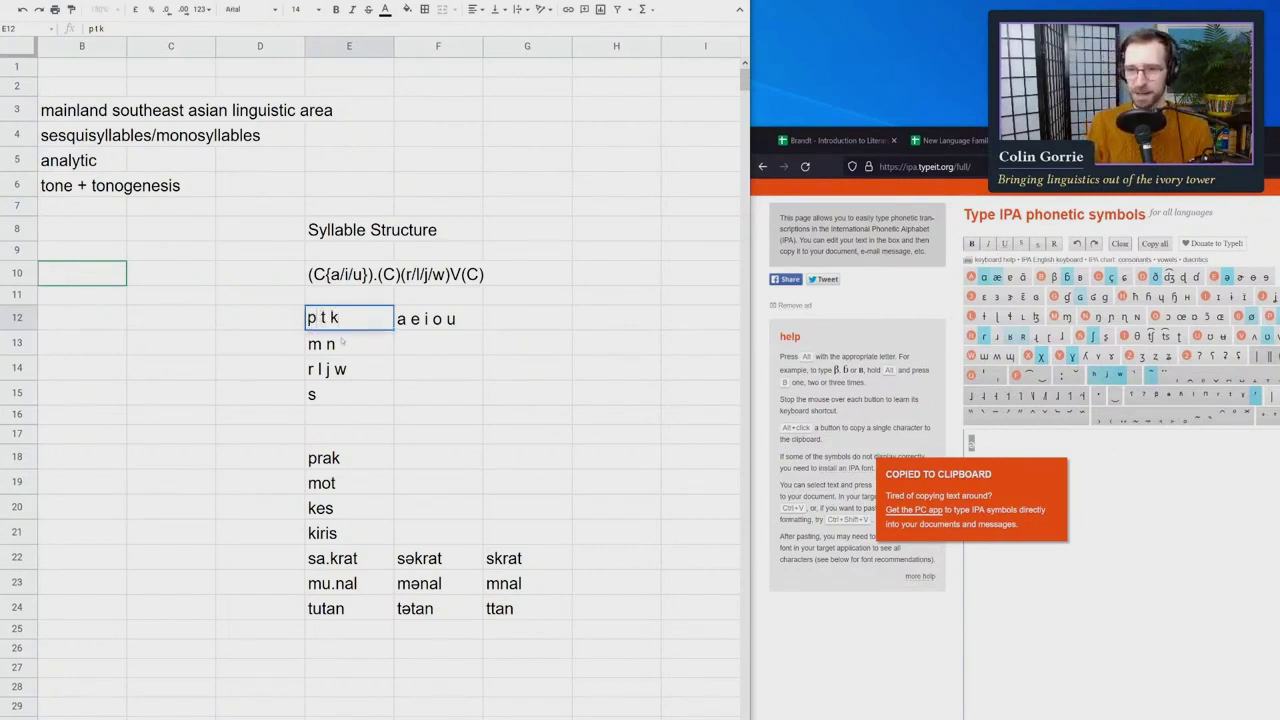
type("ʰ")
type("b")
key("Right")
type("d")
key("Right")
type("g")
key("Return")
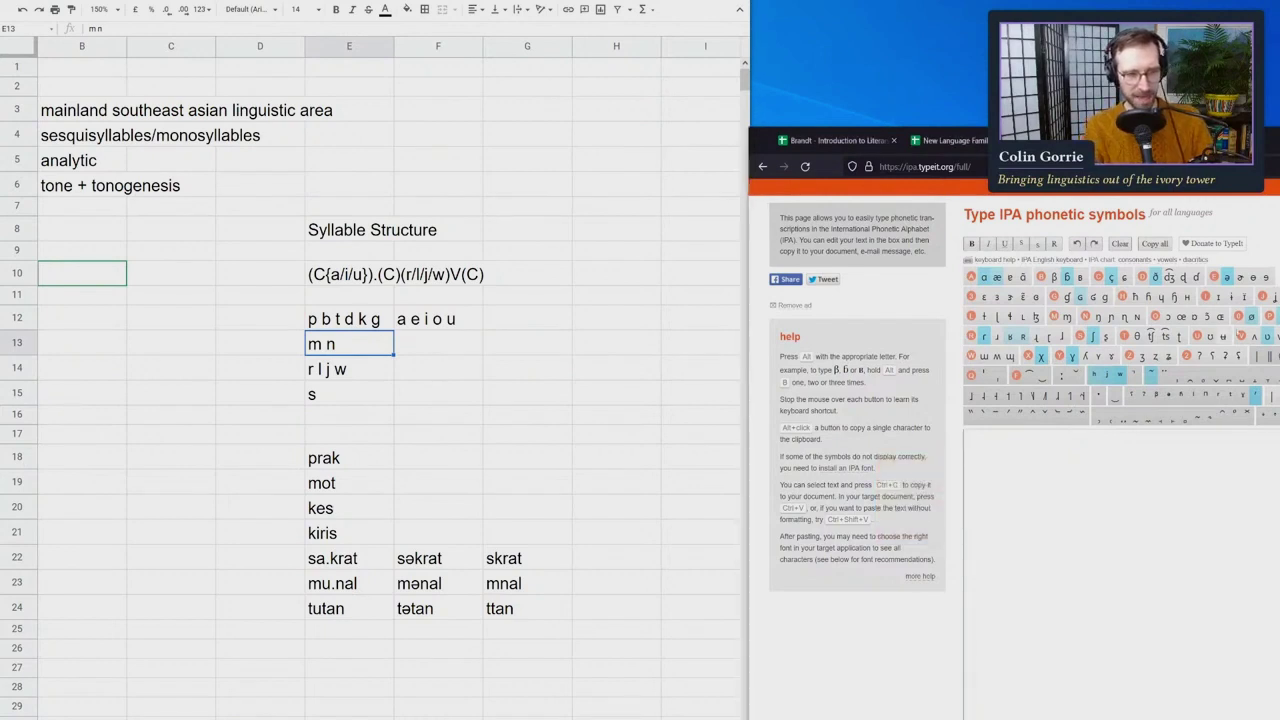
Copy the ŋ symbol from the TypeIt IPA page and append it to the nasals in E13, giving m n ŋ
left_click(1100, 316)
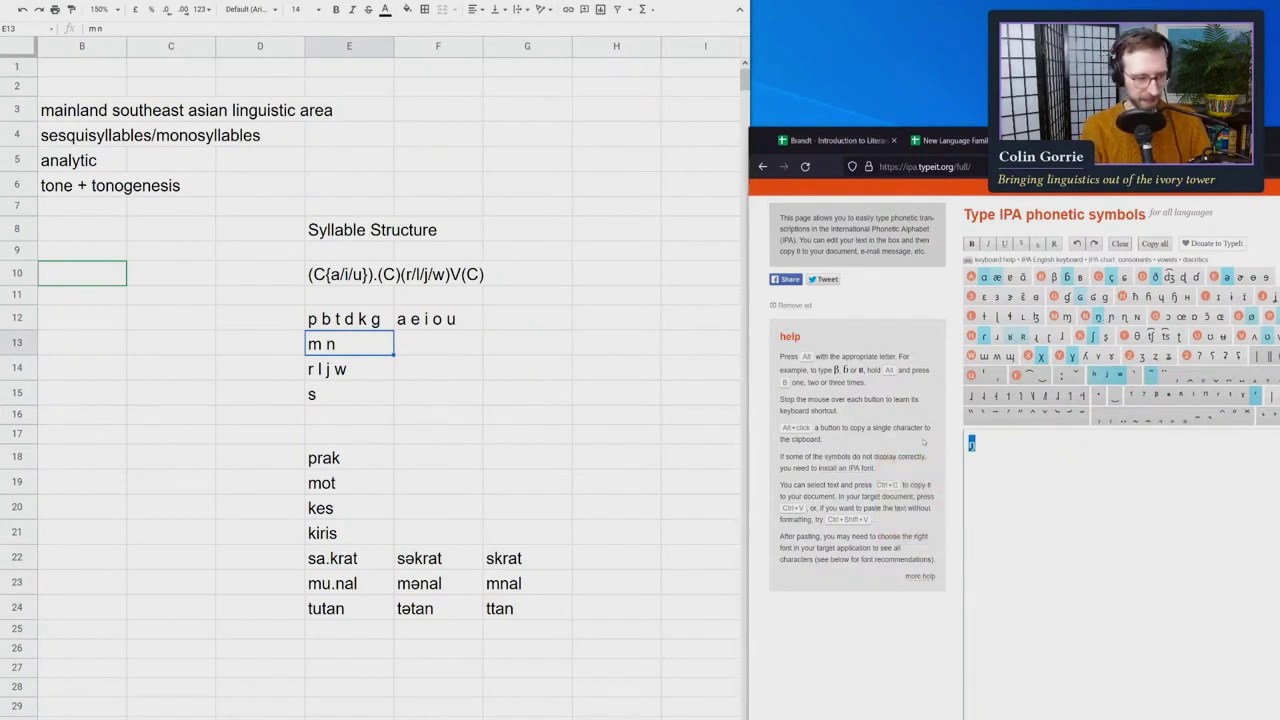
key("ctrl+c")
double_click(344, 343)
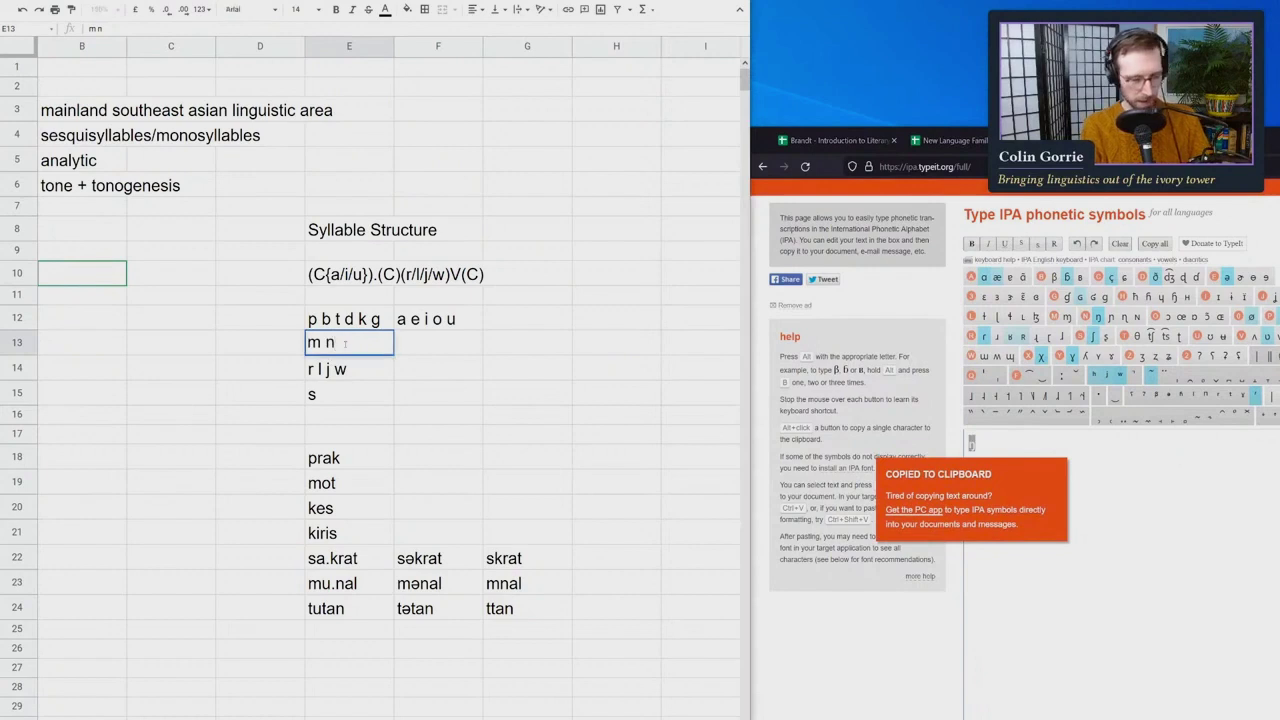
key("ctrl+v")
Set the fricative inventory in E15 to s h
left_click(352, 394)
type("s h")
left_click(362, 430)
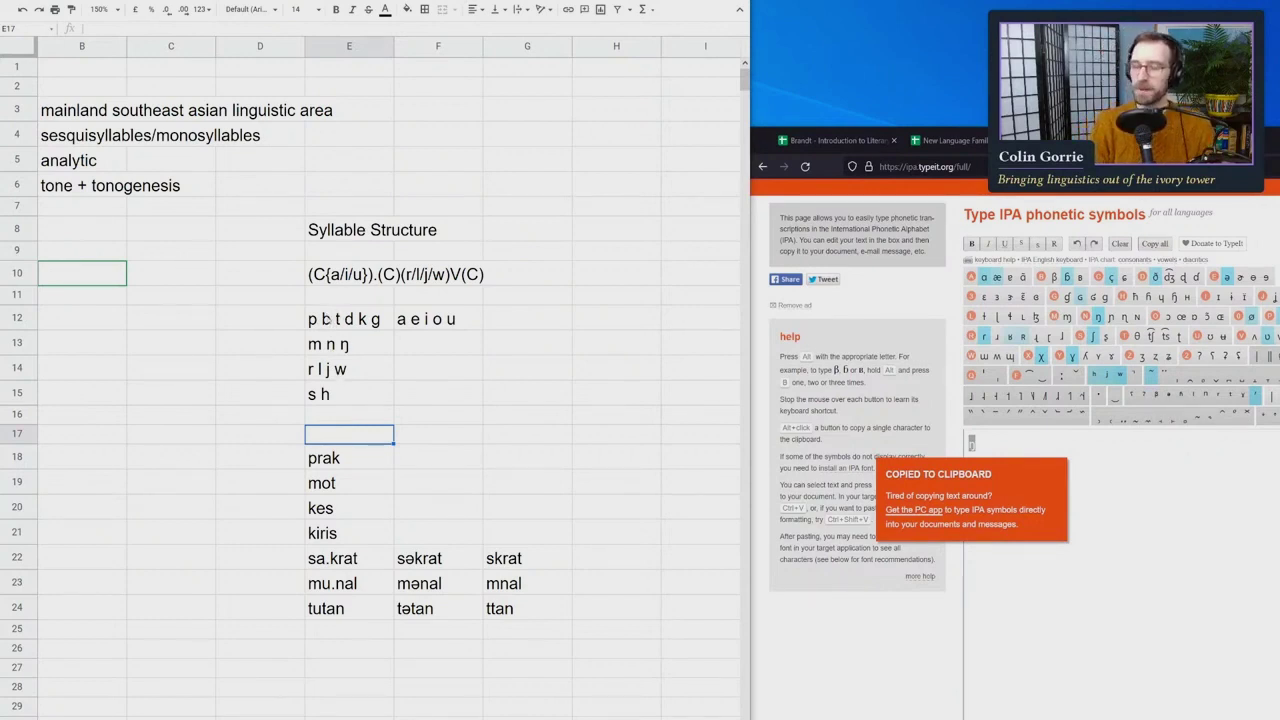
Enter the consonant cluster sp in H15
left_click(343, 329)
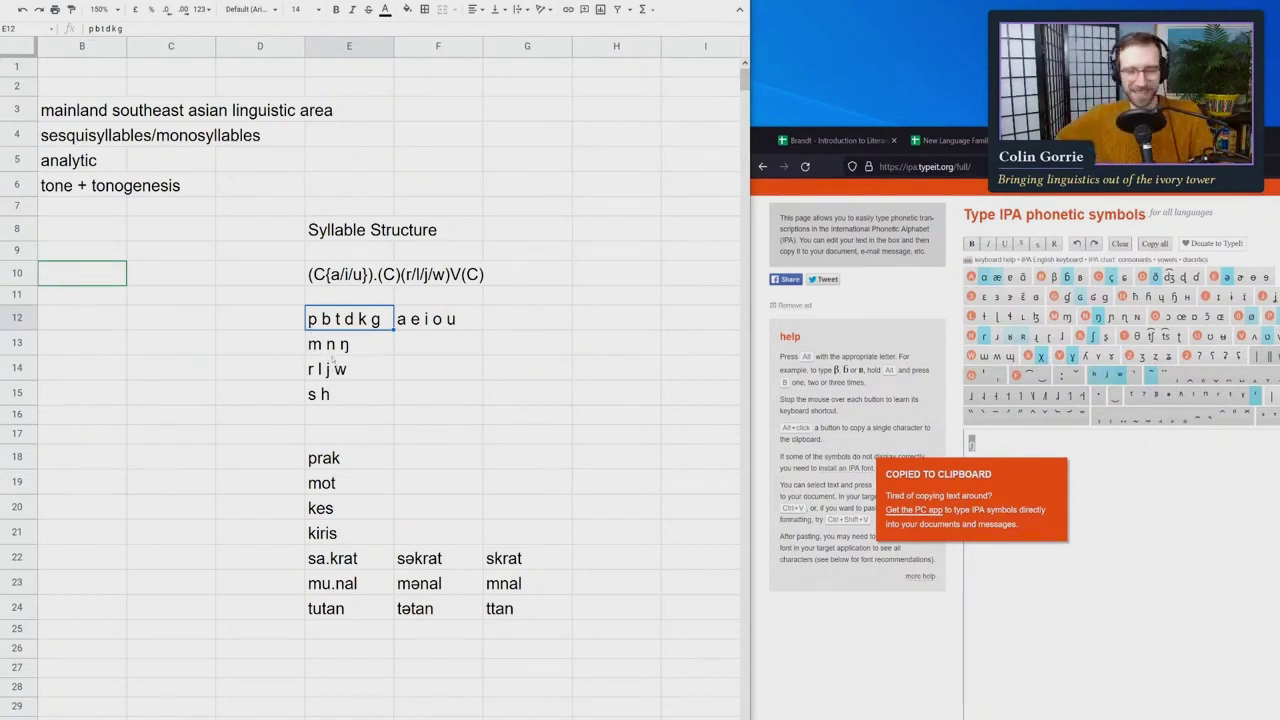
left_click(586, 322)
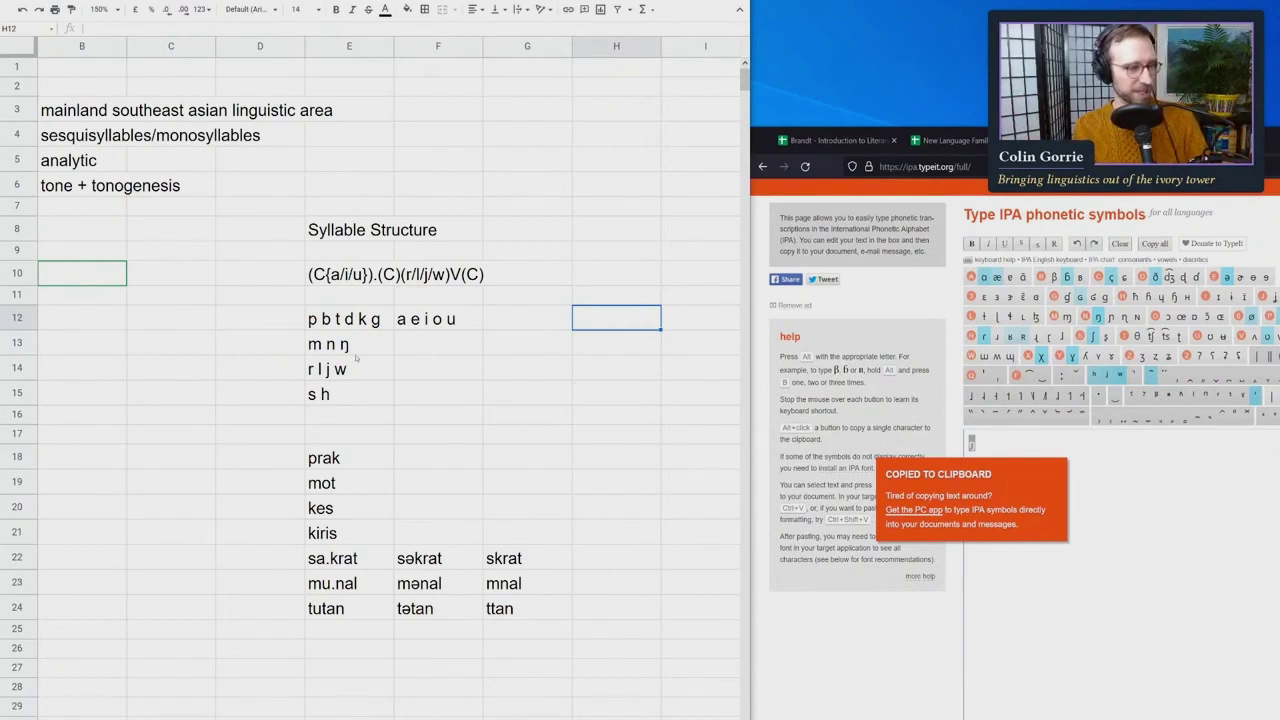
left_click(502, 463)
left_click(616, 393)
type("sp")
left_click(585, 448)
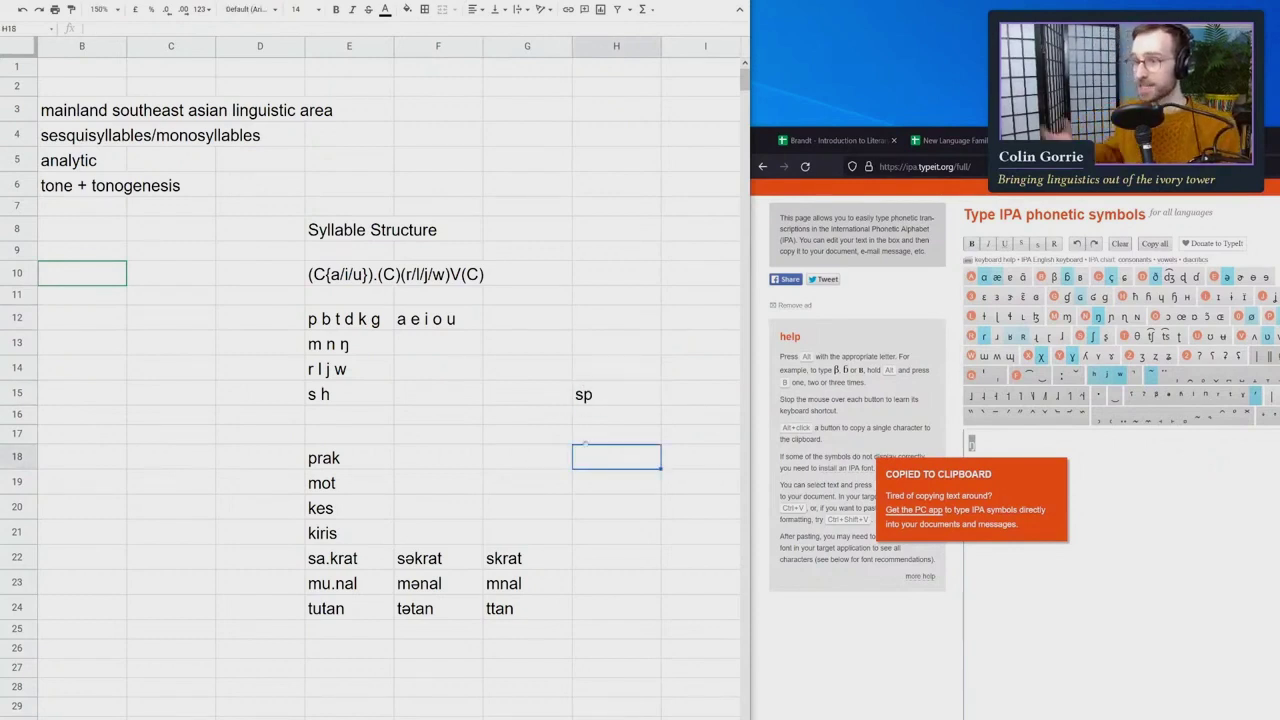
left_click(600, 370)
key("Down")
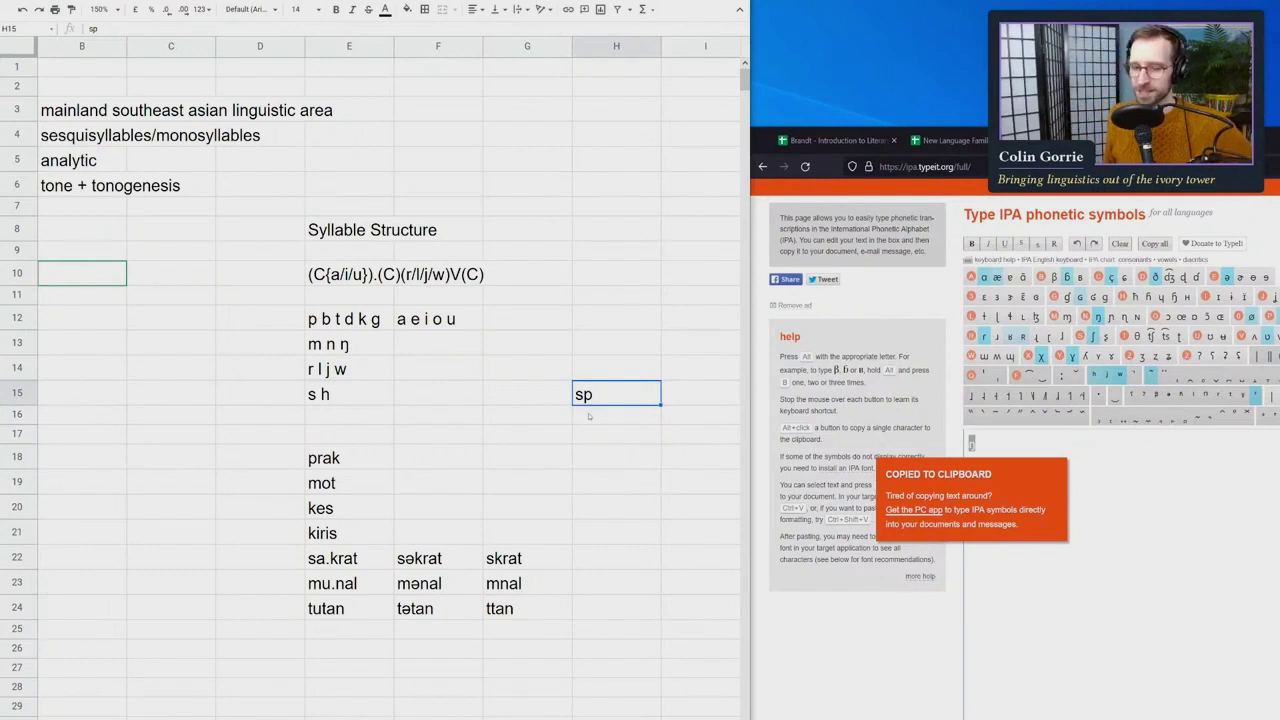
key("Return")
key("Up")
key("Up")
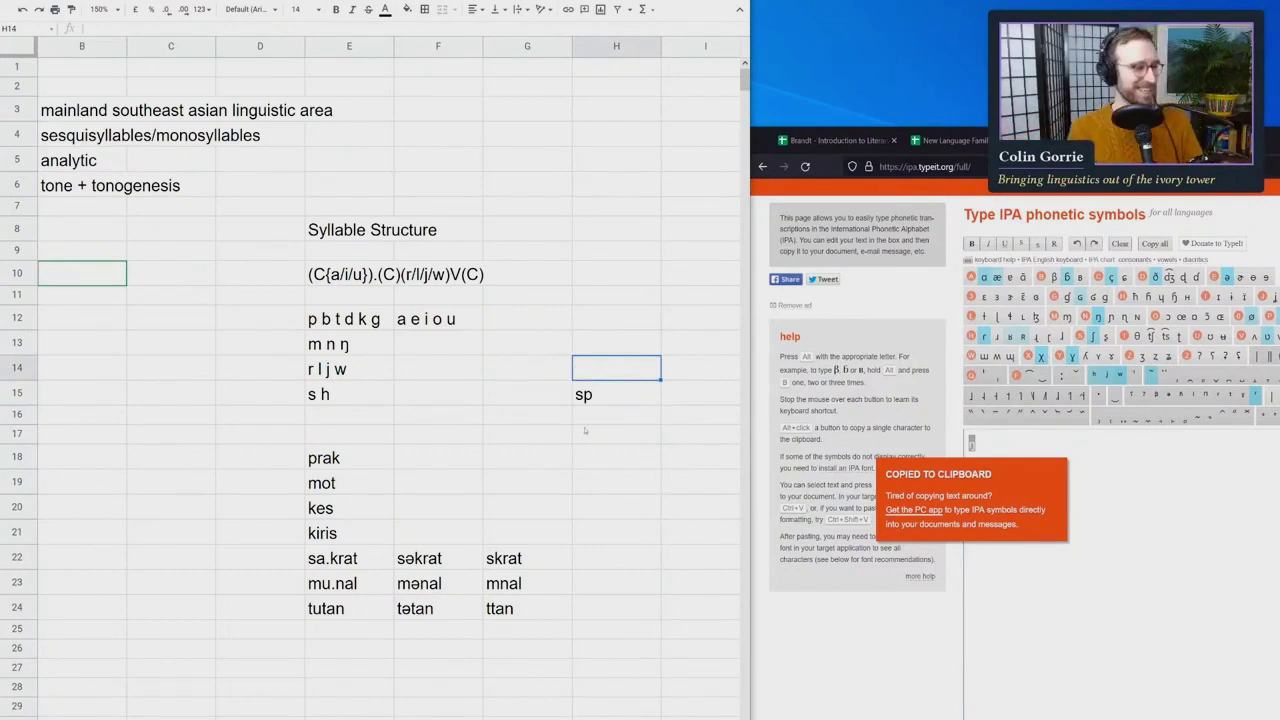
left_click(602, 399)
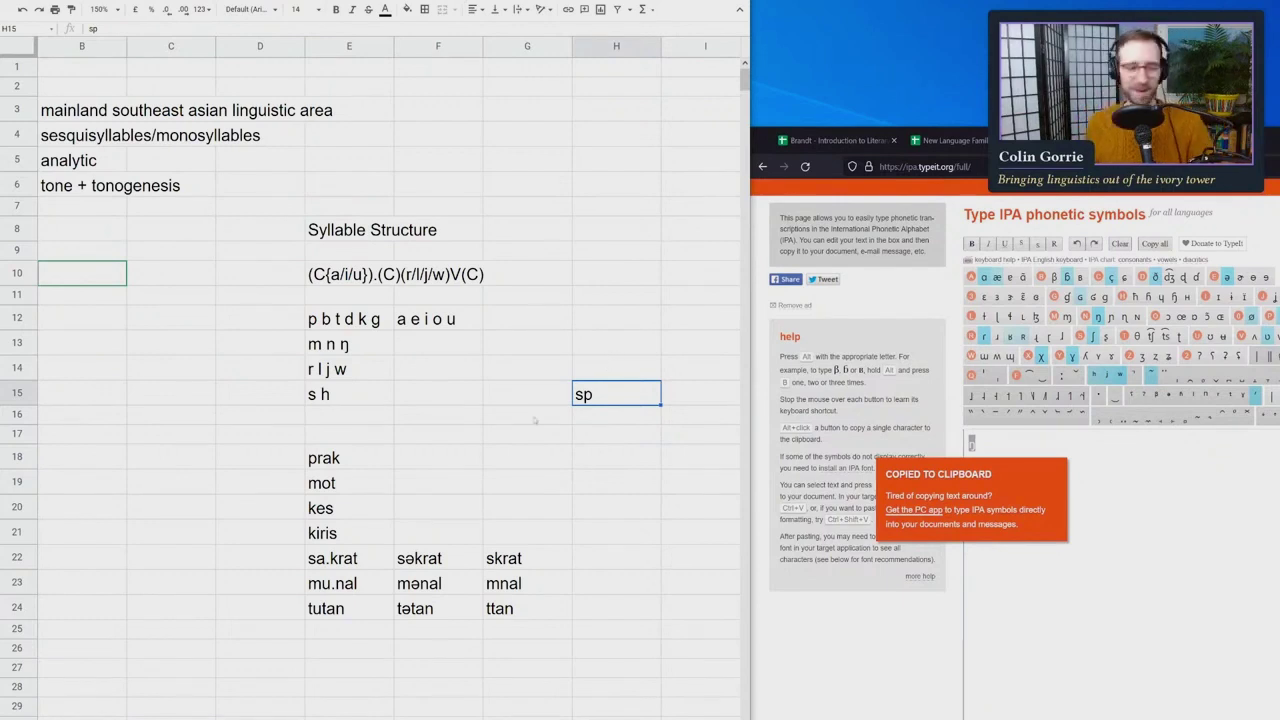
left_click(440, 412)
left_click(597, 391)
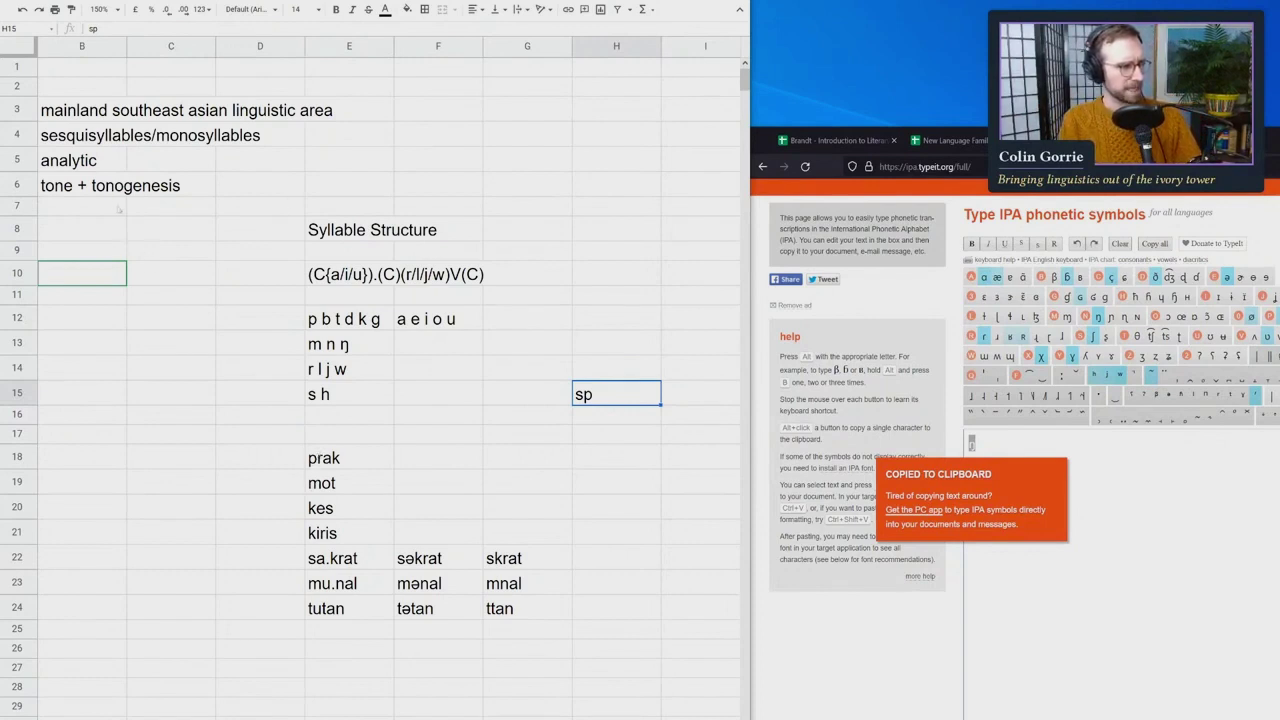
Review the typology notes in B3:B6 against the sound inventory and sample words in E12:G24
left_click(76, 108)
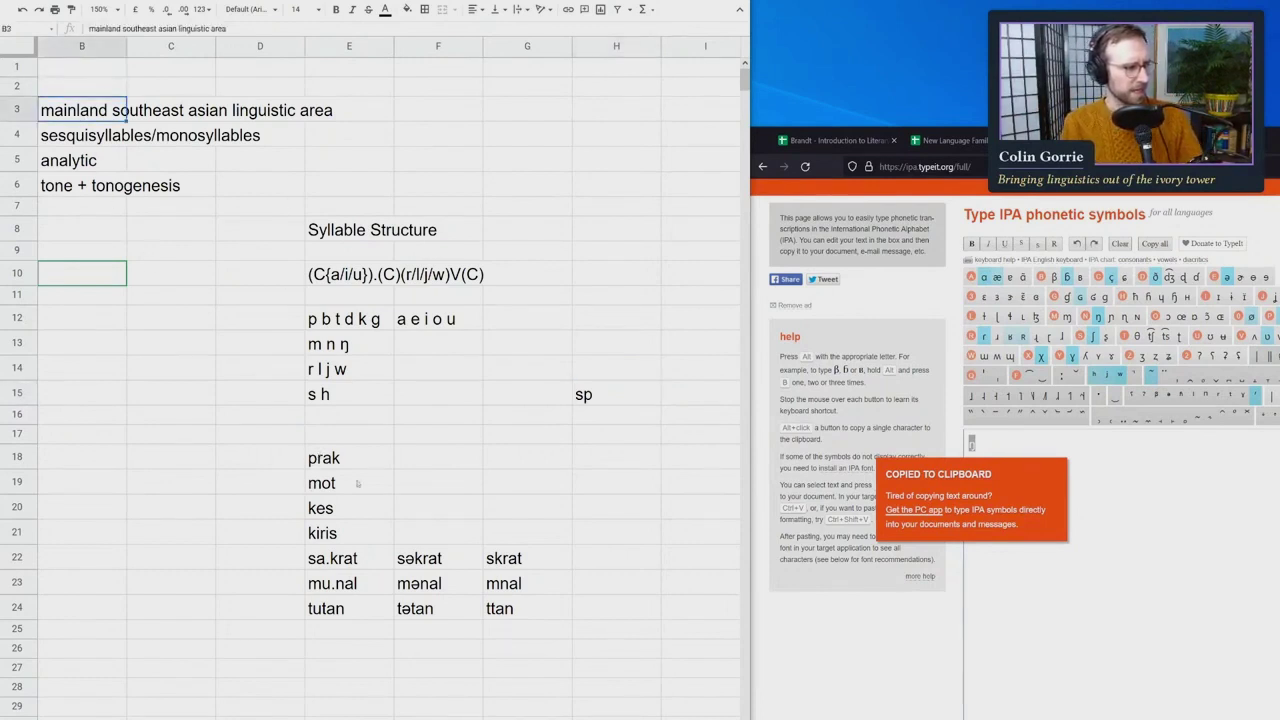
left_click_drag(337, 324, 508, 604)
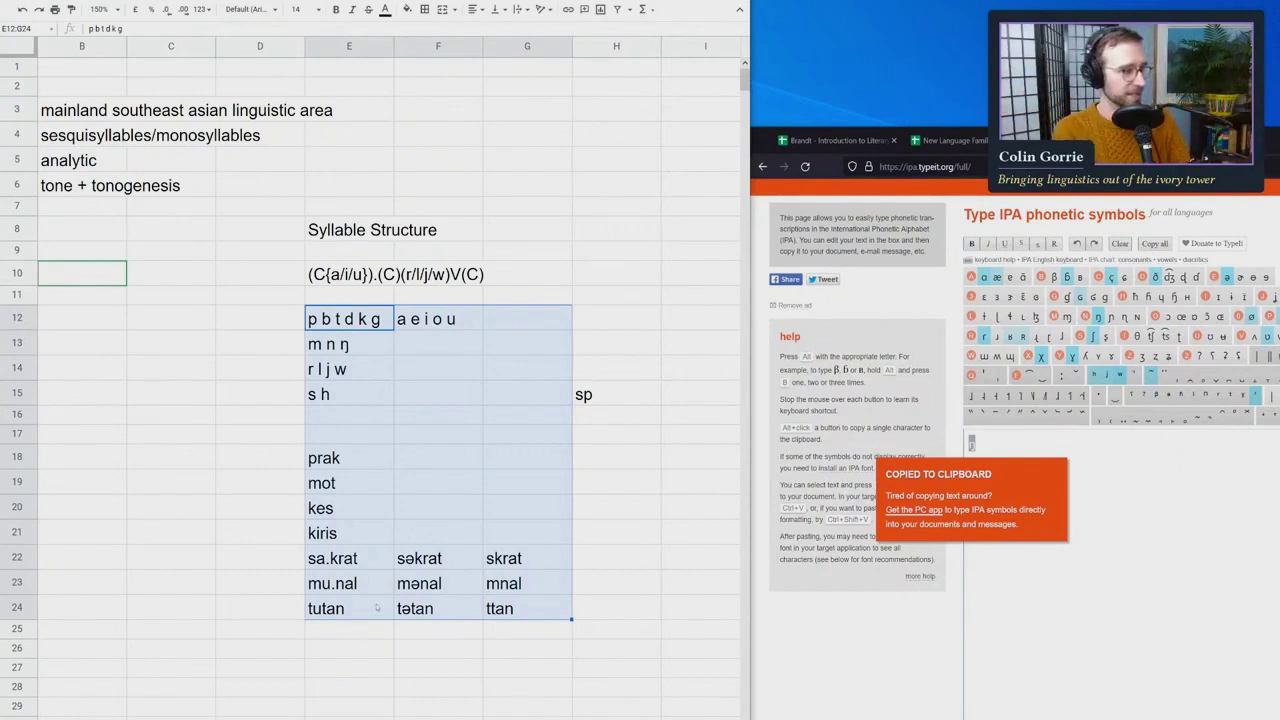
left_click(426, 326)
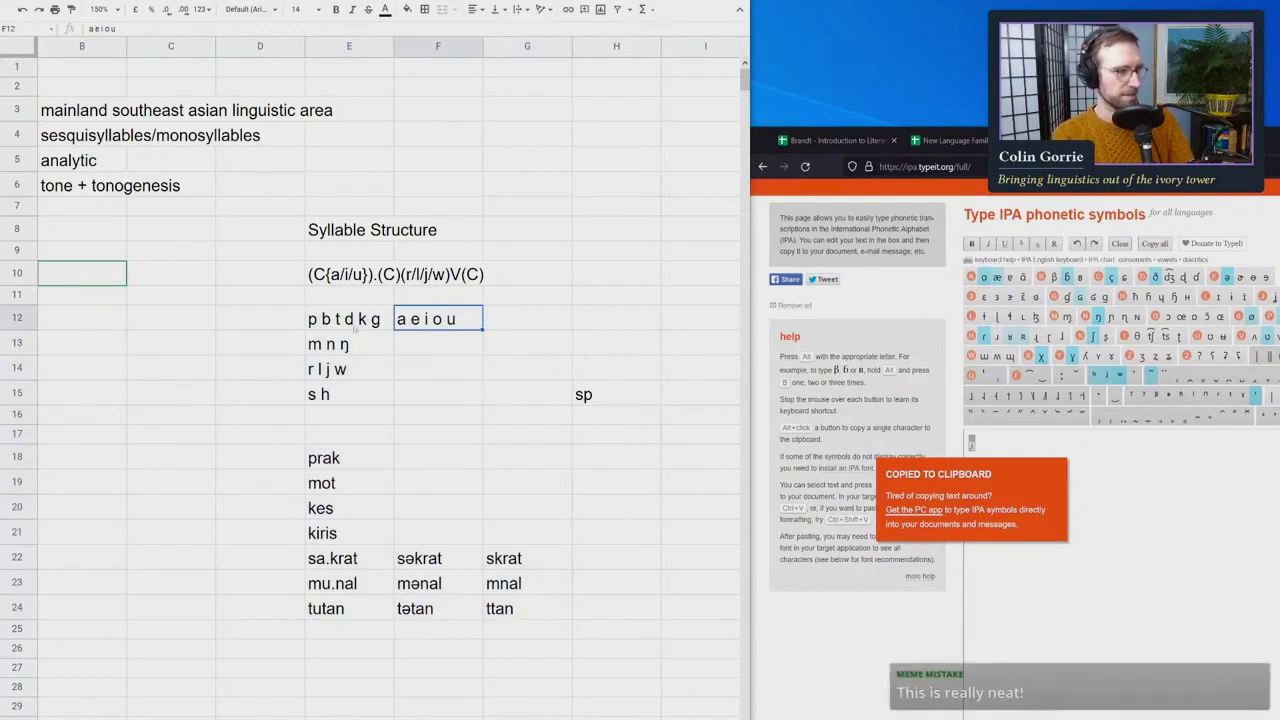
left_click_drag(340, 318, 328, 398)
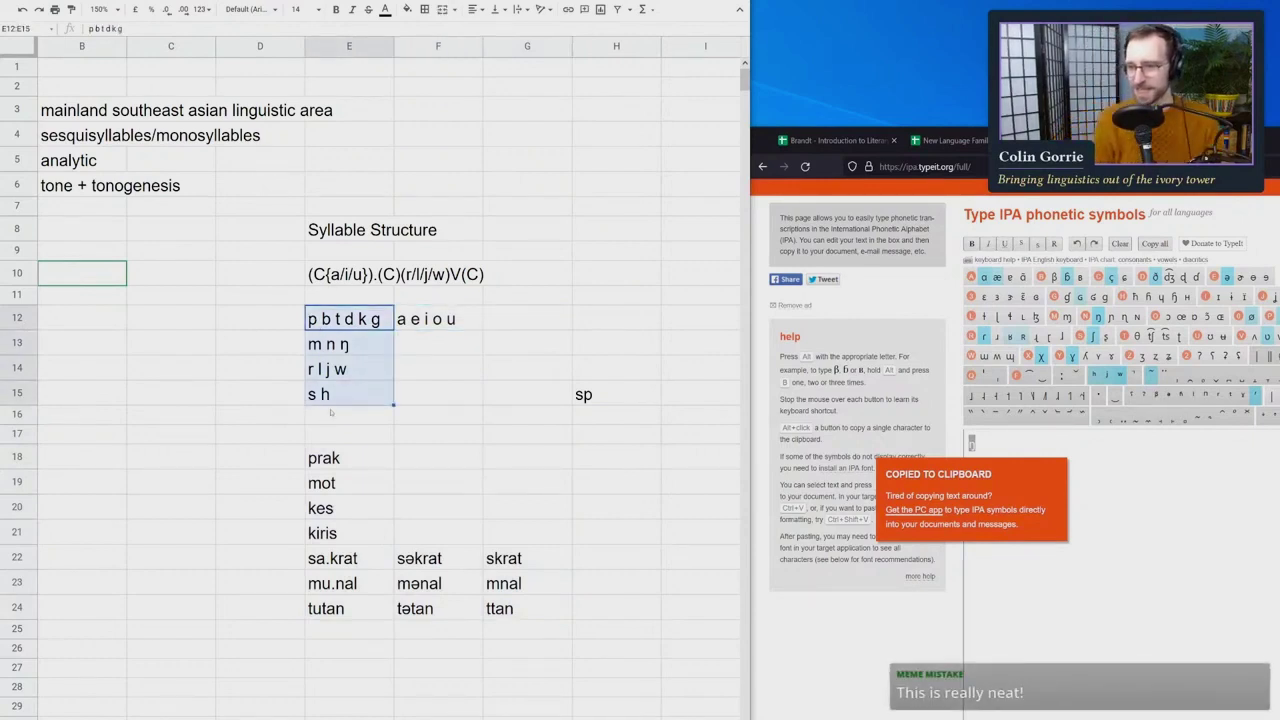
left_click(332, 403)
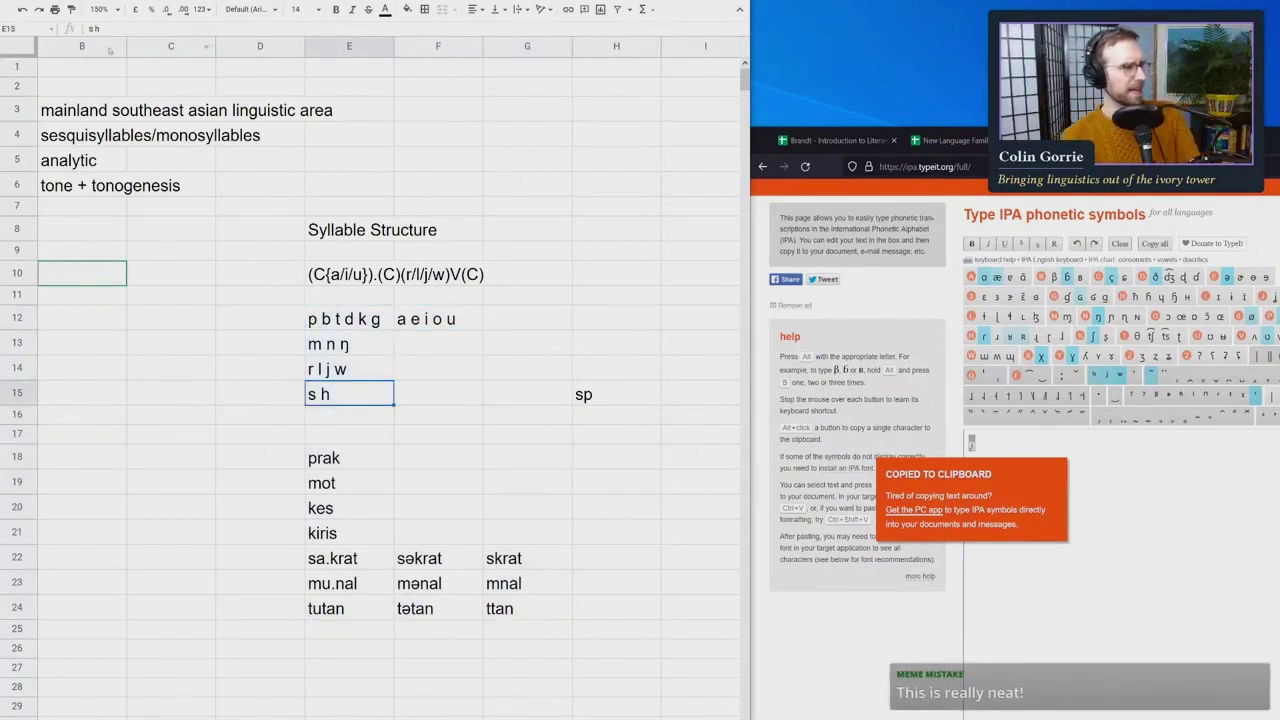
left_click(77, 167)
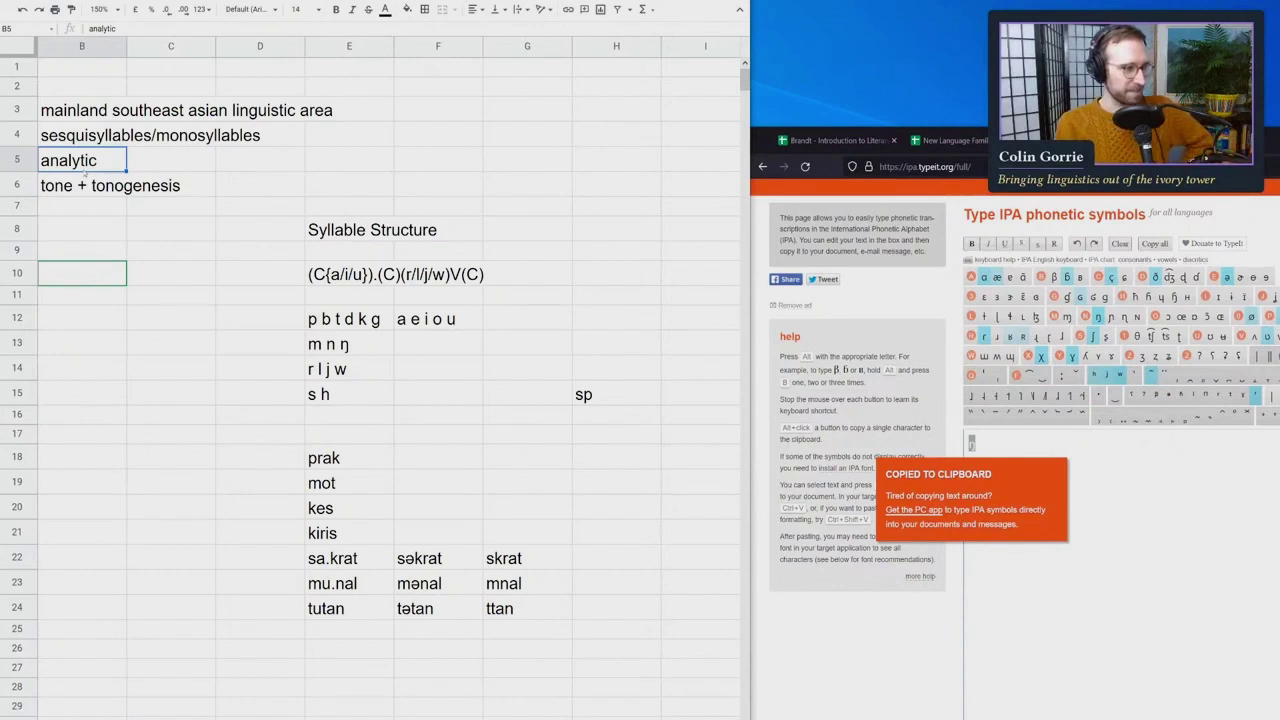
left_click(114, 185)
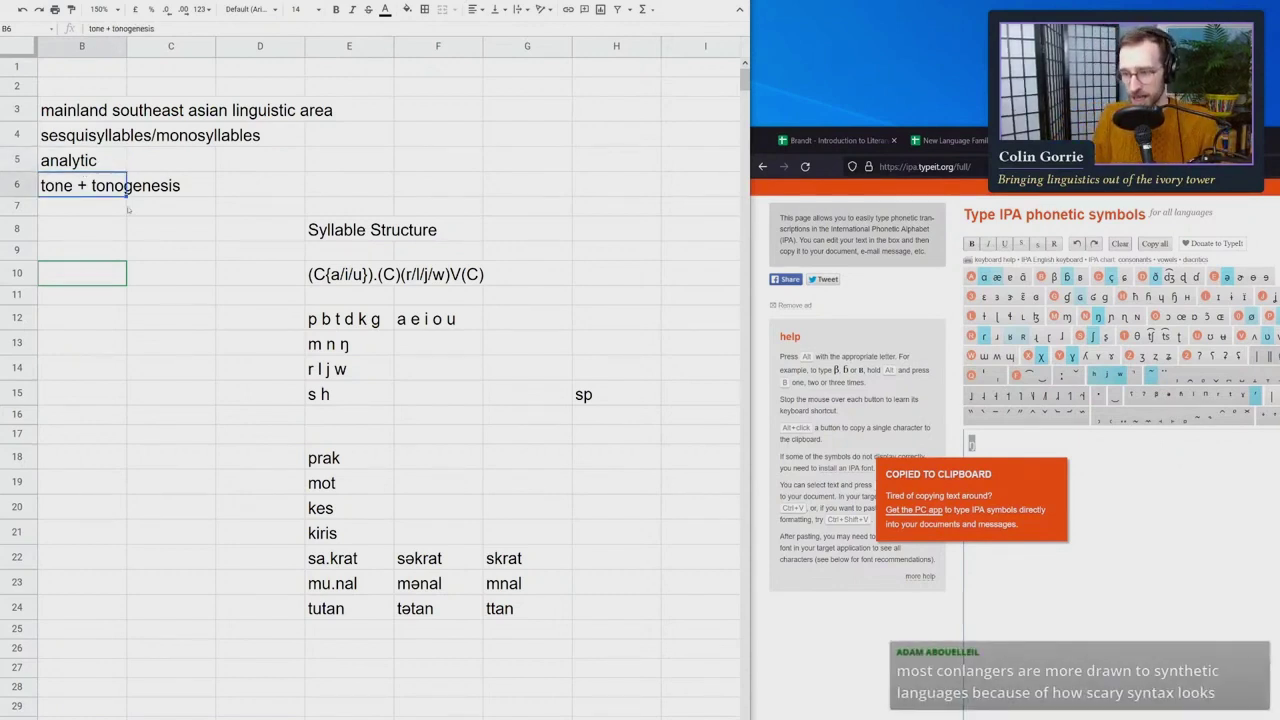